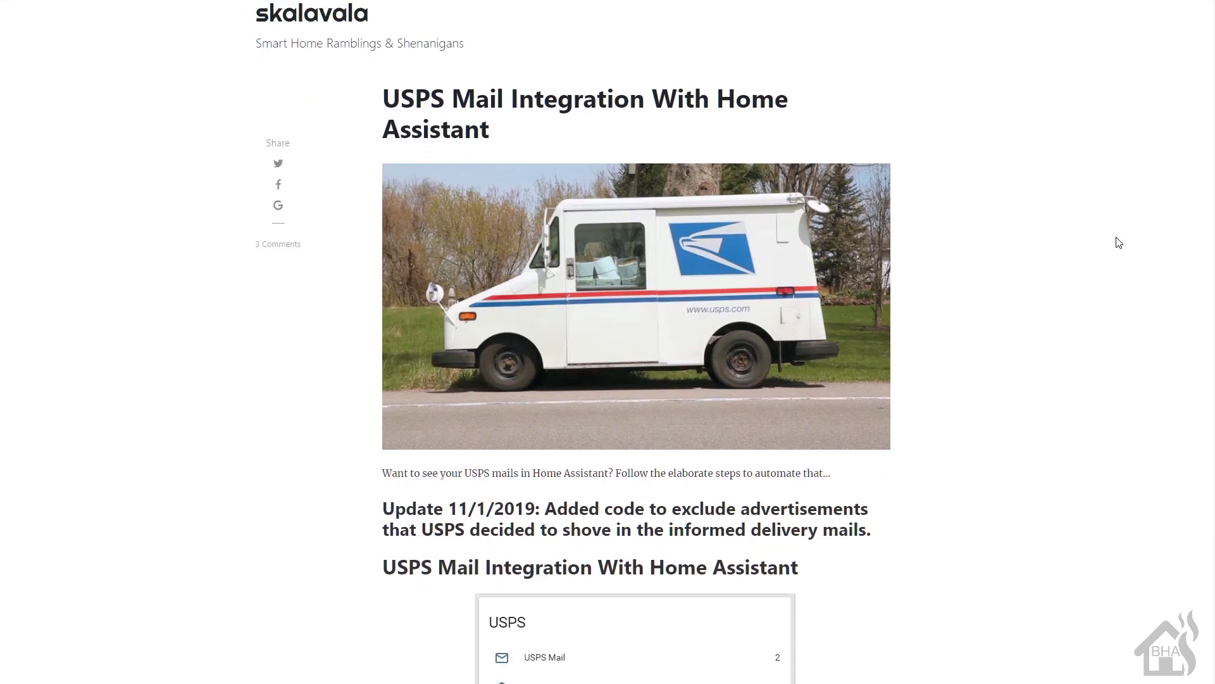
# Scroll through the USPS thread to the reply with the usps.service status and MQTT snippet.
pyautogui.scroll(-2, 1118, 242)
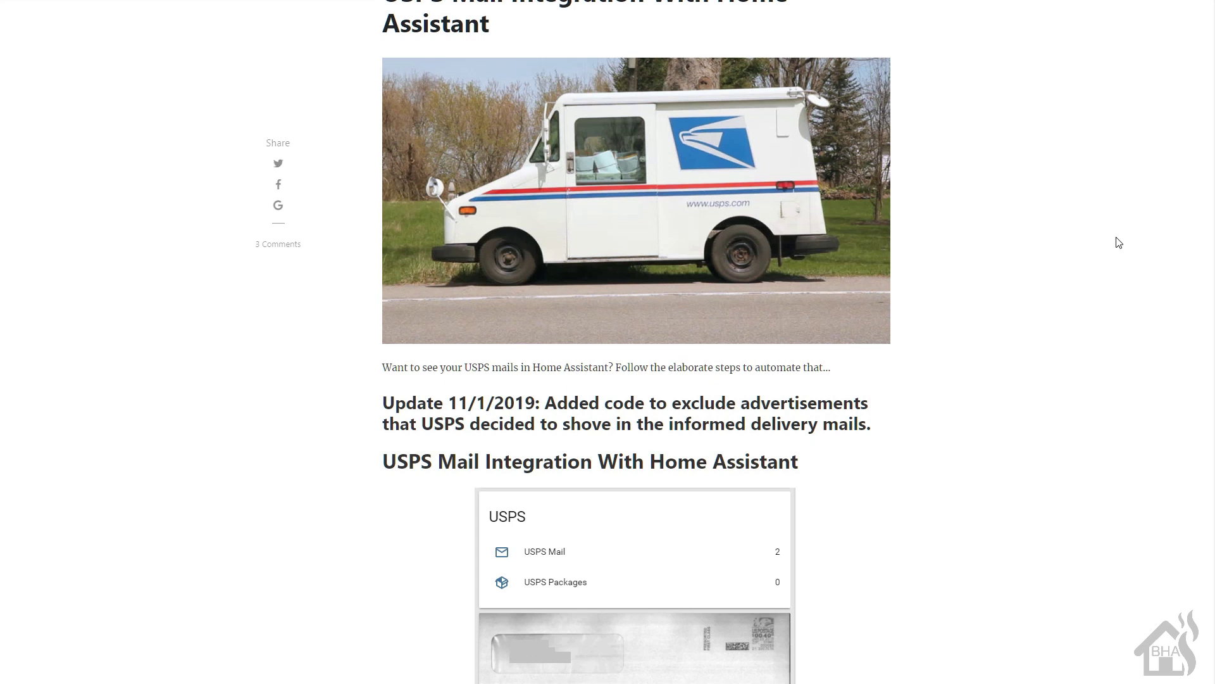
pyautogui.scroll(-1, 1119, 242)
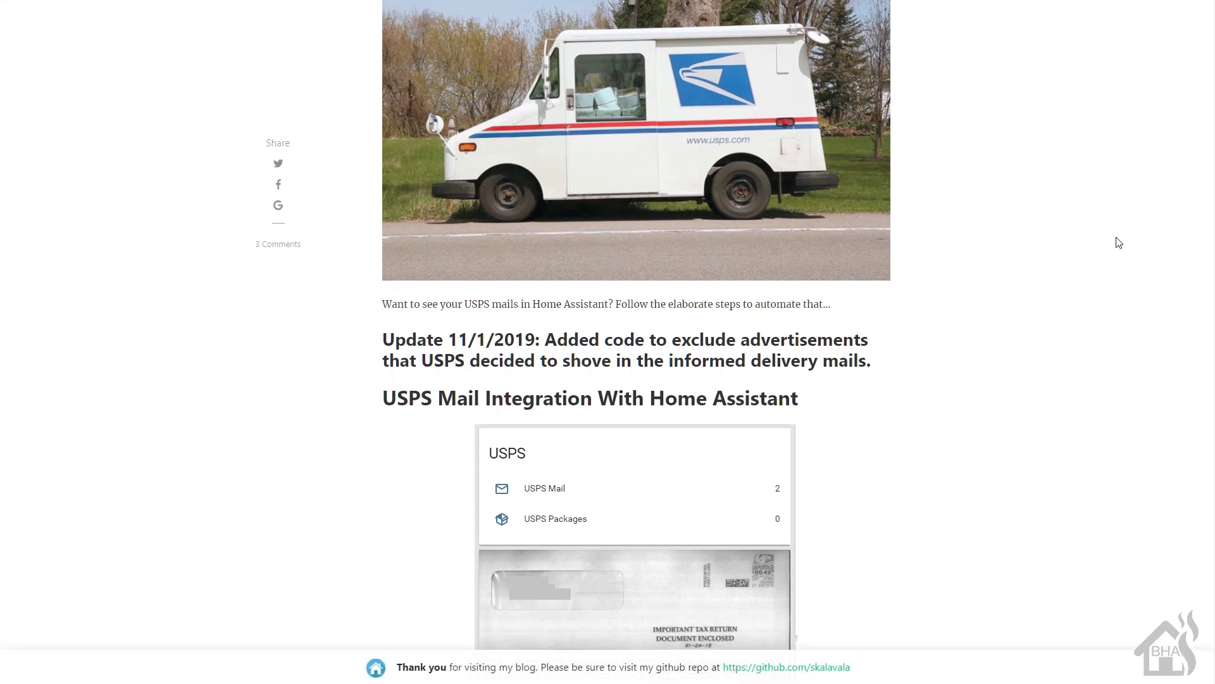
pyautogui.scroll(-3, 1118, 242)
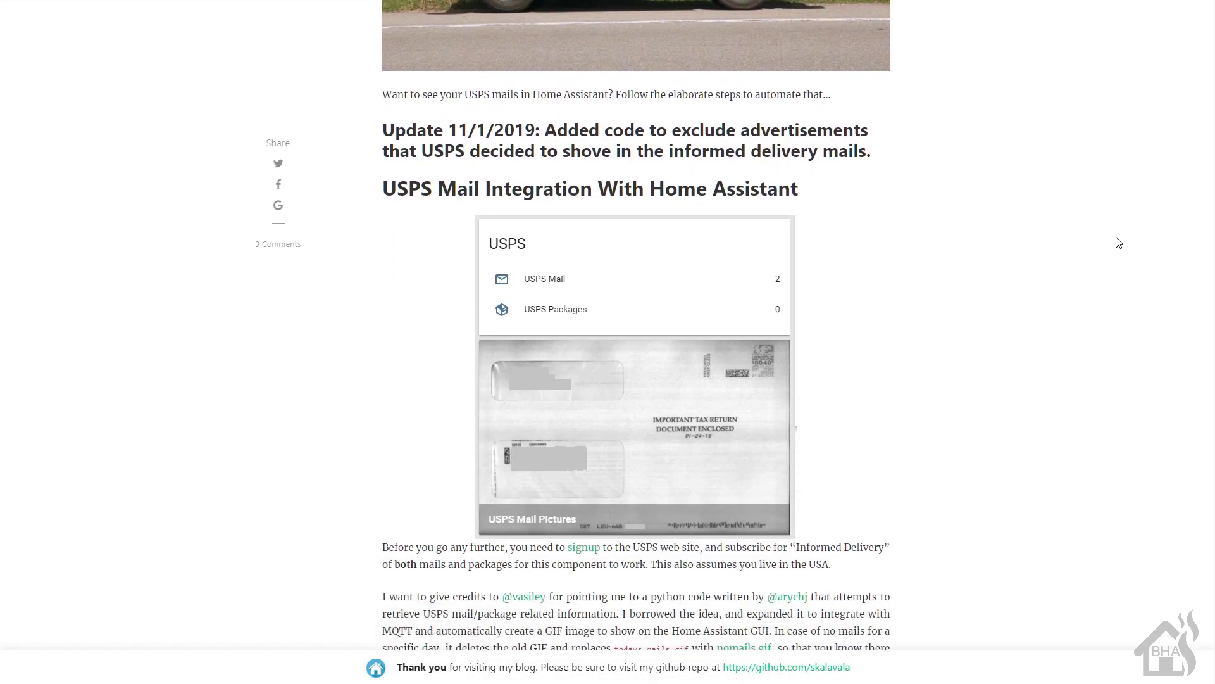
pyautogui.scroll(-3, 1118, 243)
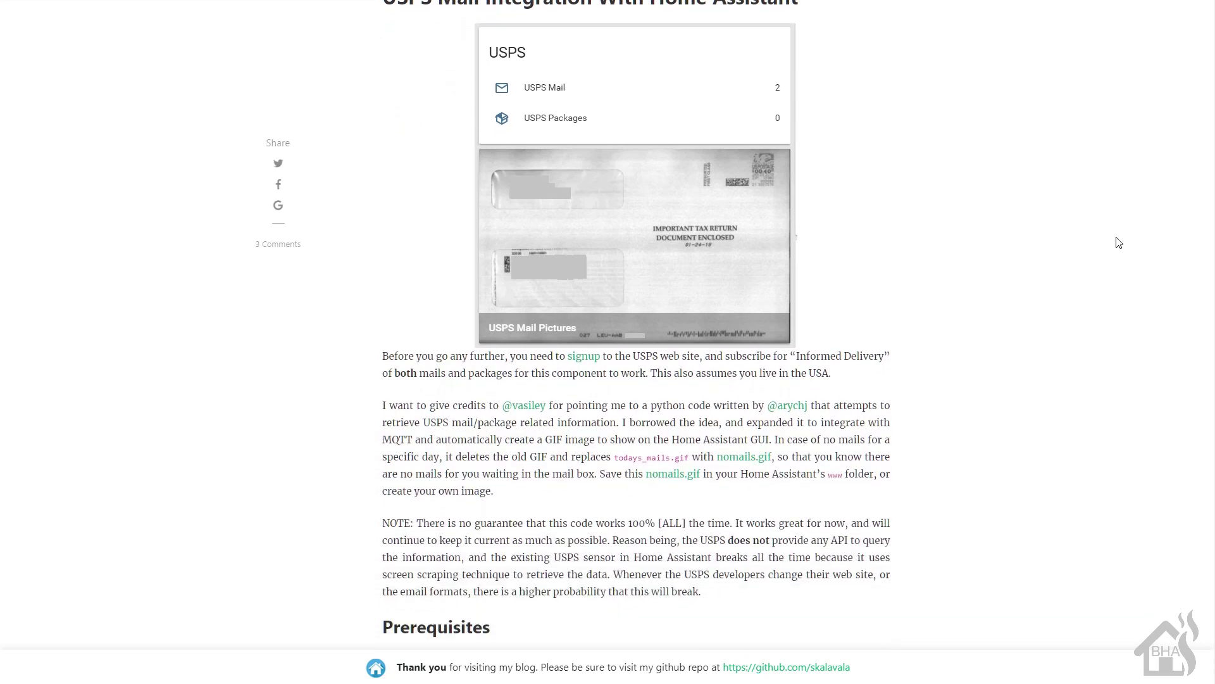
pyautogui.scroll(-3, 1118, 242)
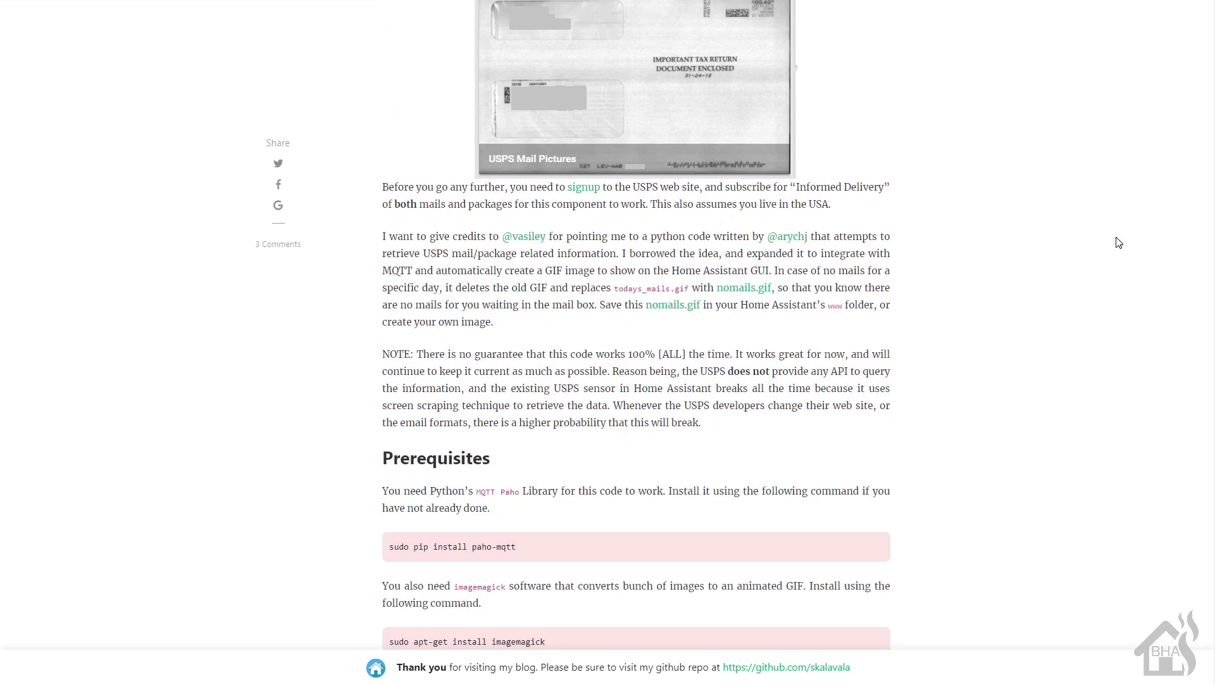
pyautogui.scroll(-2, 1118, 242)
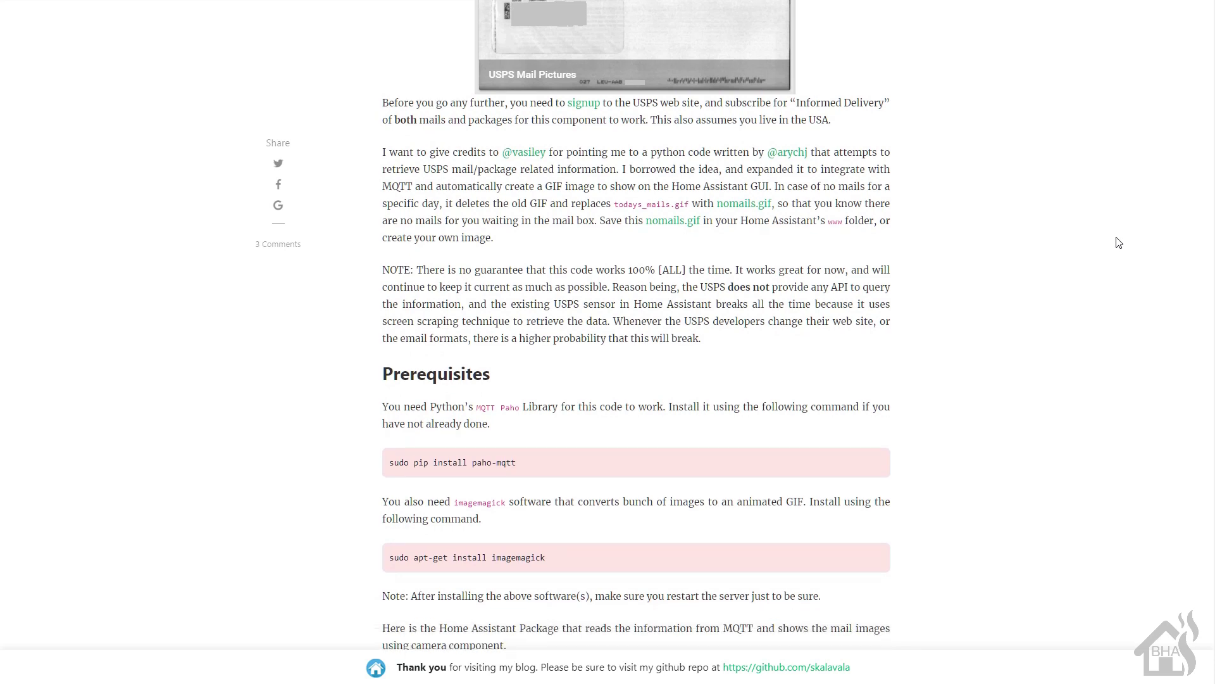
pyautogui.scroll(-3, 1118, 242)
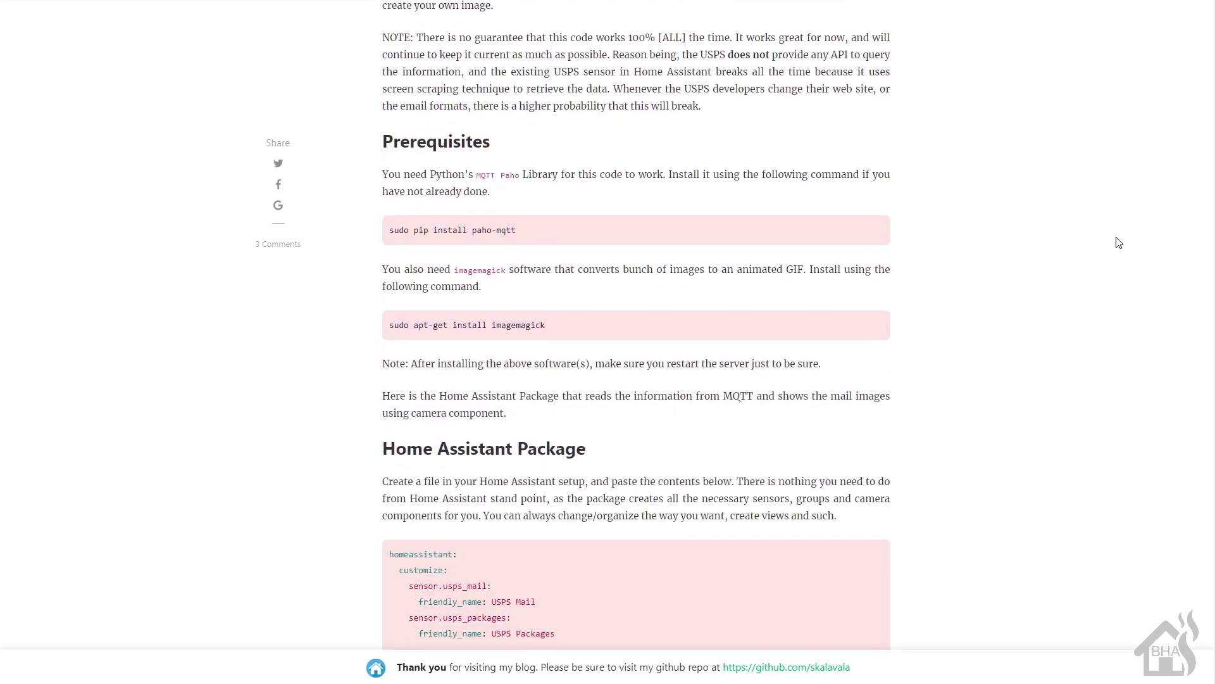
pyautogui.scroll(-1, 1119, 242)
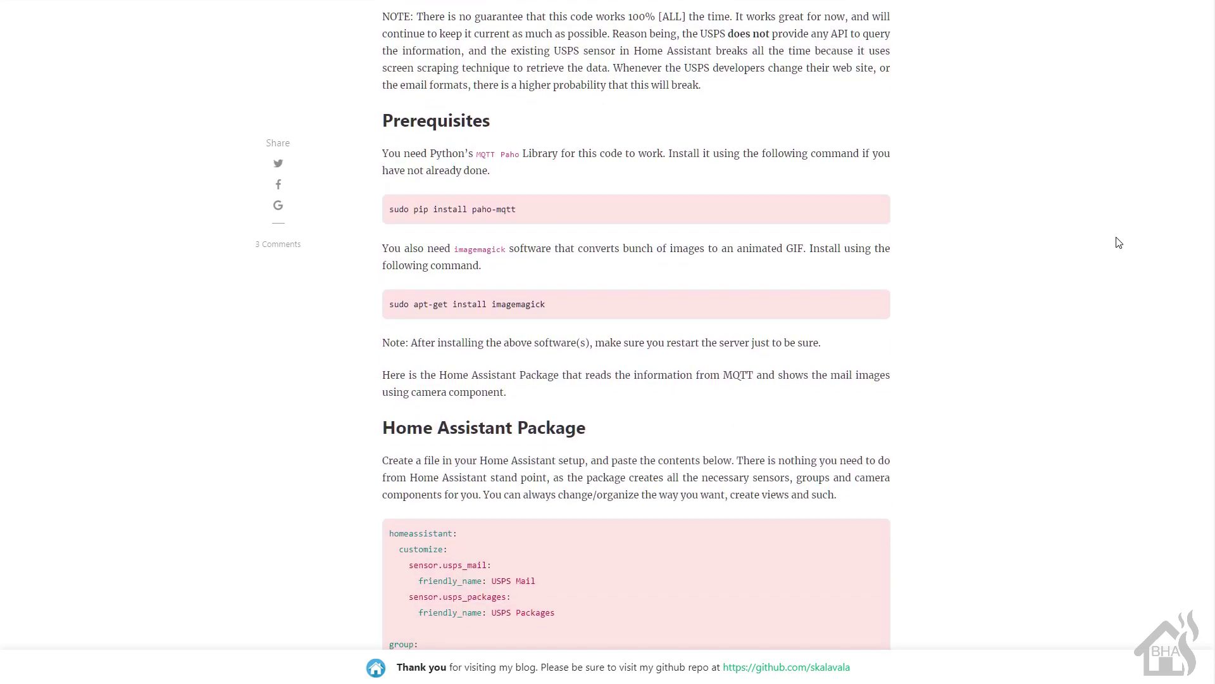
pyautogui.scroll(-3, 1118, 243)
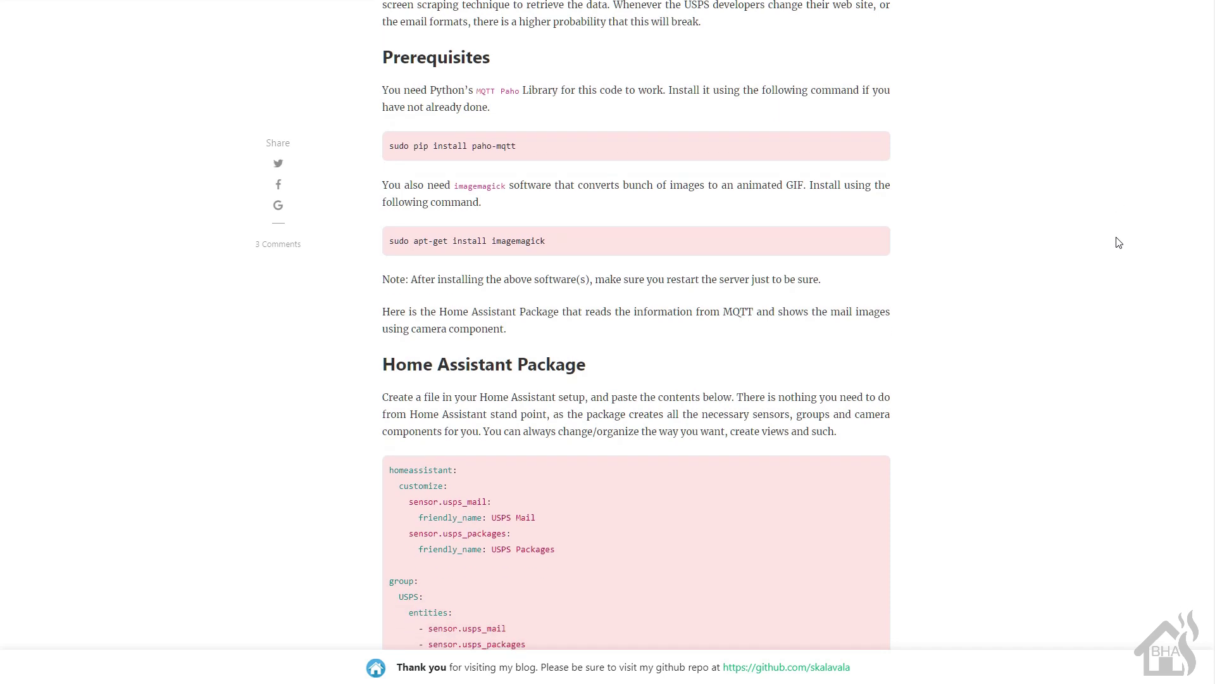
pyautogui.scroll(-3, 1118, 242)
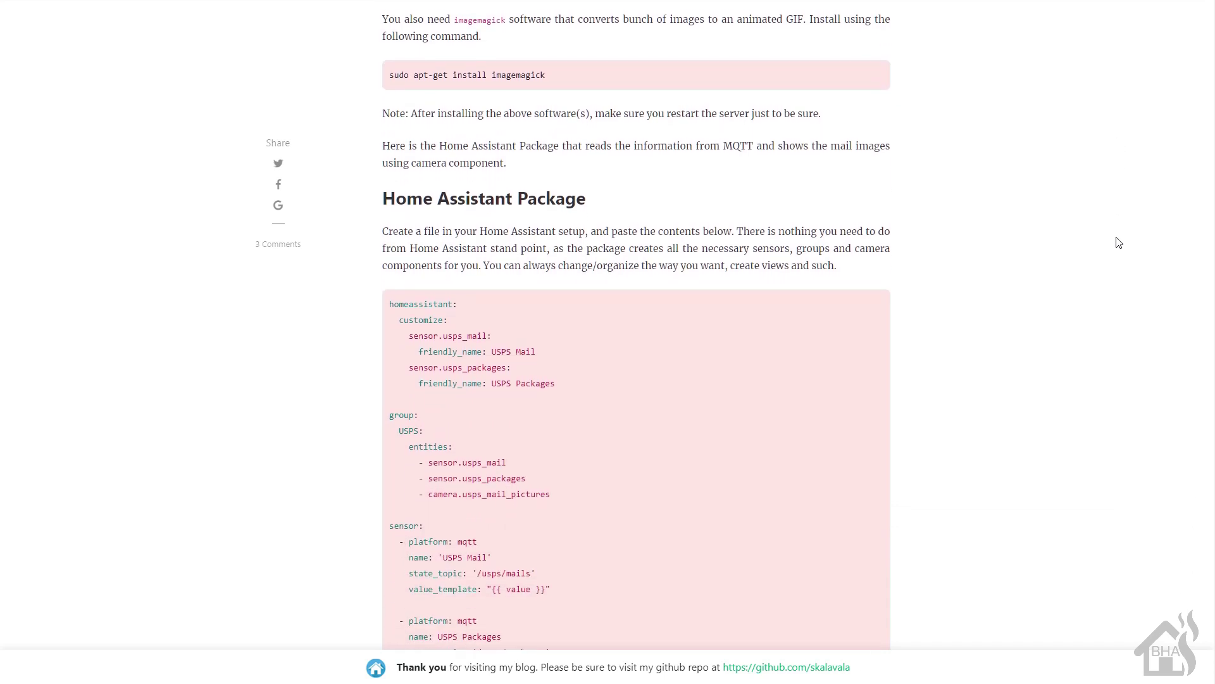
pyautogui.scroll(-3, 1119, 242)
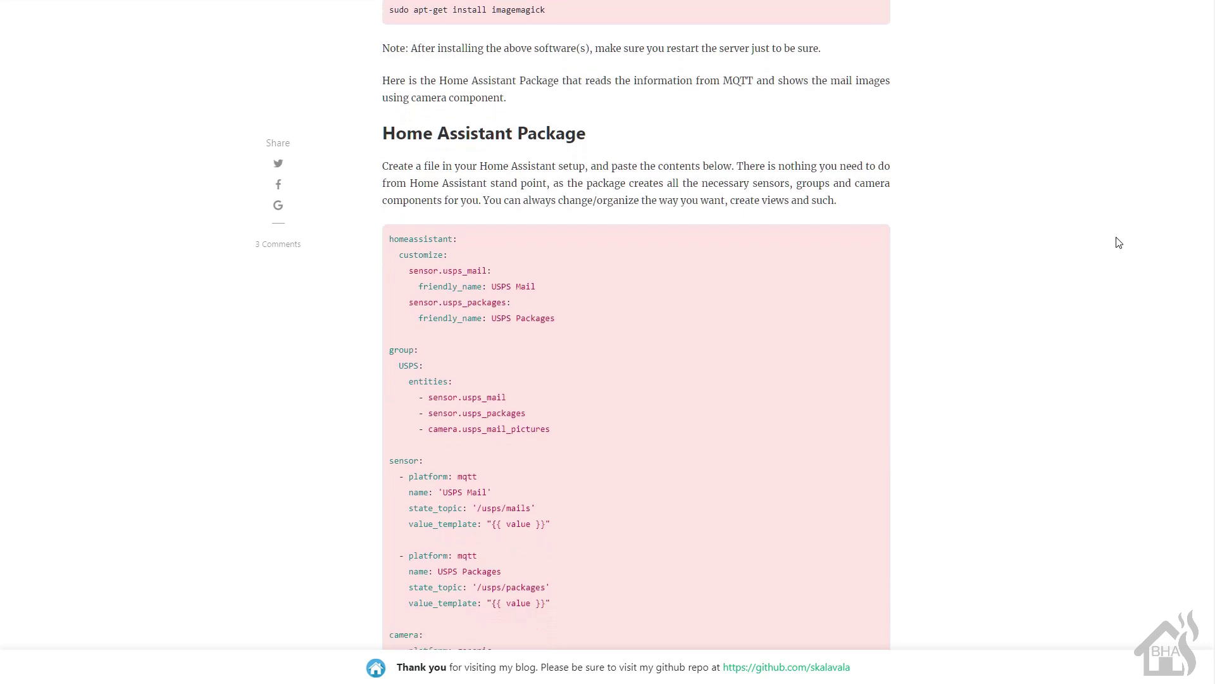
pyautogui.scroll(-3, 1118, 242)
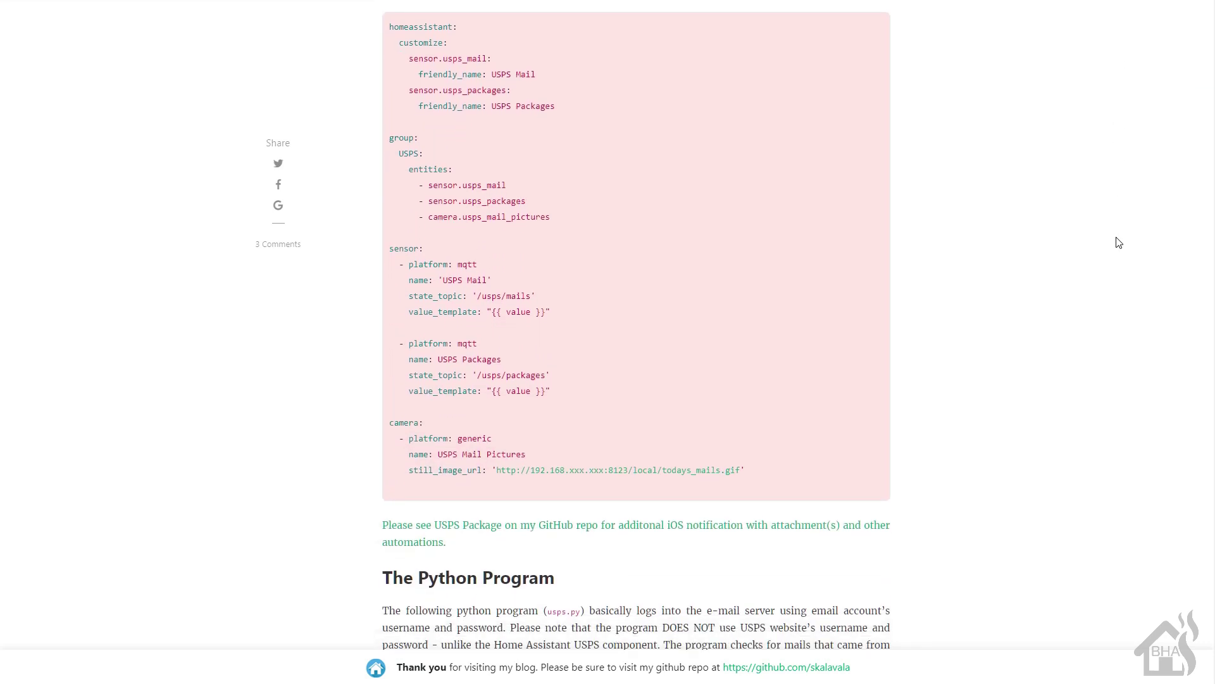
pyautogui.scroll(-5, 1118, 242)
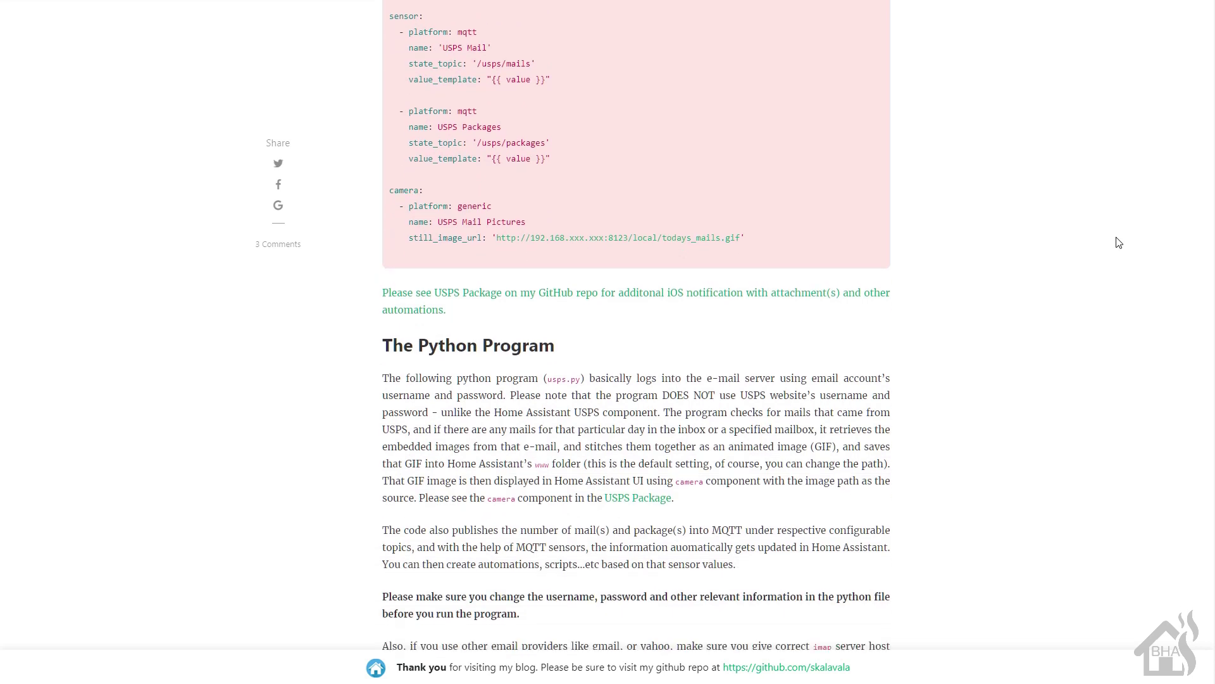
pyautogui.scroll(-7, 1119, 242)
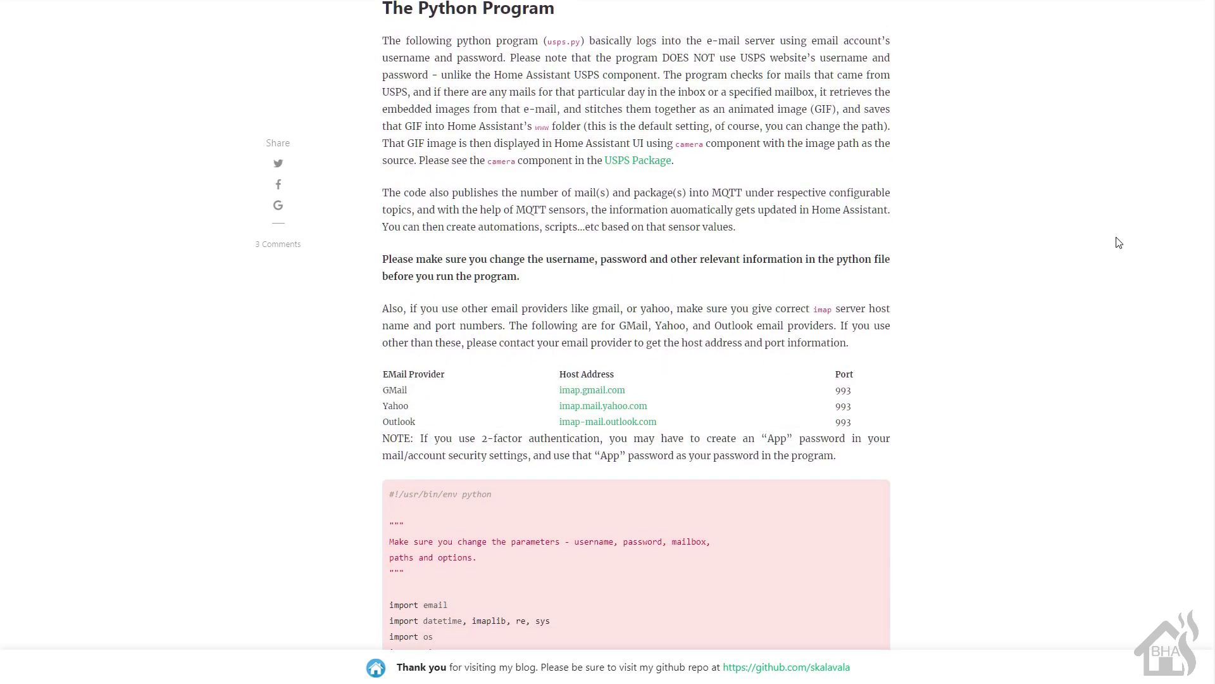
pyautogui.scroll(-4, 1118, 242)
pyautogui.scroll(-5, 1118, 243)
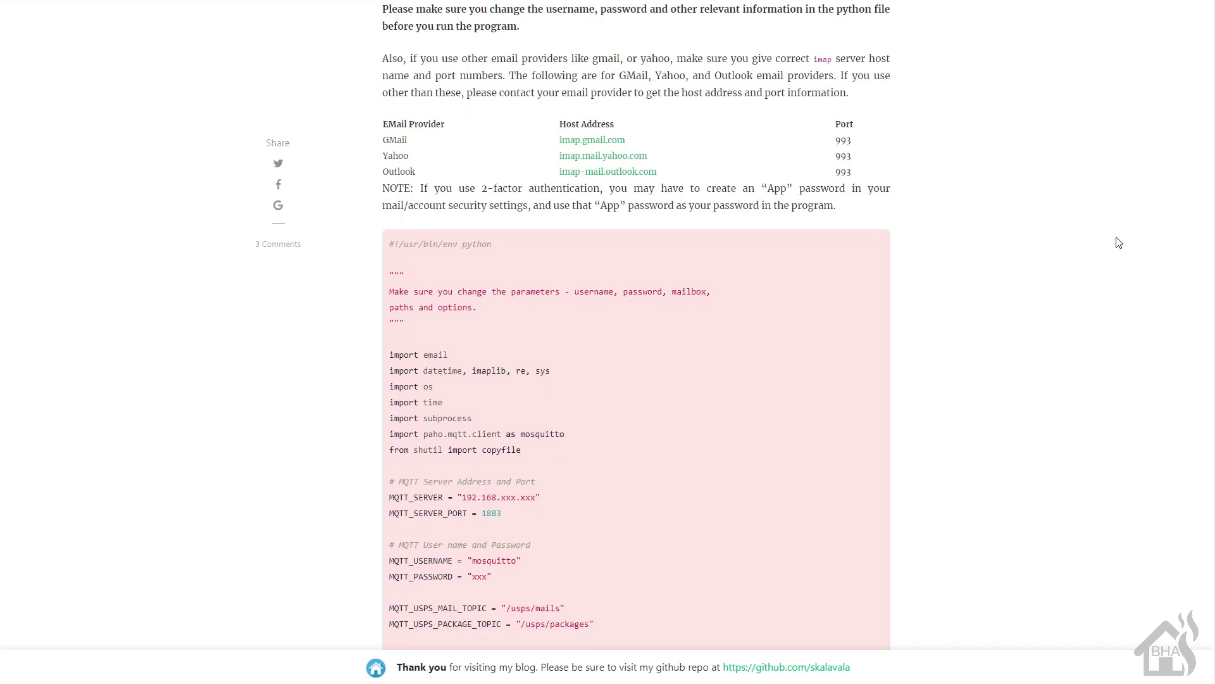
pyautogui.scroll(-20, 1119, 242)
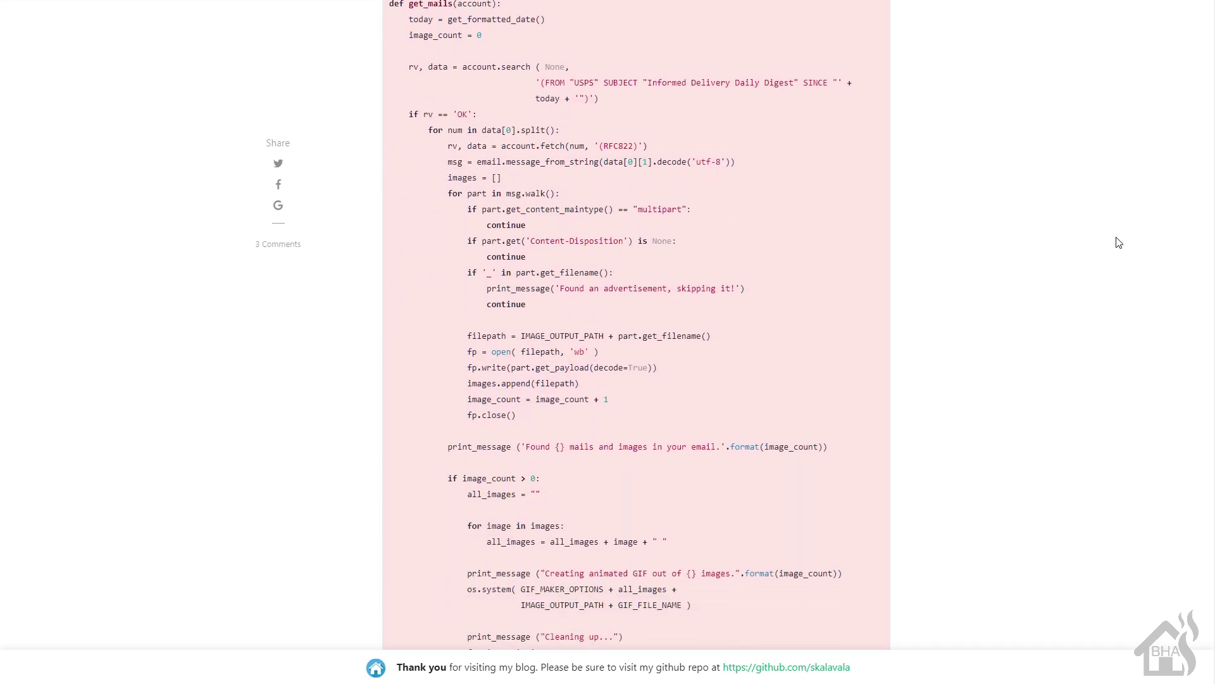
pyautogui.scroll(15, 1118, 243)
pyautogui.scroll(3, 1118, 243)
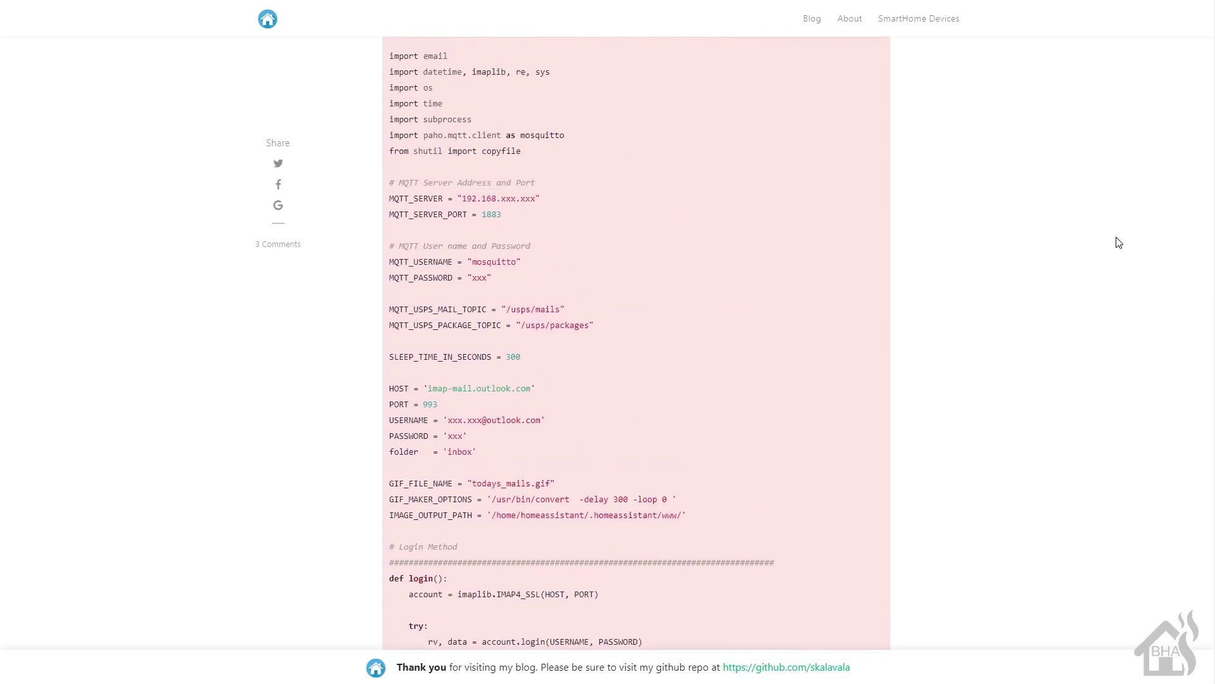
pyautogui.scroll(14, 1119, 243)
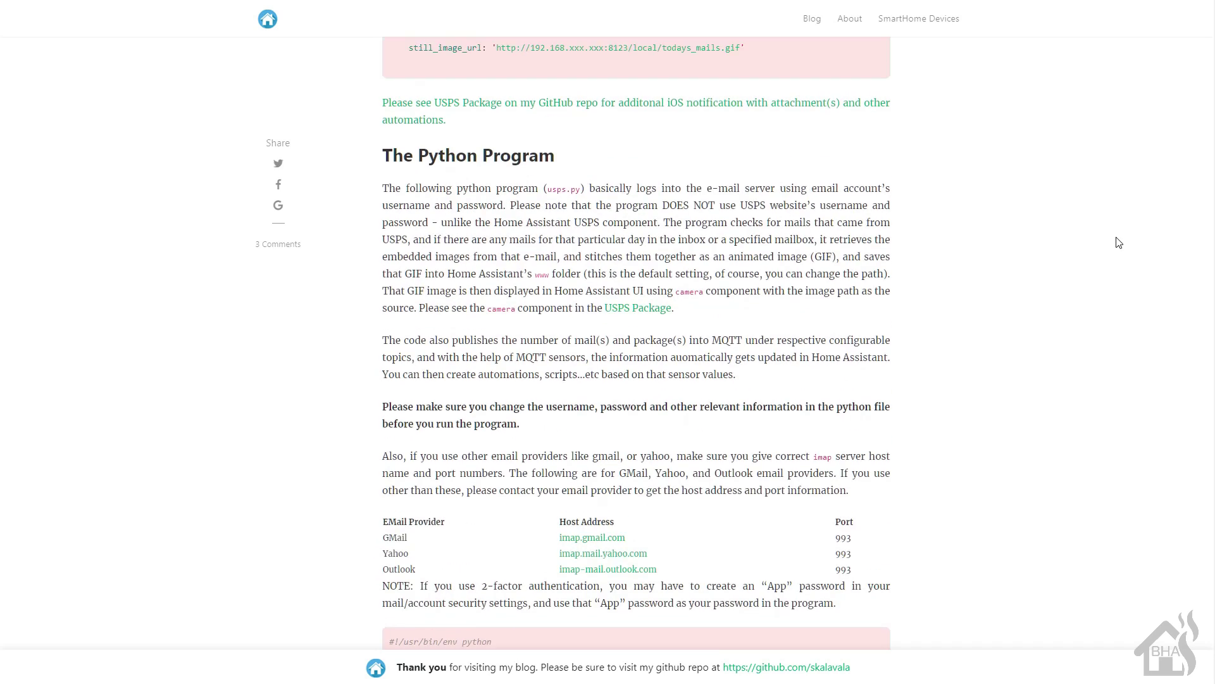
pyautogui.scroll(10, 1118, 242)
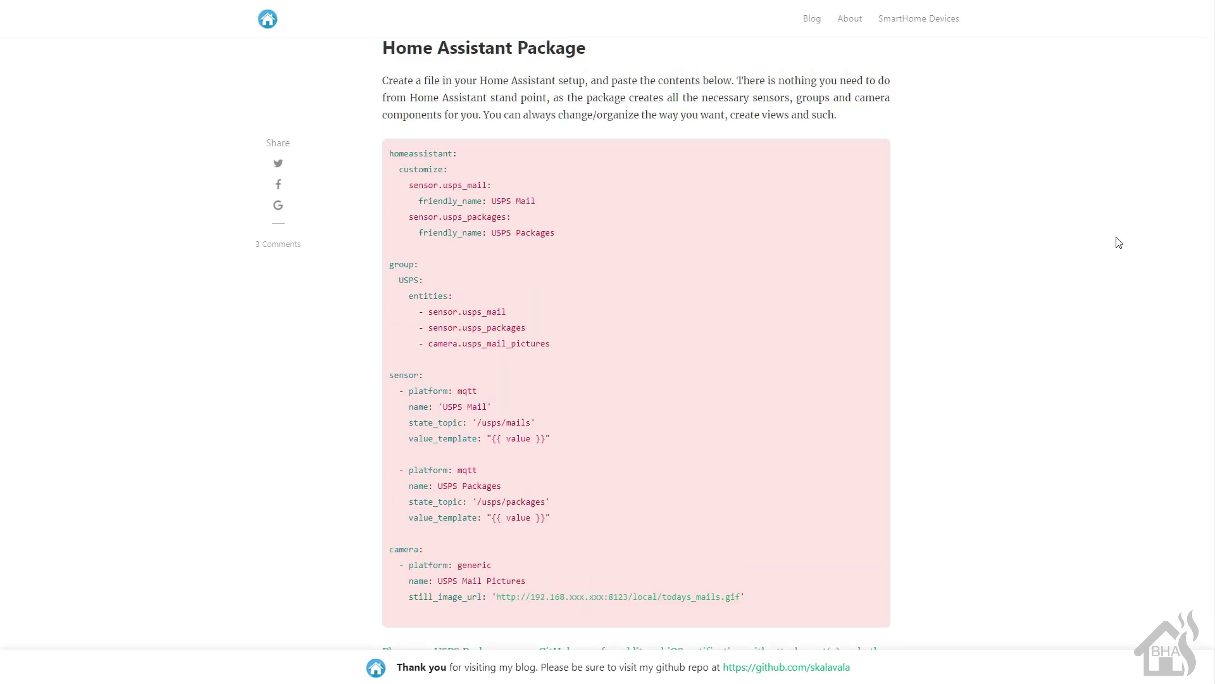
pyautogui.scroll(11, 1118, 242)
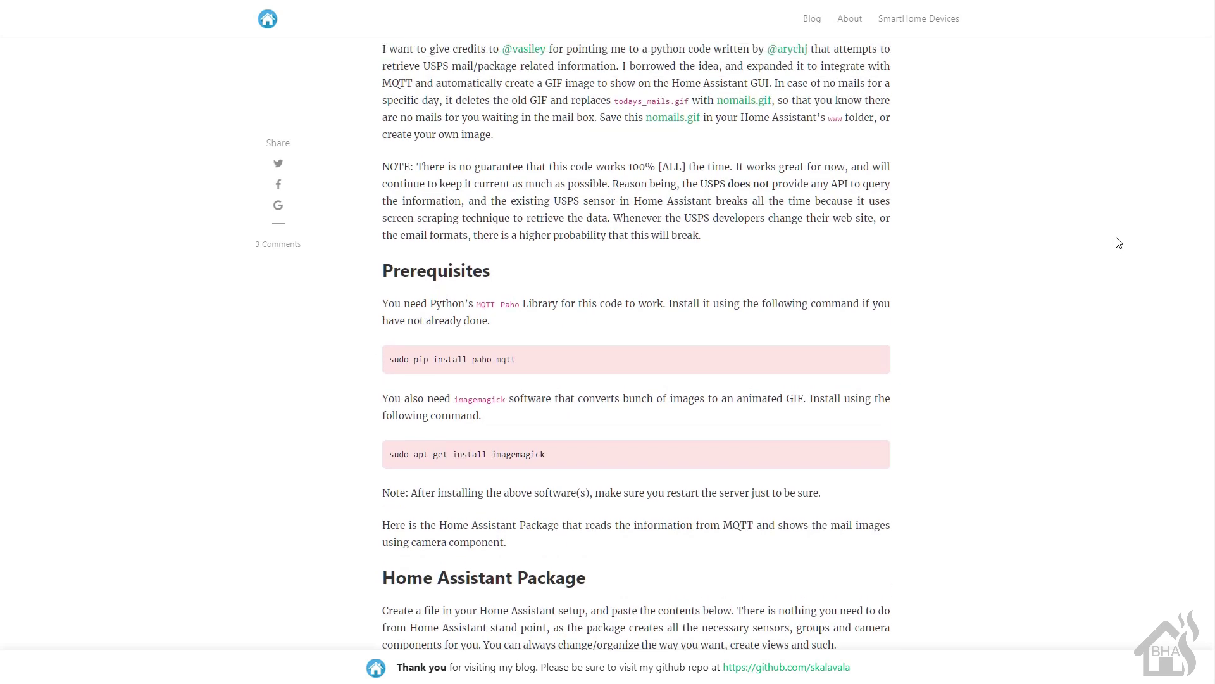
pyautogui.scroll(10, 1118, 242)
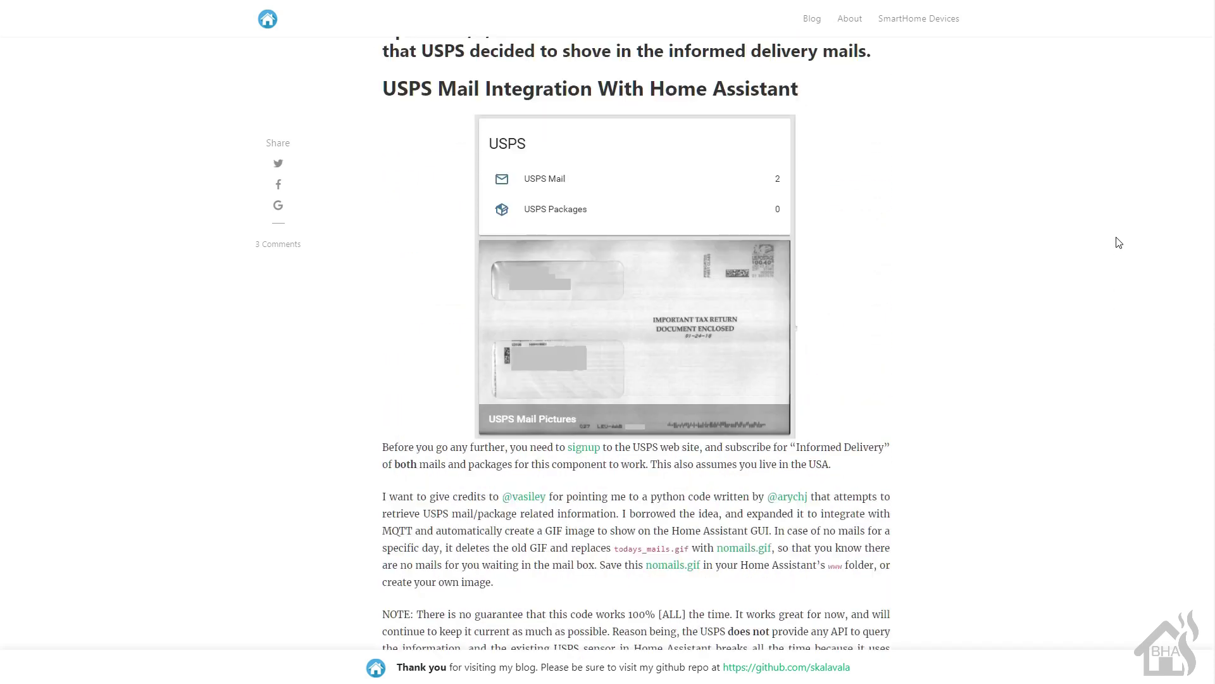
pyautogui.scroll(5, 1118, 242)
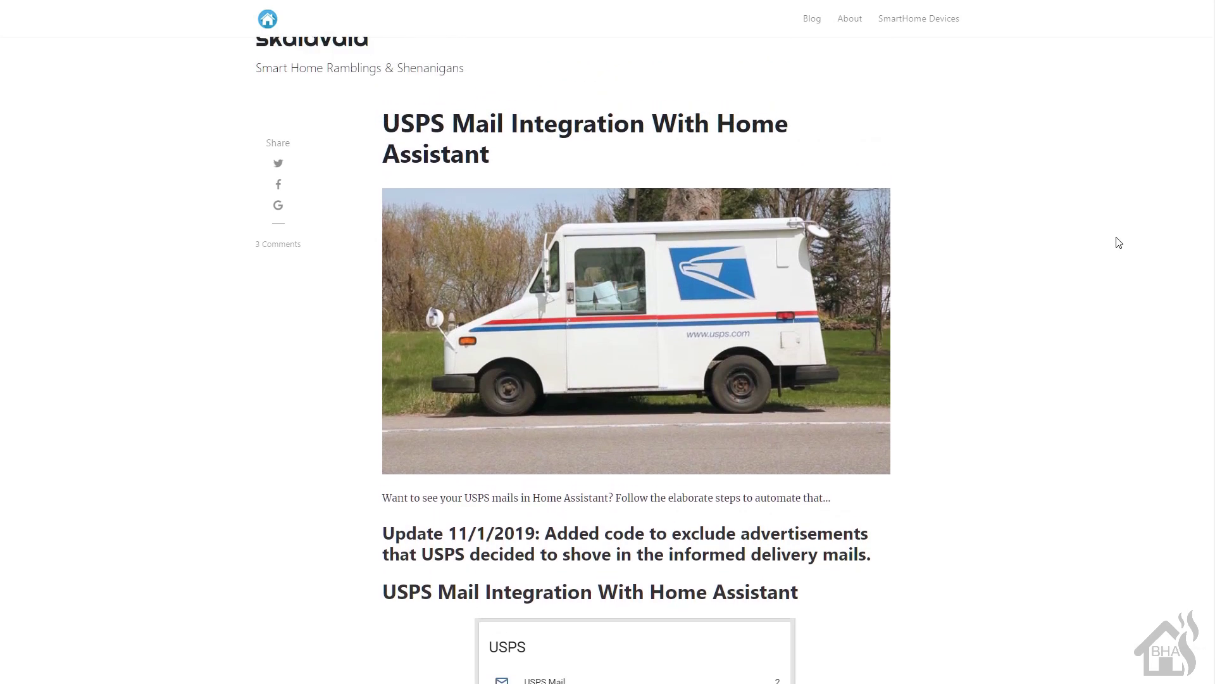
pyautogui.scroll(1, 1118, 243)
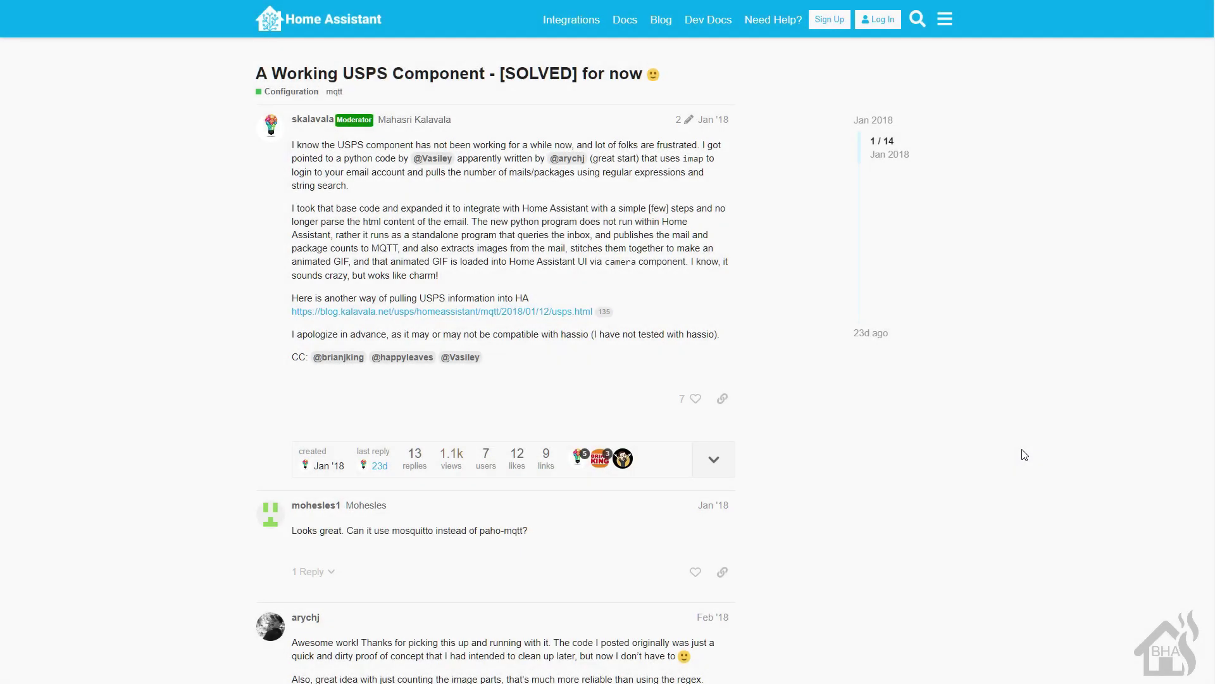
pyautogui.scroll(-6, 1024, 454)
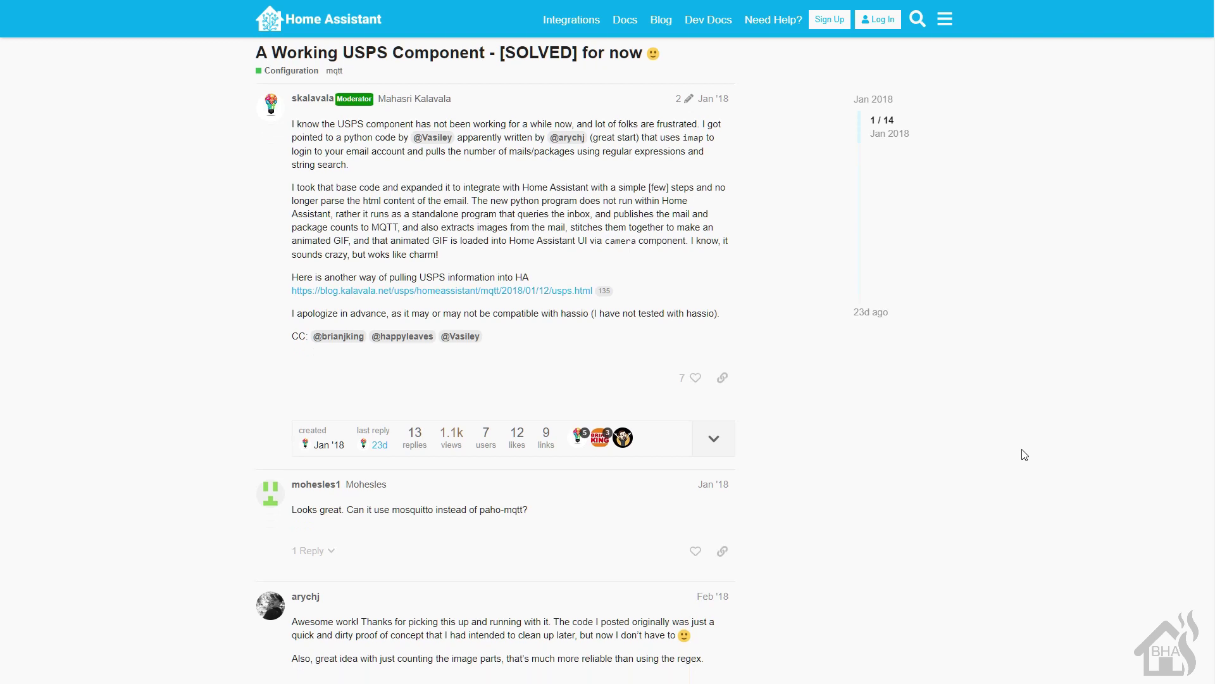
pyautogui.scroll(-7, 1025, 454)
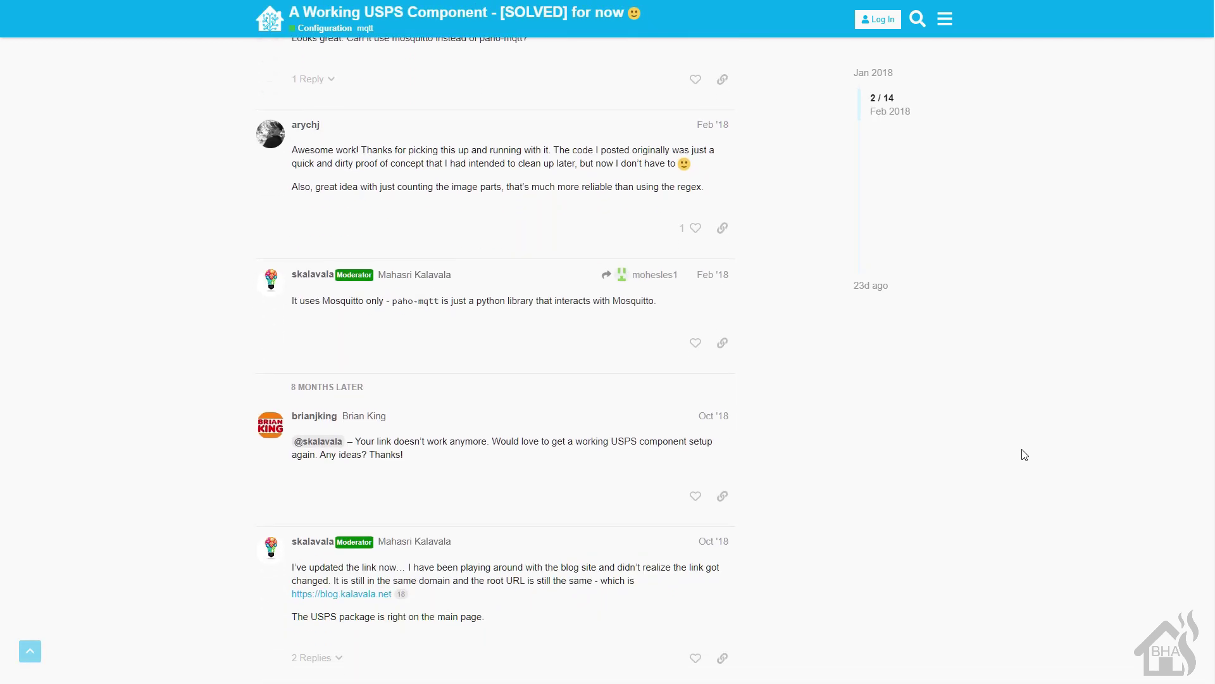
pyautogui.scroll(-2, 1025, 455)
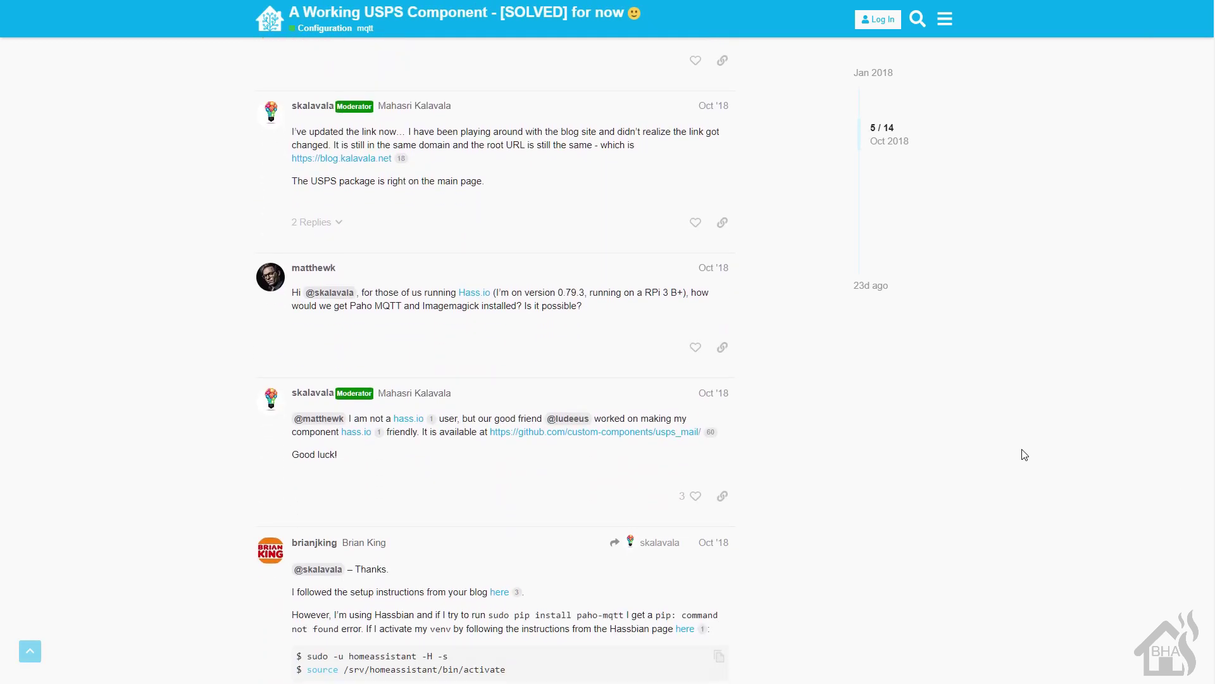
pyautogui.scroll(-1, 1025, 455)
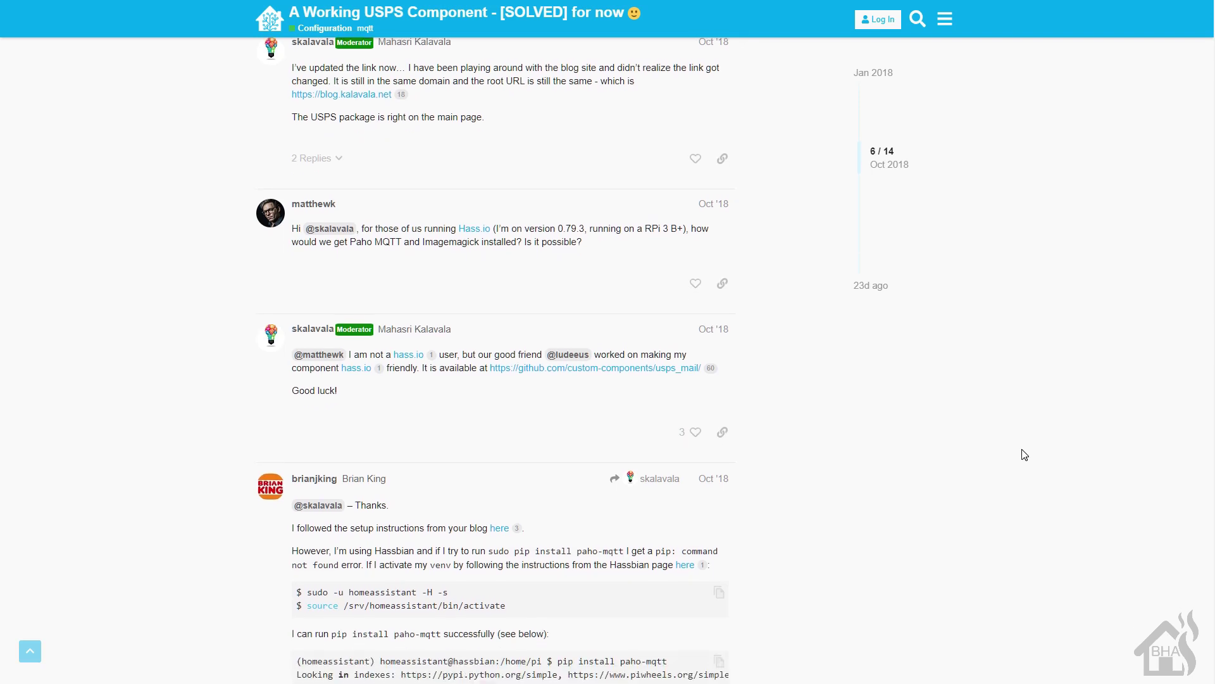
pyautogui.scroll(-2, 1024, 454)
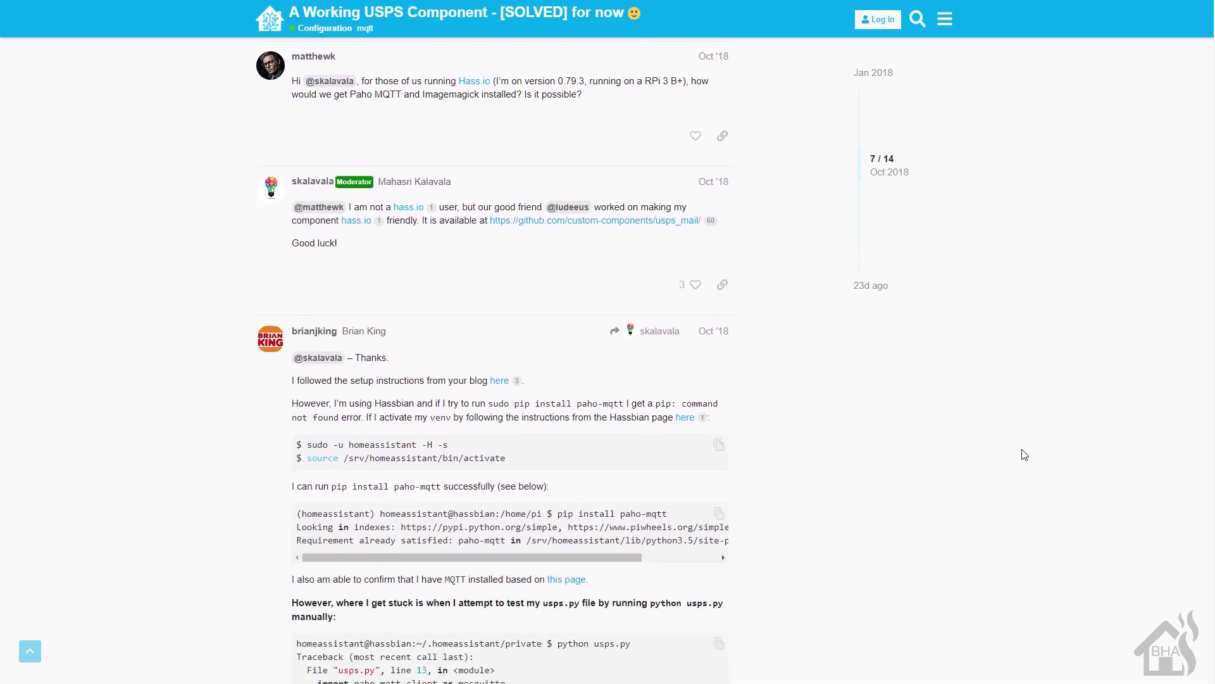
pyautogui.scroll(-8, 1024, 455)
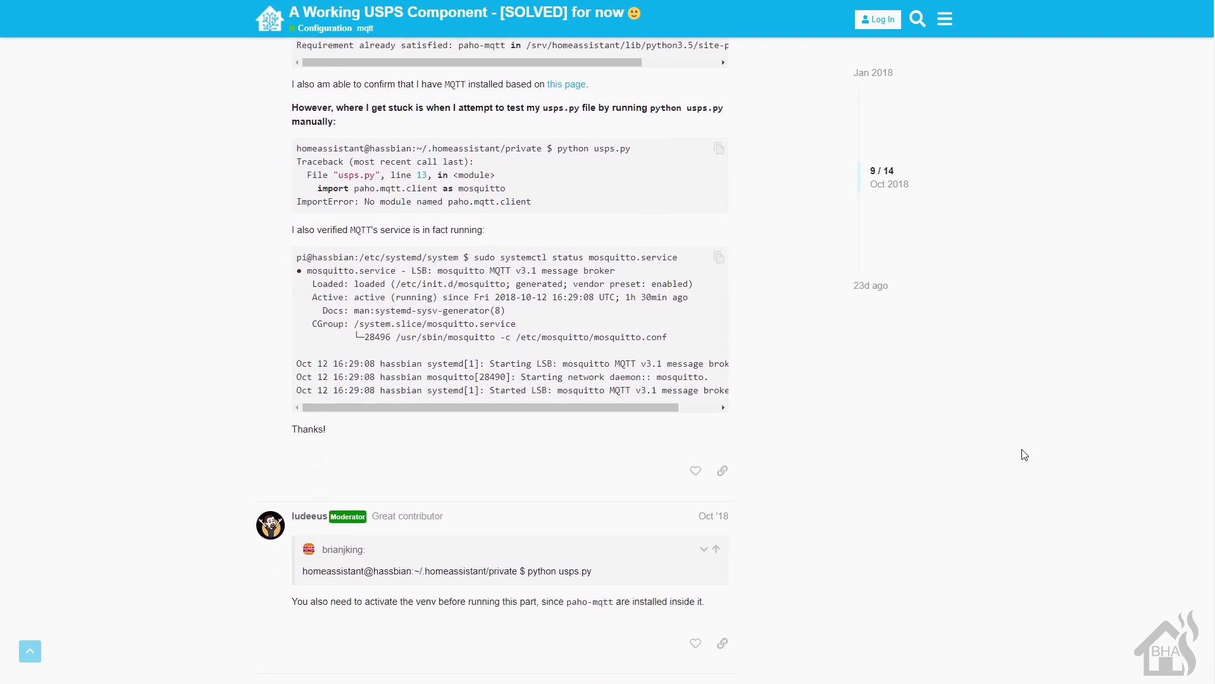
pyautogui.scroll(-2, 1025, 455)
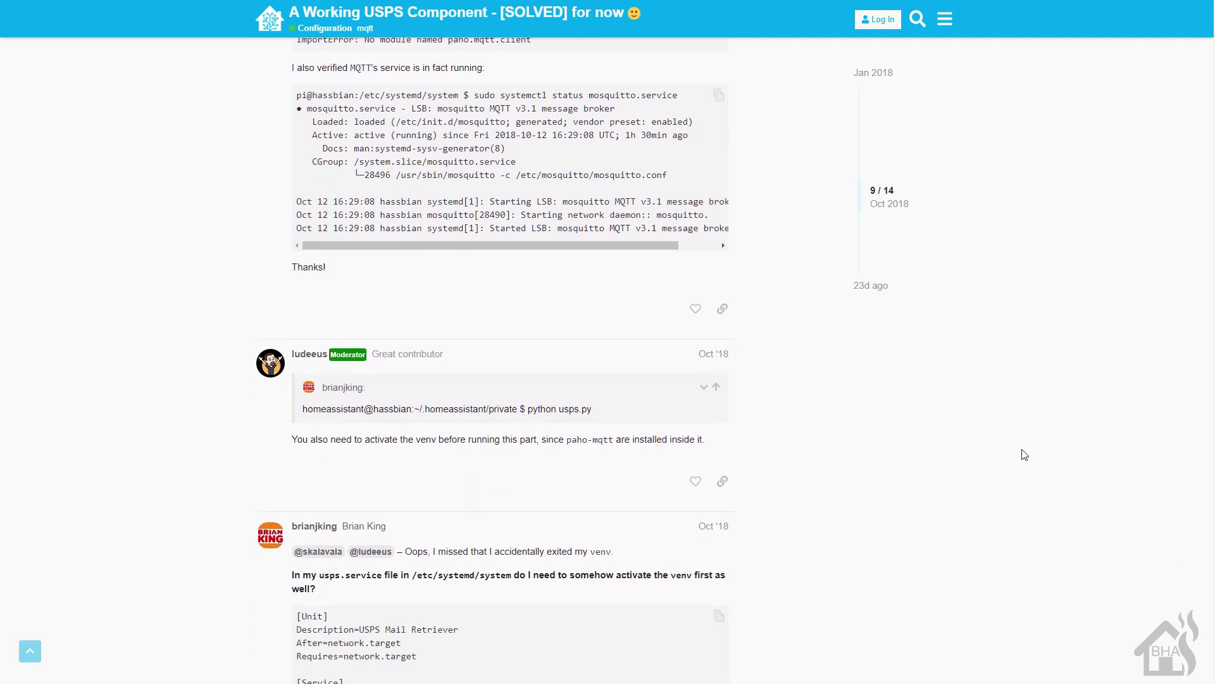
pyautogui.scroll(-3, 1024, 454)
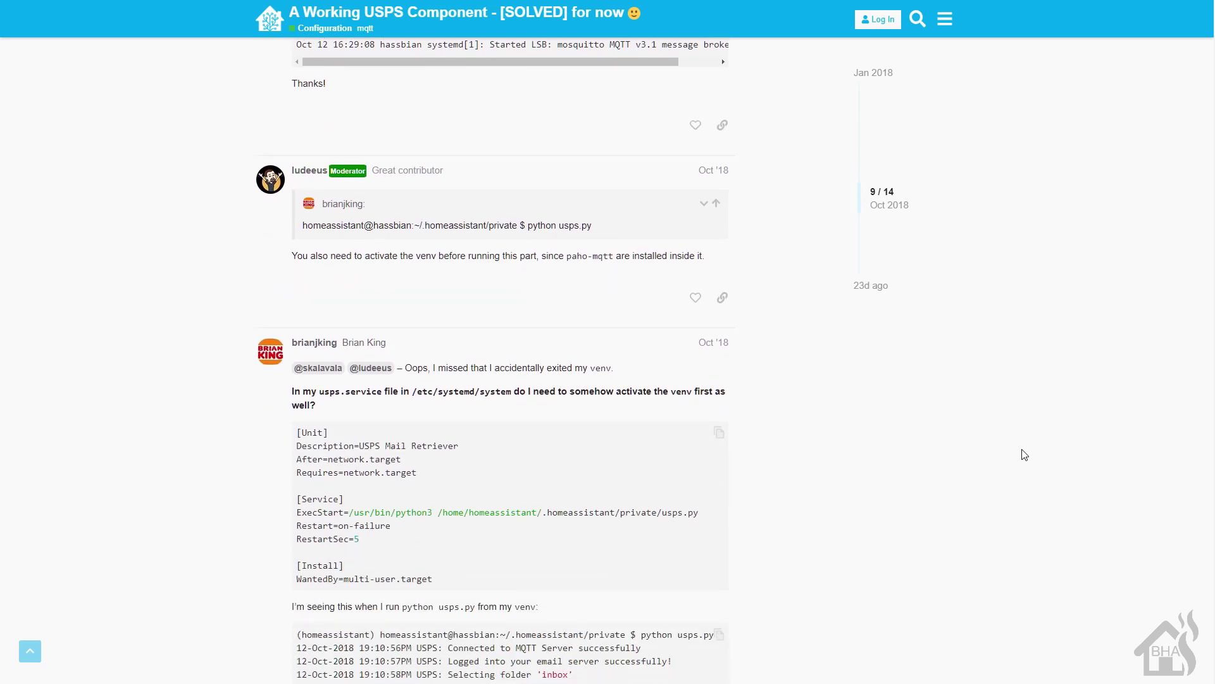
pyautogui.scroll(-4, 1025, 455)
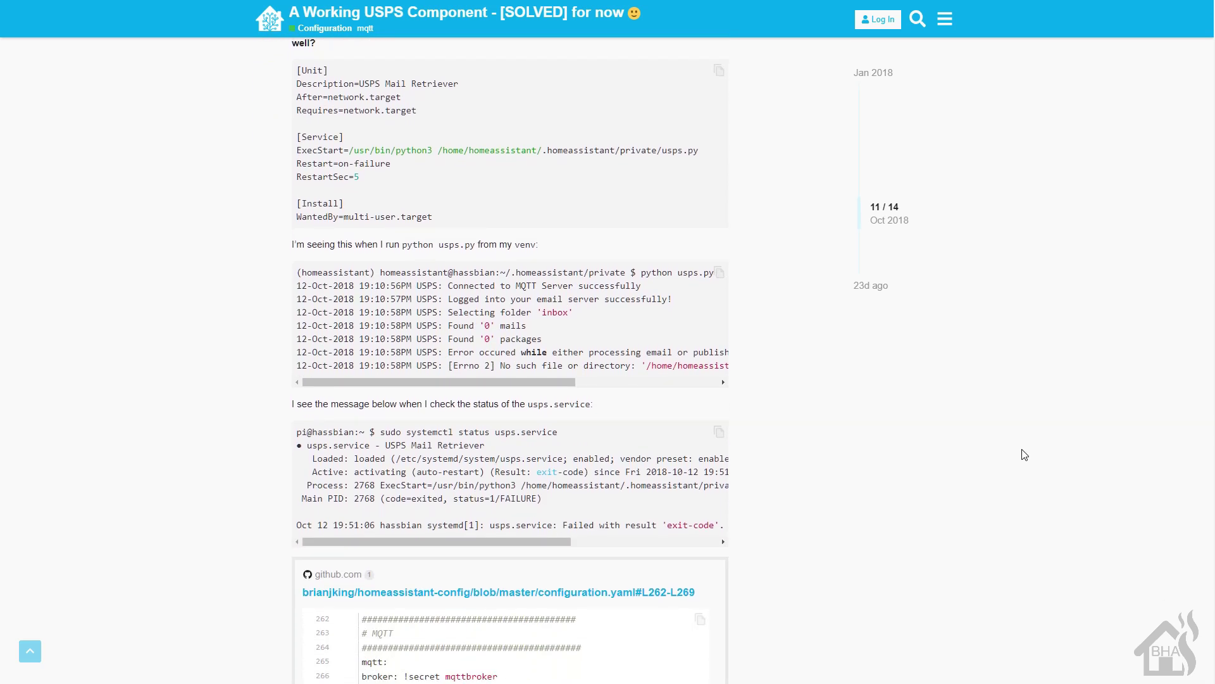
pyautogui.scroll(-2, 1025, 455)
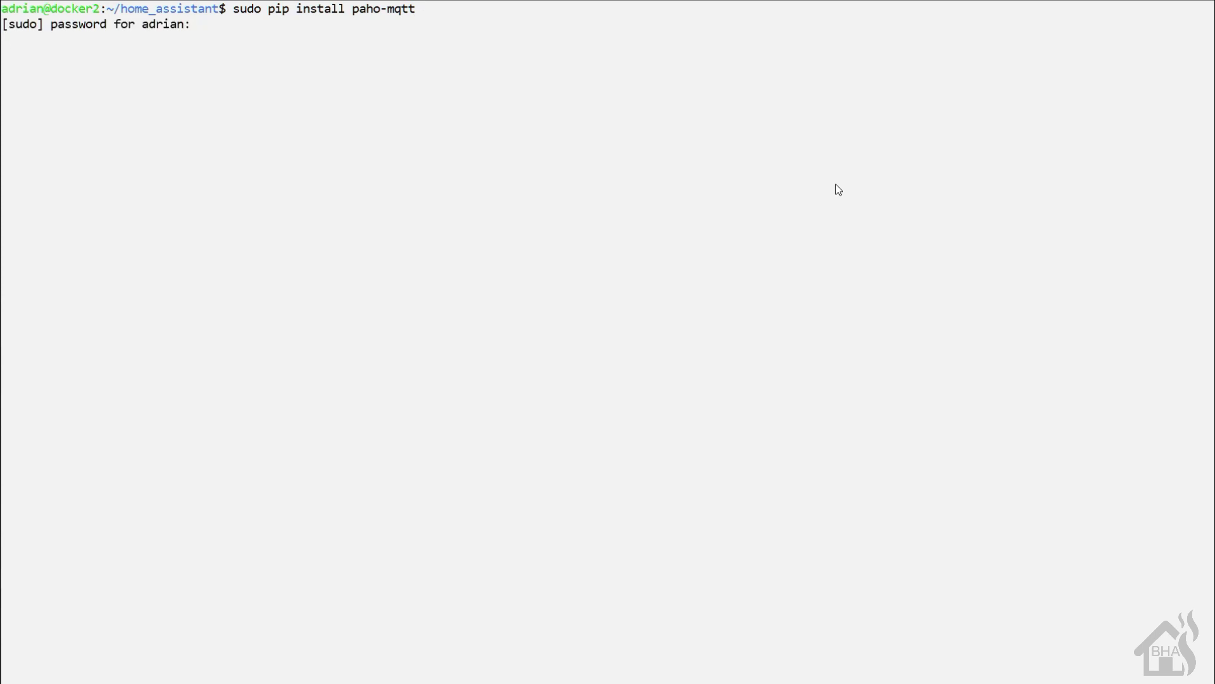
# Submit the sudo password for the paho-mqtt install, then run sudo apt-get install imagemagick.
pyautogui.press('Return')
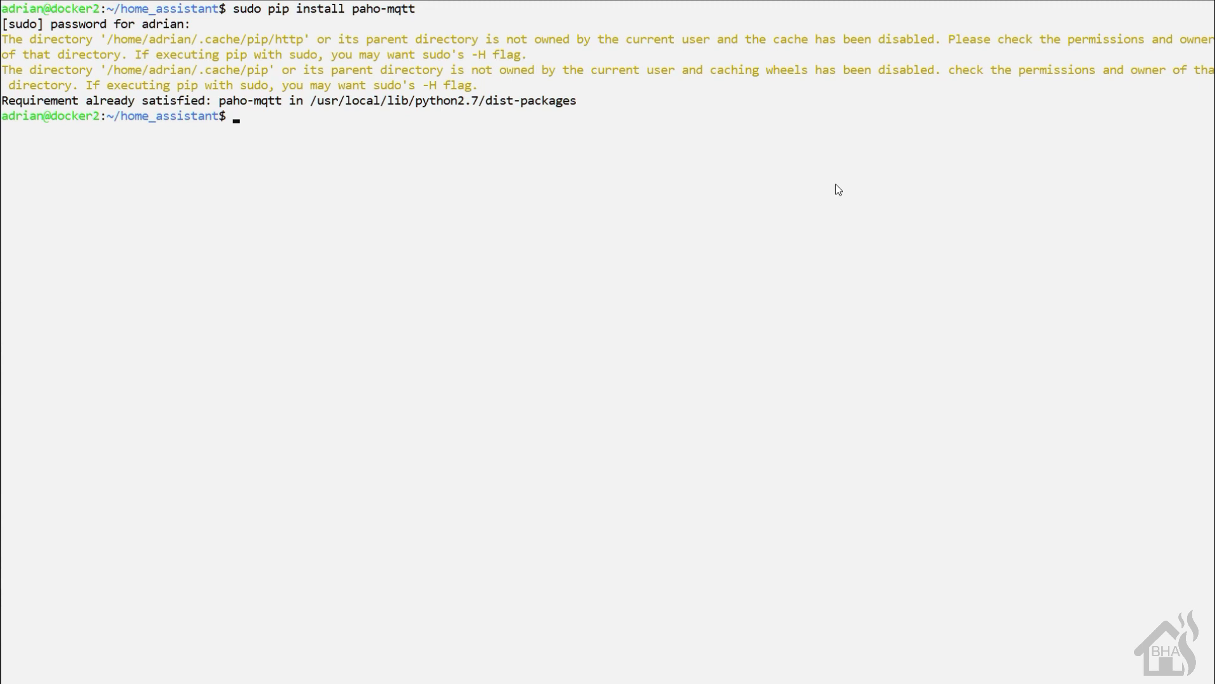
pyautogui.write('sudo apt-get install ')
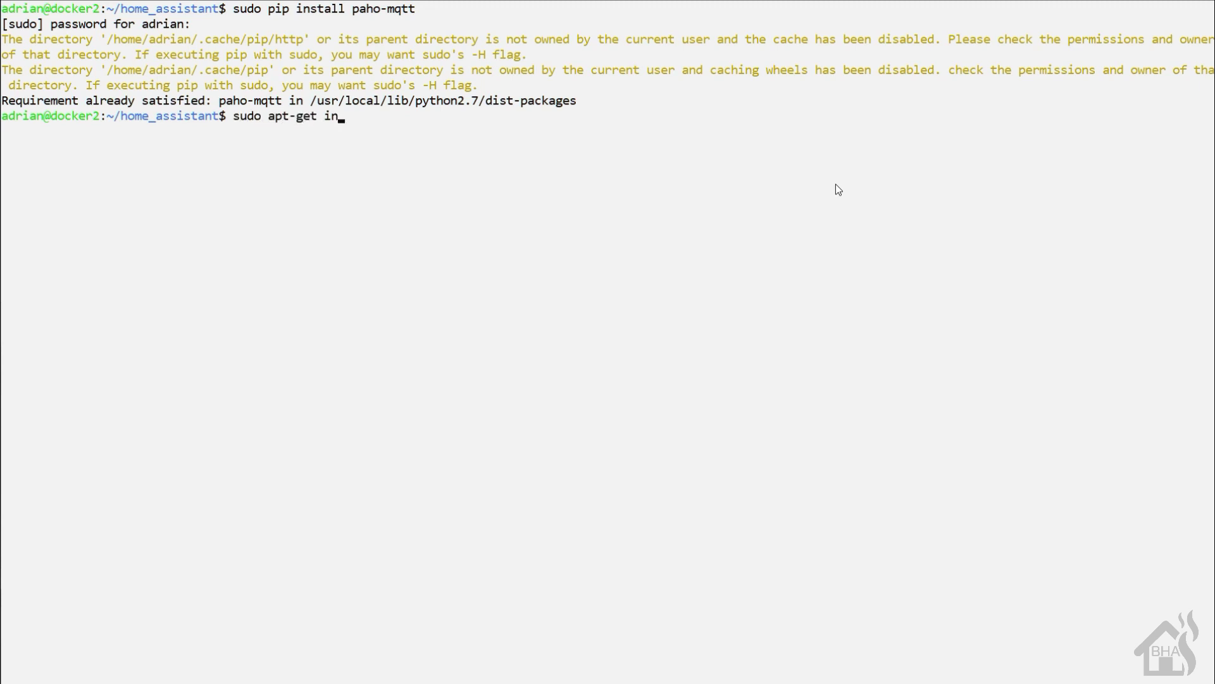
pyautogui.write('imagemagick')
pyautogui.press('Return')
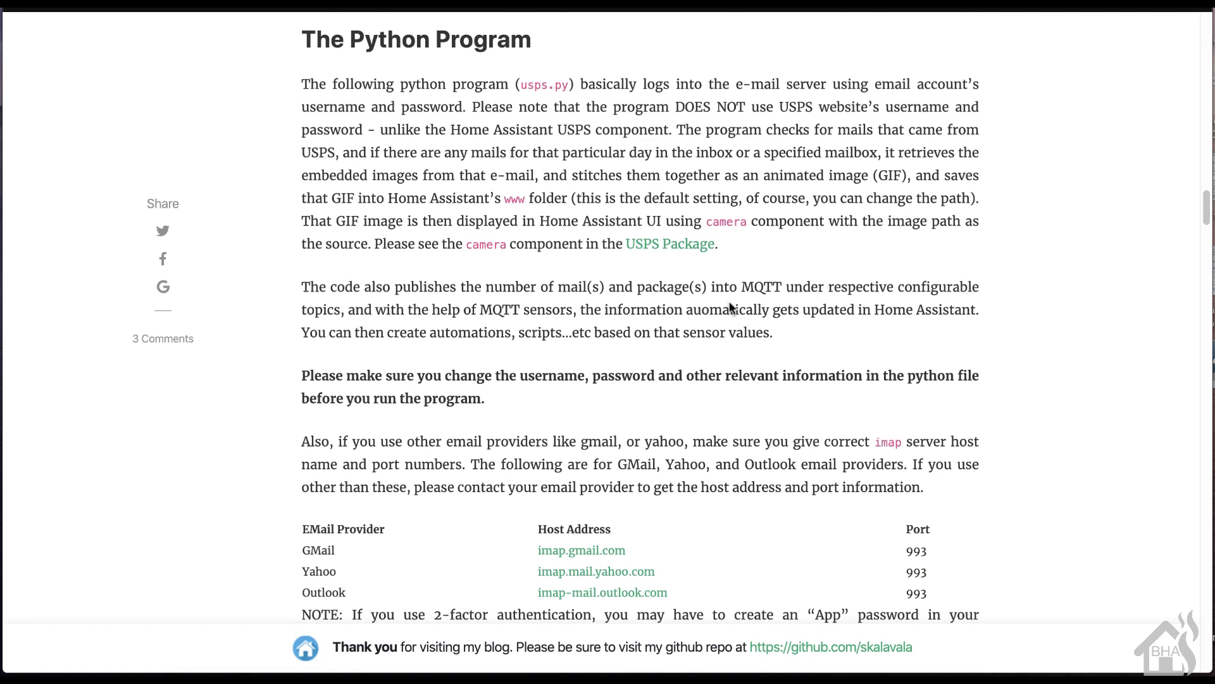
# Select the whole Python program listing, from #!/usr/bin/env python down to sys.exit(1).
pyautogui.scroll(-1, 731, 308)
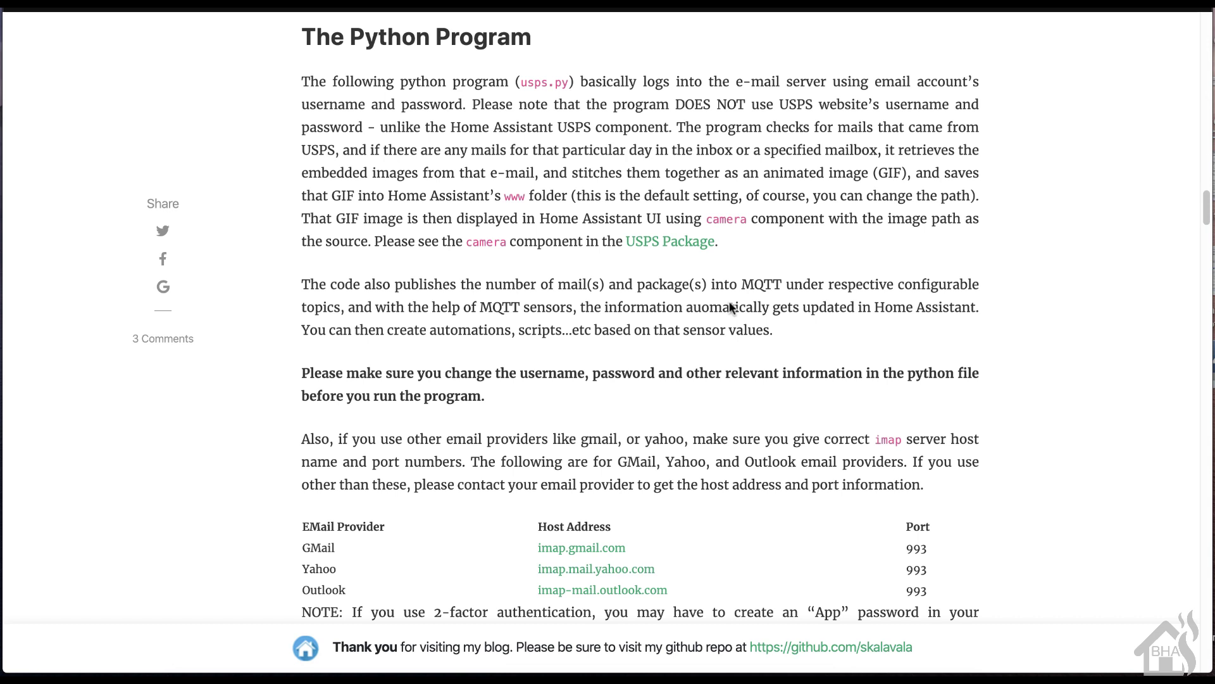
pyautogui.scroll(-7, 731, 308)
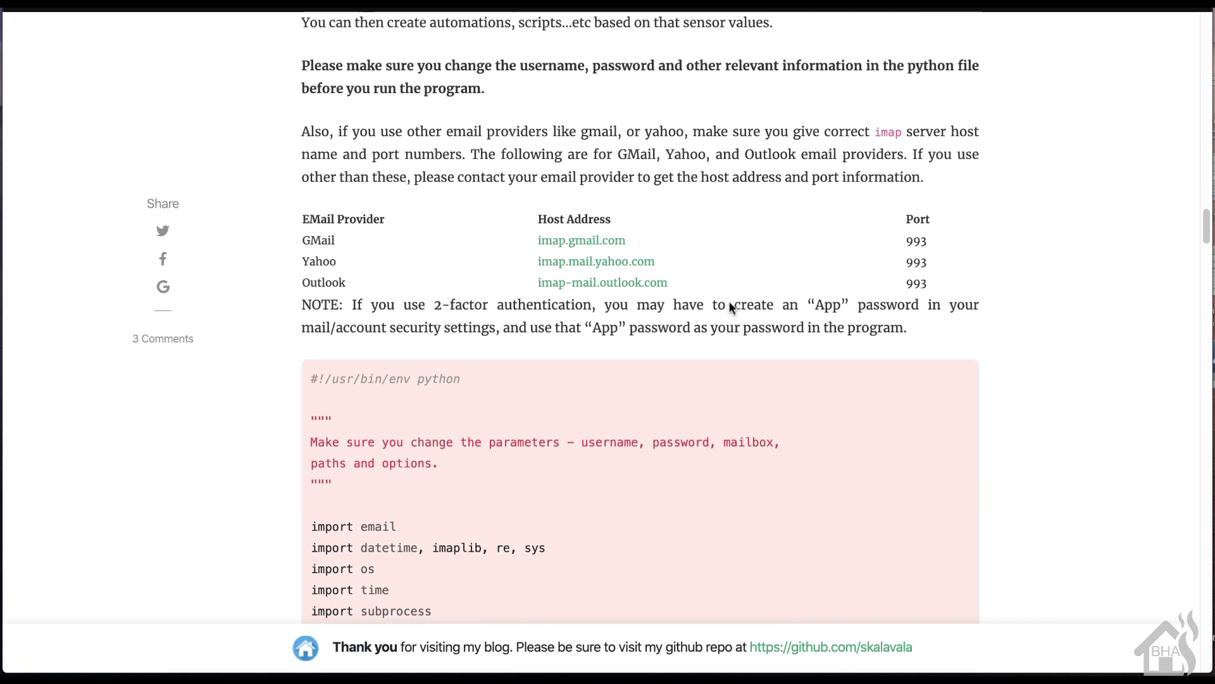
pyautogui.scroll(-1, 729, 308)
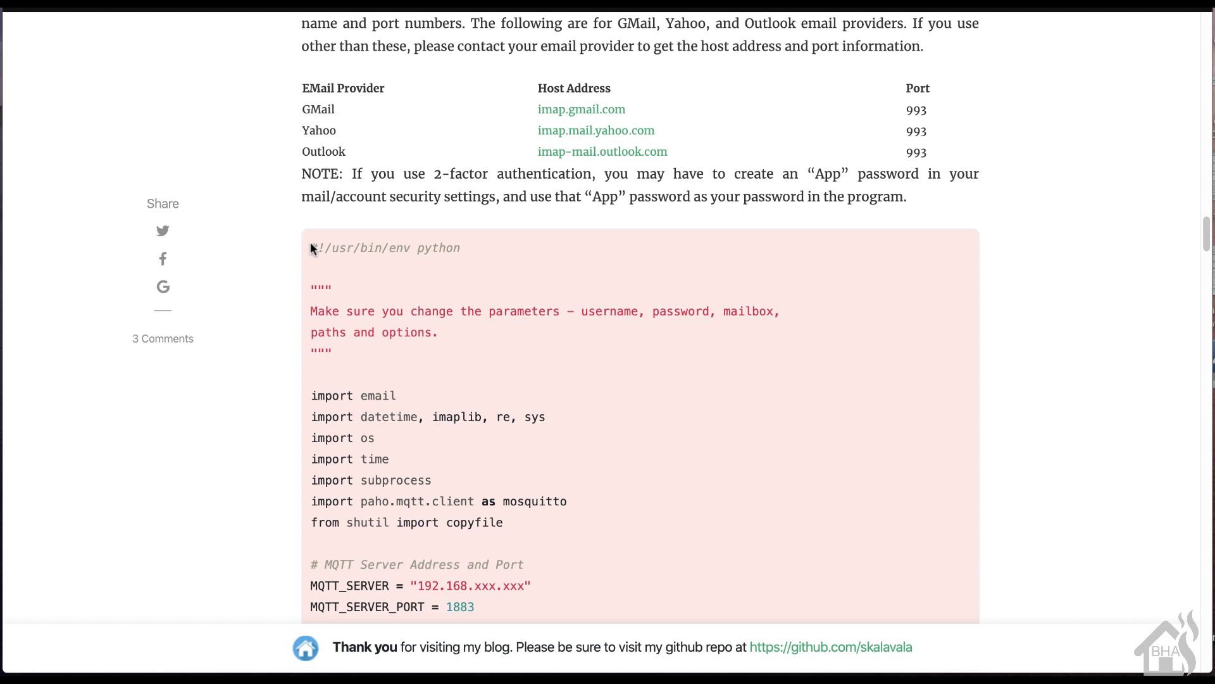
pyautogui.moveTo(310, 247); pyautogui.dragTo(491, 97)
pyautogui.scroll(2, 492, 97)
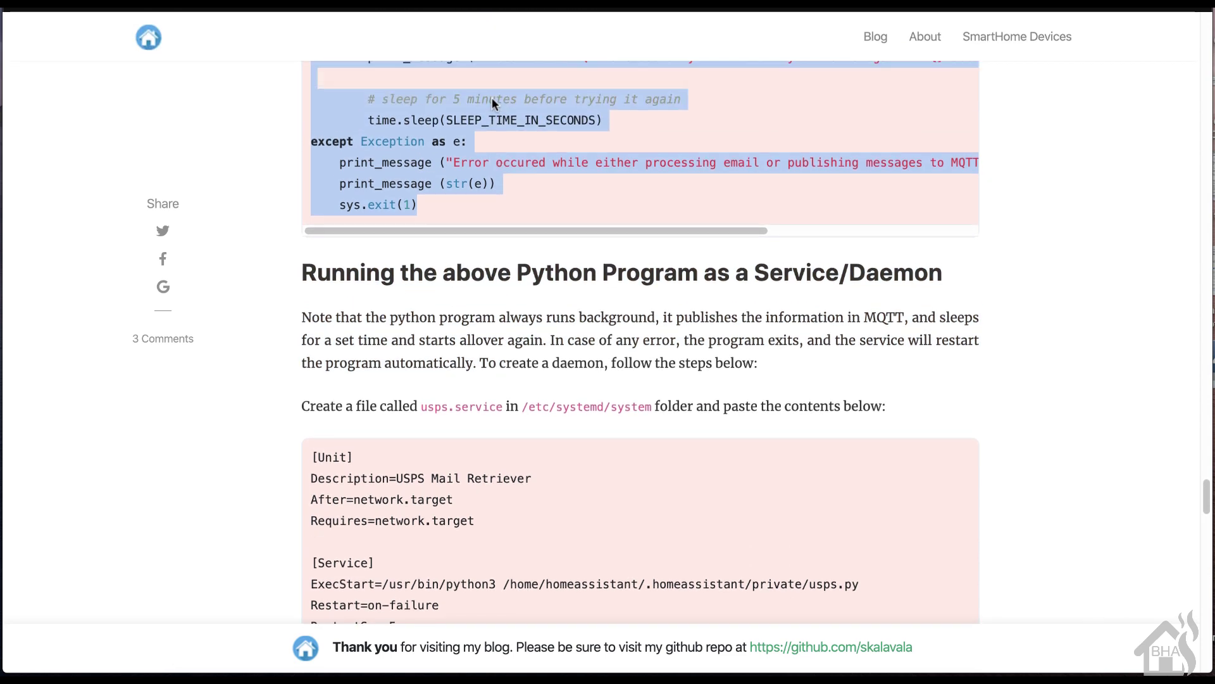
pyautogui.scroll(5, 492, 98)
pyautogui.rightClick(465, 157)
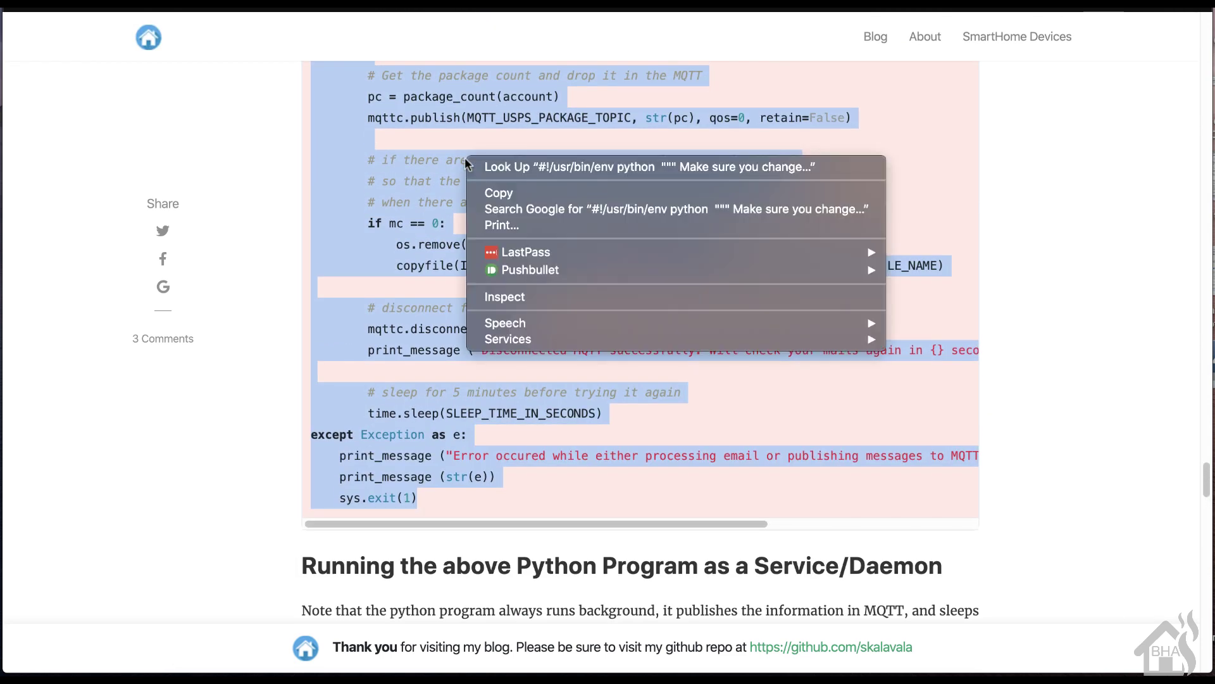
# Copy the Python program and paste it into a new BBEdit document.
pyautogui.click(488, 191)
pyautogui.press('super+Tab')
pyautogui.press('super+v')
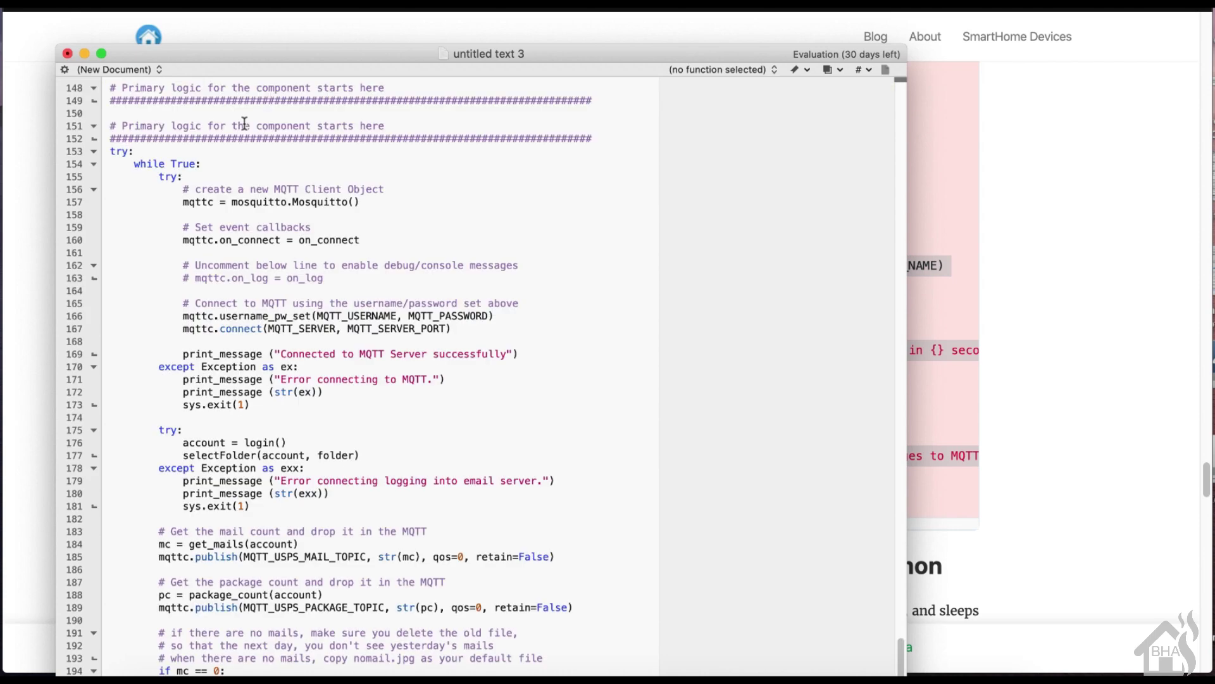
pyautogui.hscroll(2, 277, 176)
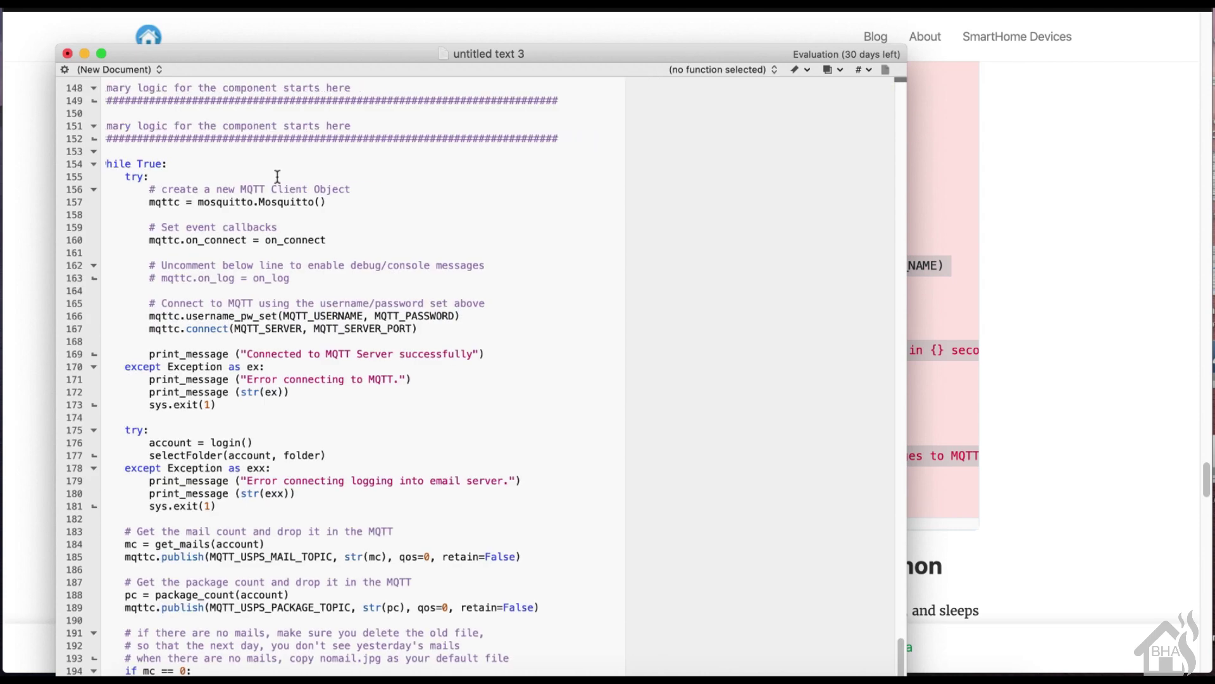
pyautogui.scroll(20, 277, 177)
pyautogui.hscroll(-2, 277, 176)
pyautogui.scroll(-5, 277, 176)
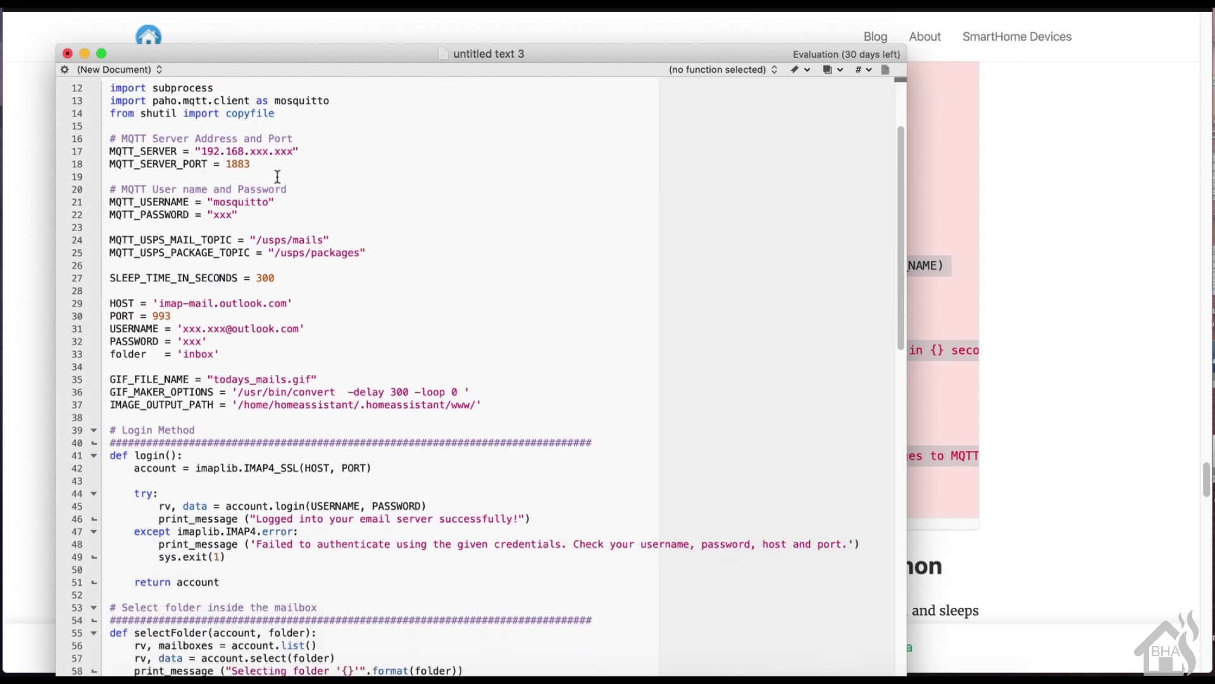
# Set MQTT_SERVER to 10.10.10.28 and clear the placeholder MQTT username.
pyautogui.click(320, 143)
pyautogui.press('Down')
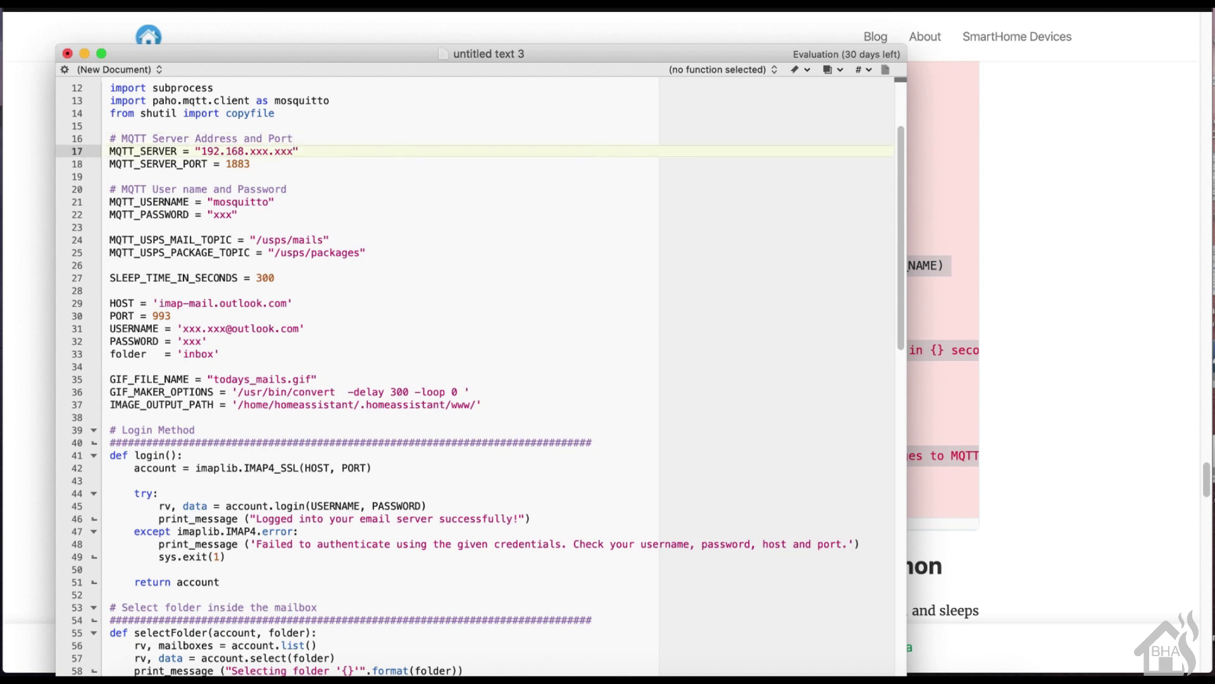
pyautogui.press('BackSpace')
pyautogui.press('BackSpace')
pyautogui.press('BackSpace')
pyautogui.press('BackSpace')
pyautogui.press('BackSpace')
pyautogui.press('BackSpace')
pyautogui.press('BackSpace')
pyautogui.press('BackSpace')
pyautogui.press('BackSpace')
pyautogui.press('BackSpace')
pyautogui.press('BackSpace')
pyautogui.press('BackSpace')
pyautogui.press('BackSpace')
pyautogui.press('BackSpace')
pyautogui.press('BackSpace')
pyautogui.write('10.10.10.28')
pyautogui.press('Down')
pyautogui.press('Down')
pyautogui.press('Down')
pyautogui.press('Down')
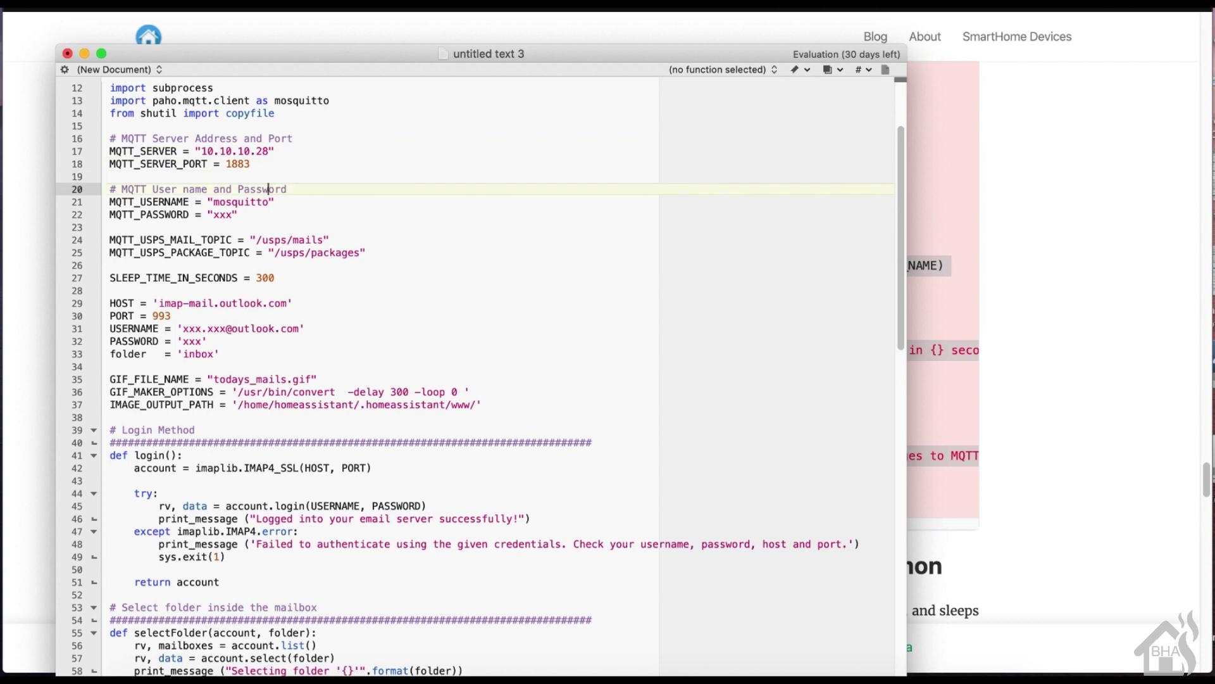
pyautogui.press('BackSpace')
pyautogui.press('BackSpace')
pyautogui.press('BackSpace')
pyautogui.press('BackSpace')
pyautogui.press('BackSpace')
pyautogui.press('BackSpace')
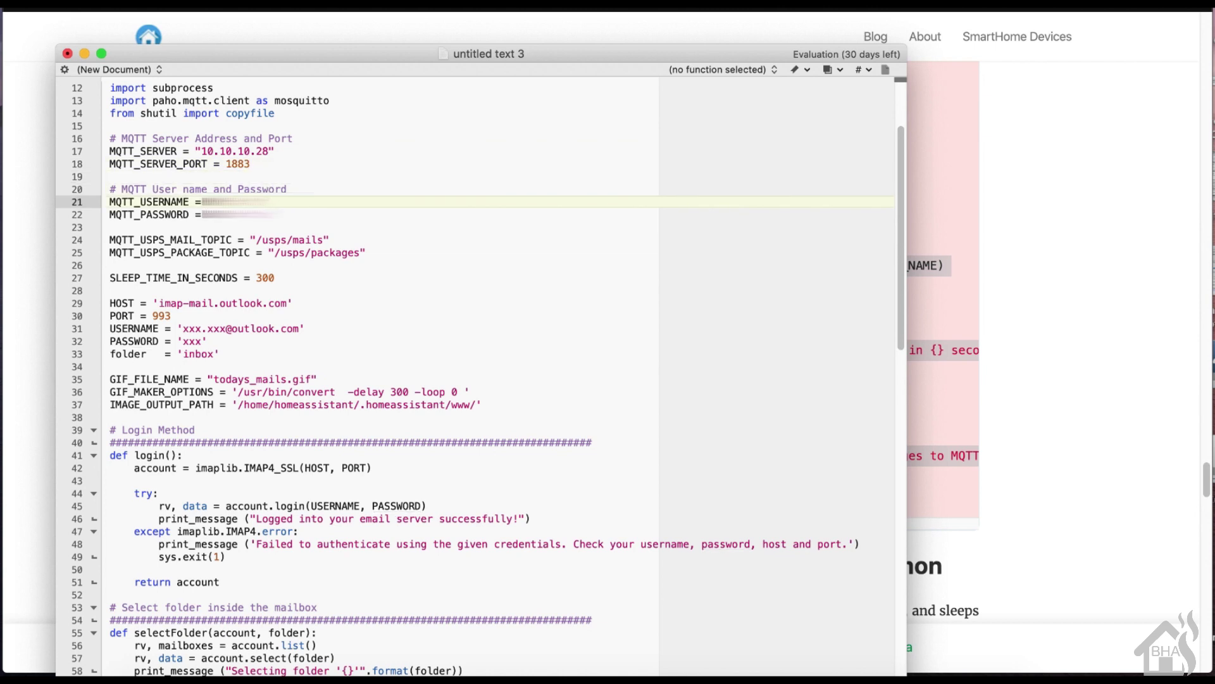
pyautogui.click(241, 215)
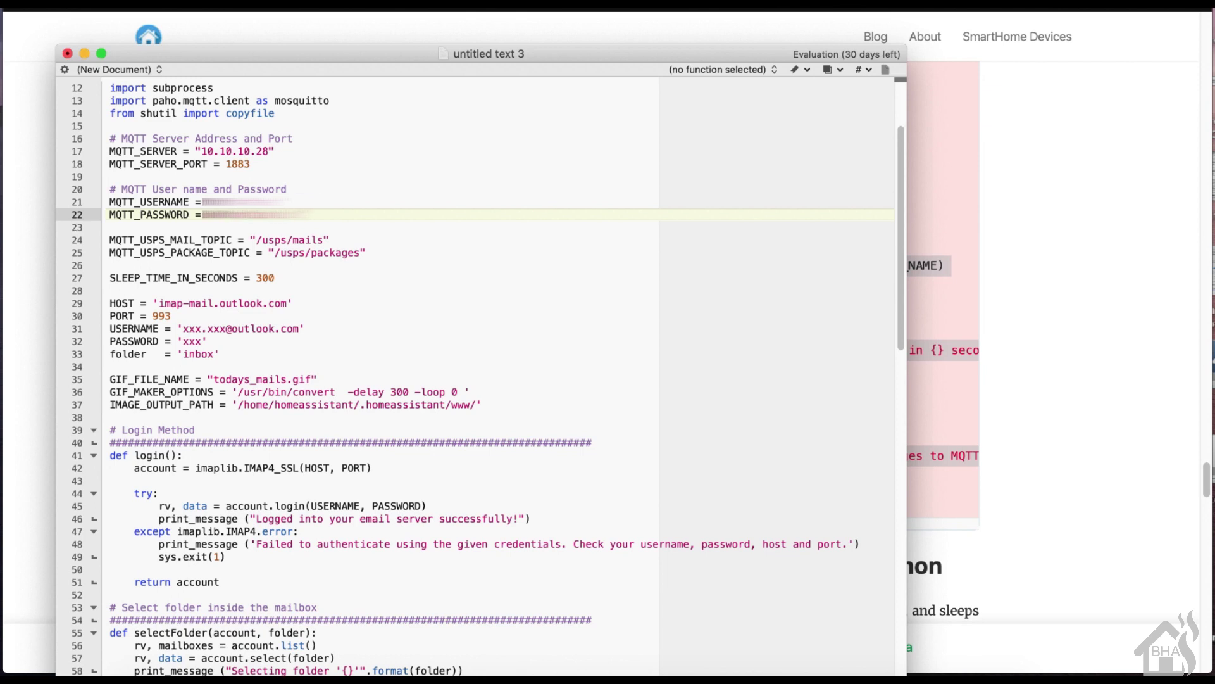
# Change HOST to imap.gmail.com and fill in the email account password.
pyautogui.press('Down')
pyautogui.press('Down')
pyautogui.press('Down')
pyautogui.press('Down')
pyautogui.press('Down')
pyautogui.press('Down')
pyautogui.press('Down')
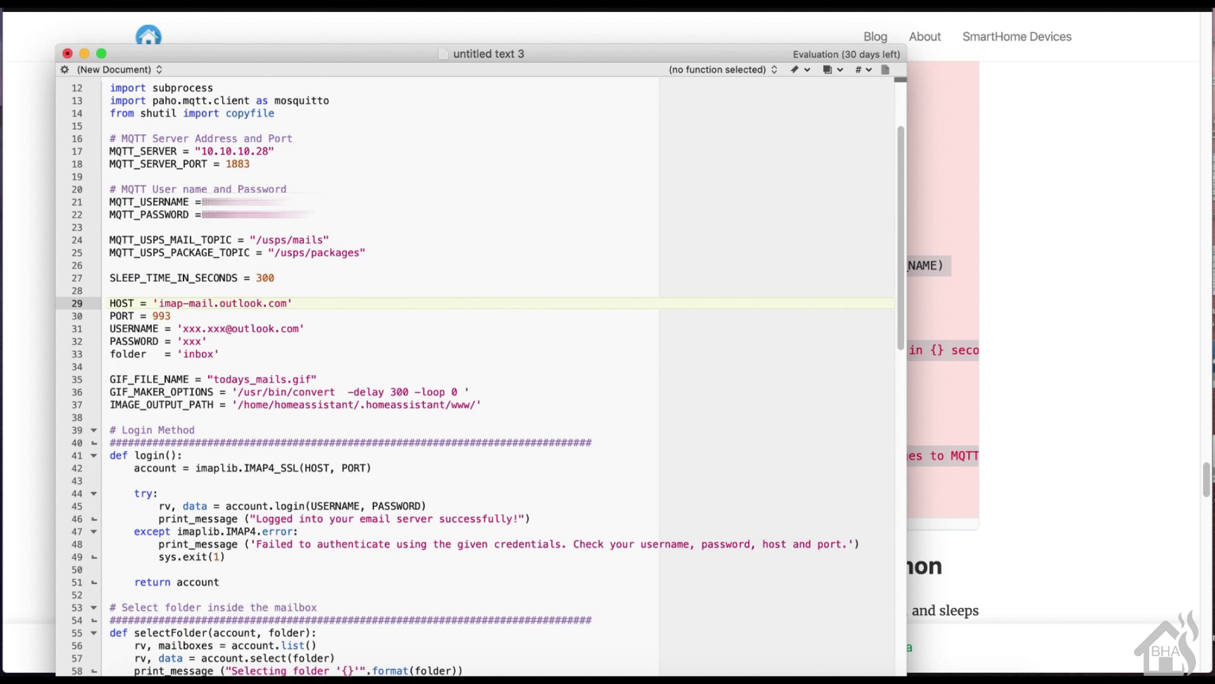
pyautogui.press('Right')
pyautogui.press('Left')
pyautogui.press('Left')
pyautogui.press('Left')
pyautogui.press('BackSpace')
pyautogui.press('BackSpace')
pyautogui.press('BackSpace')
pyautogui.press('BackSpace')
pyautogui.press('BackSpace')
pyautogui.press('BackSpace')
pyautogui.press('BackSpace')
pyautogui.press('BackSpace')
pyautogui.press('BackSpace')
pyautogui.press('BackSpace')
pyautogui.press('BackSpace')
pyautogui.press('BackSpace')
pyautogui.press('BackSpace')
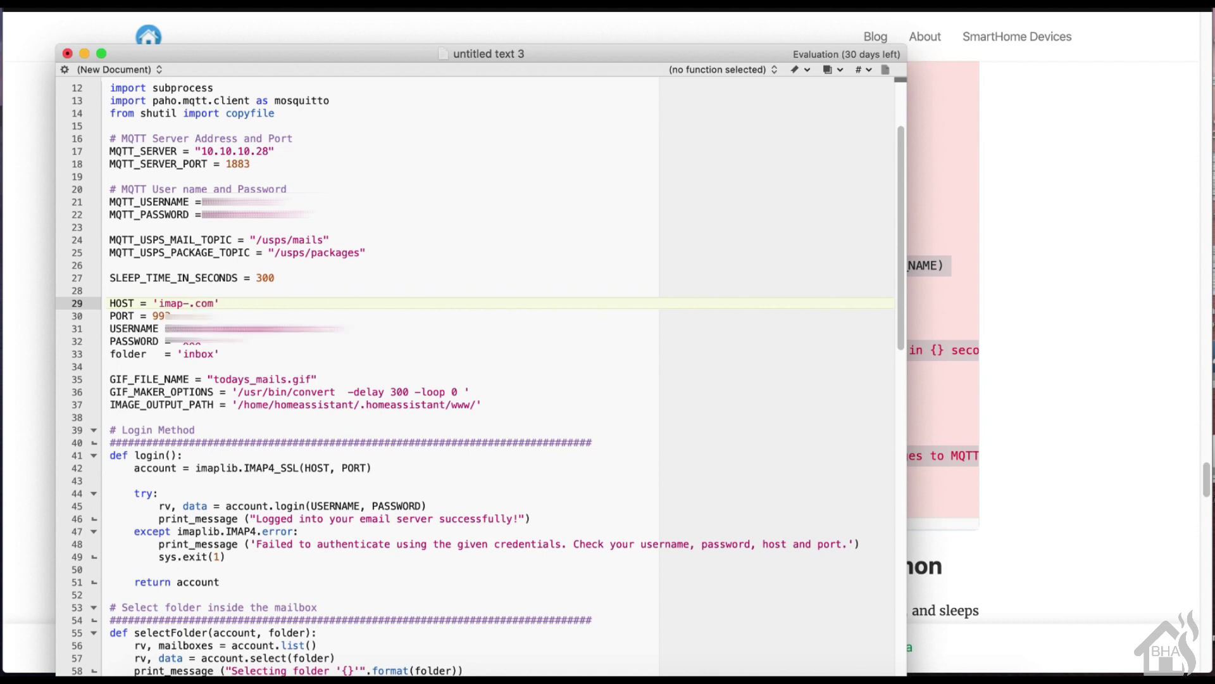
pyautogui.write('.gmail')
pyautogui.press('Down')
pyautogui.press('Down')
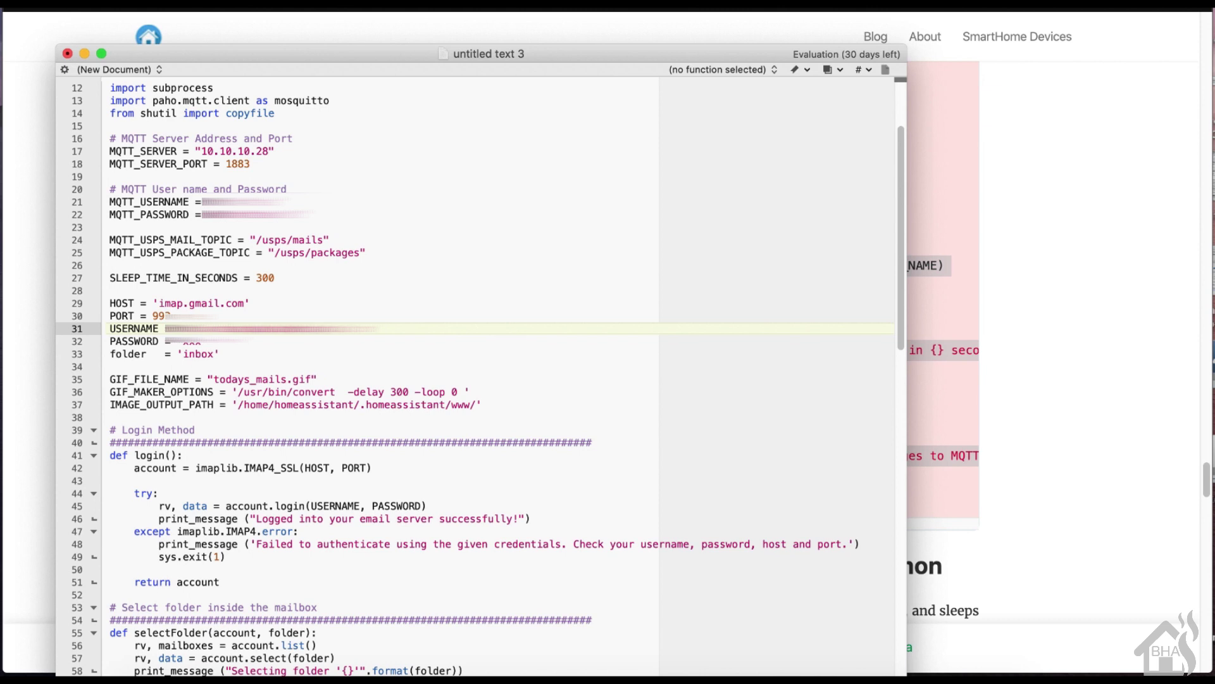
pyautogui.click(187, 343)
pyautogui.press('super+v')
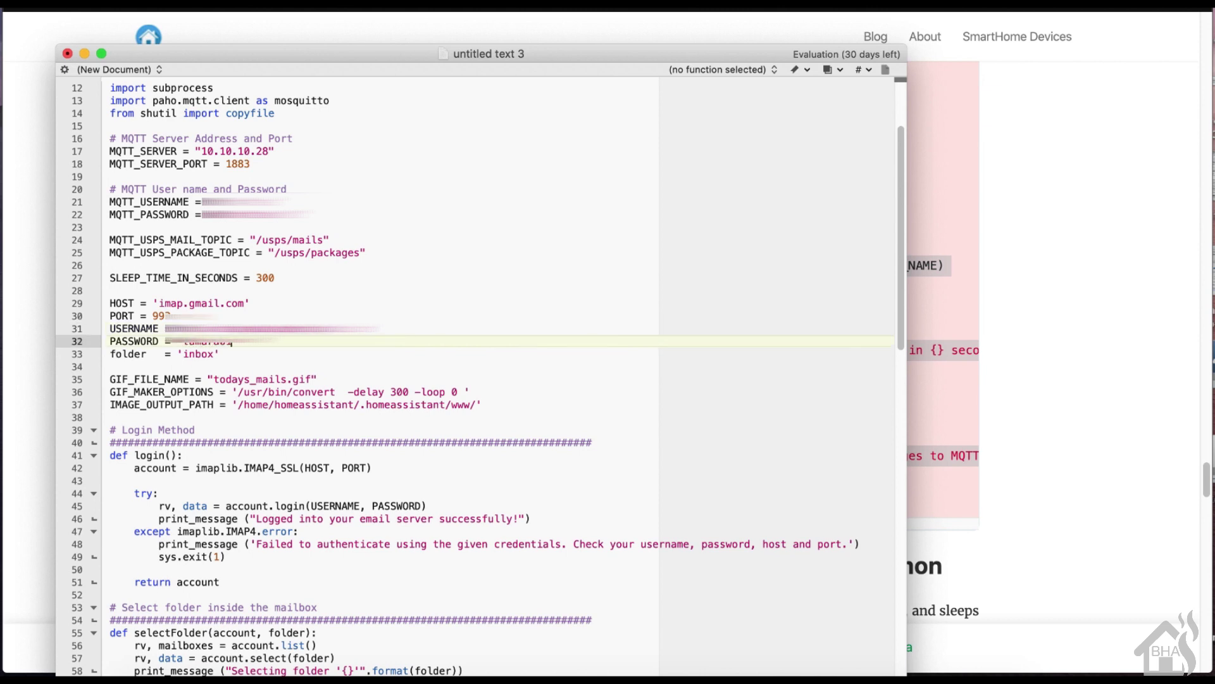
# Point IMAGE_OUTPUT_PATH at the user's home_assistant folder instead of .homeassistant.
pyautogui.press('Down')
pyautogui.press('Down')
pyautogui.press('Down')
pyautogui.press('Down')
pyautogui.press('Down')
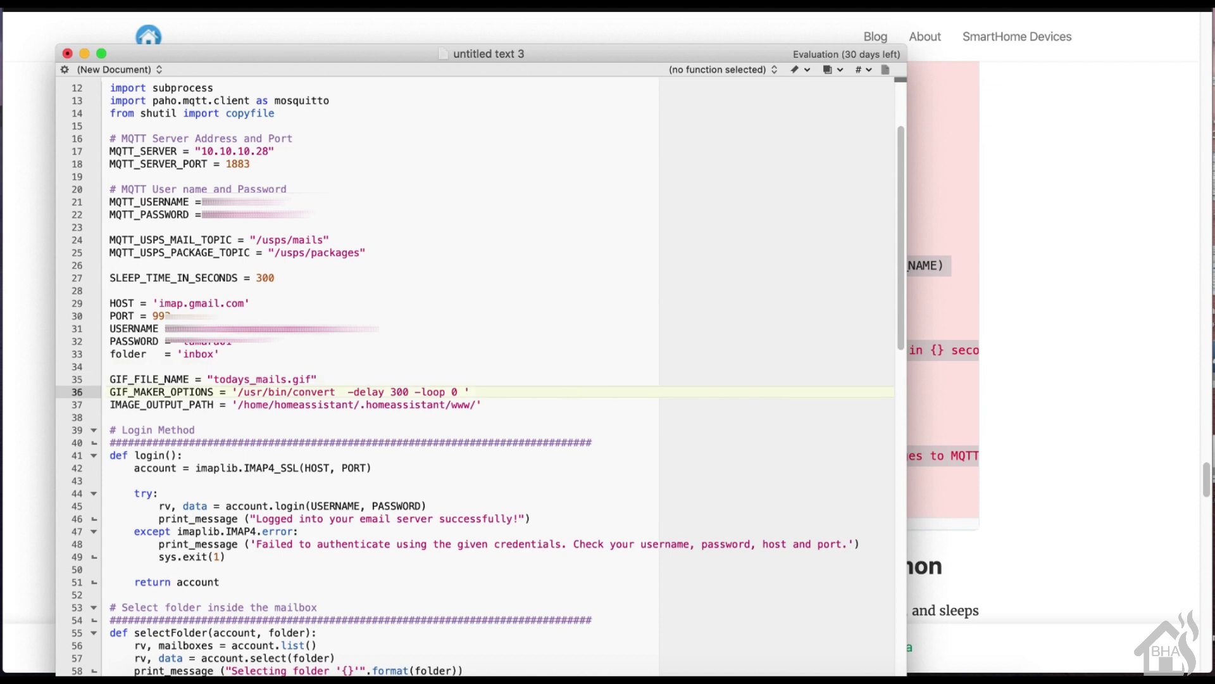
pyautogui.press('Right')
pyautogui.press('Right')
pyautogui.press('Right')
pyautogui.press('Right')
pyautogui.press('Right')
pyautogui.press('Right')
pyautogui.press('Right')
pyautogui.press('Right')
pyautogui.press('Right')
pyautogui.press('Right')
pyautogui.press('Right')
pyautogui.press('Right')
pyautogui.press('Right')
pyautogui.press('Right')
pyautogui.press('Right')
pyautogui.press('Right')
pyautogui.press('Right')
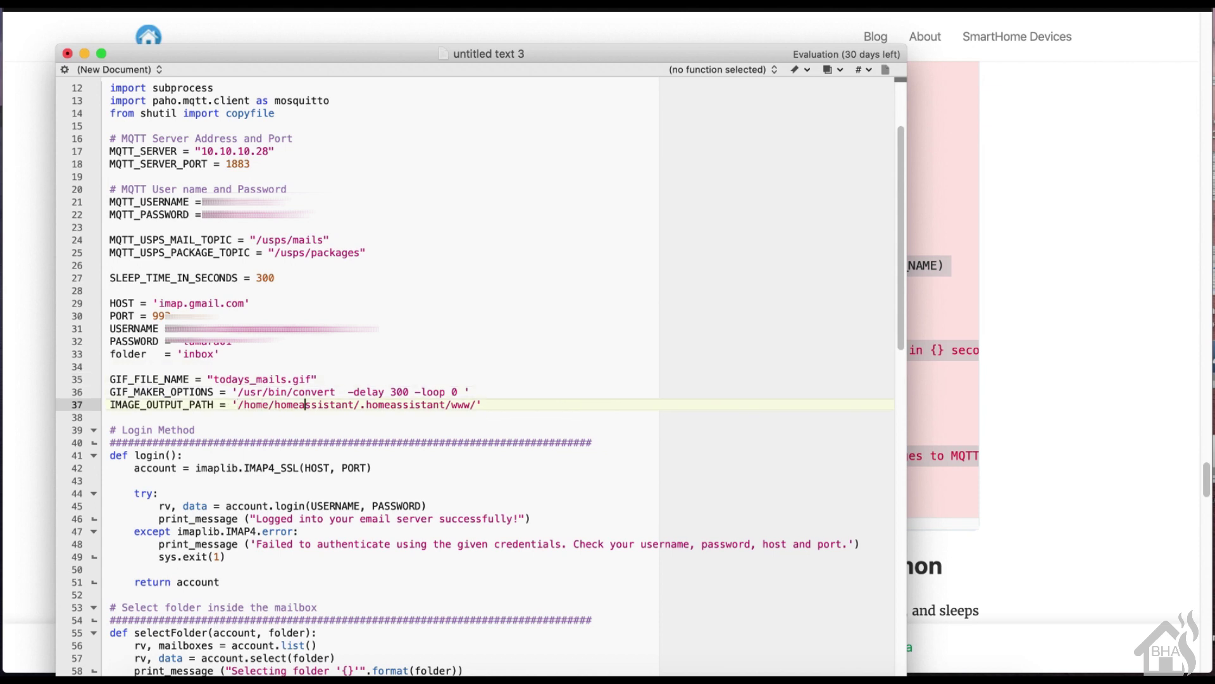
pyautogui.press('BackSpace')
pyautogui.press('BackSpace')
pyautogui.press('BackSpace')
pyautogui.press('BackSpace')
pyautogui.press('BackSpace')
pyautogui.press('BackSpace')
pyautogui.press('BackSpace')
pyautogui.press('BackSpace')
pyautogui.press('BackSpace')
pyautogui.press('BackSpace')
pyautogui.press('BackSpace')
pyautogui.press('BackSpace')
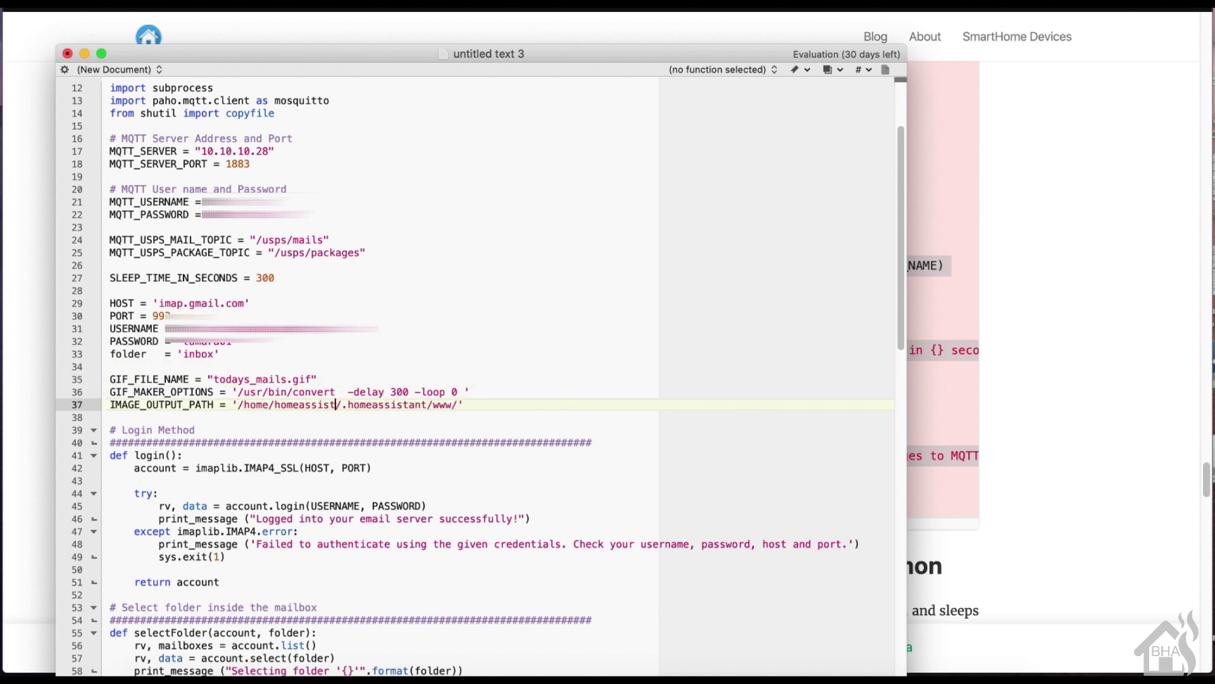
pyautogui.press('BackSpace')
pyautogui.write('adrian')
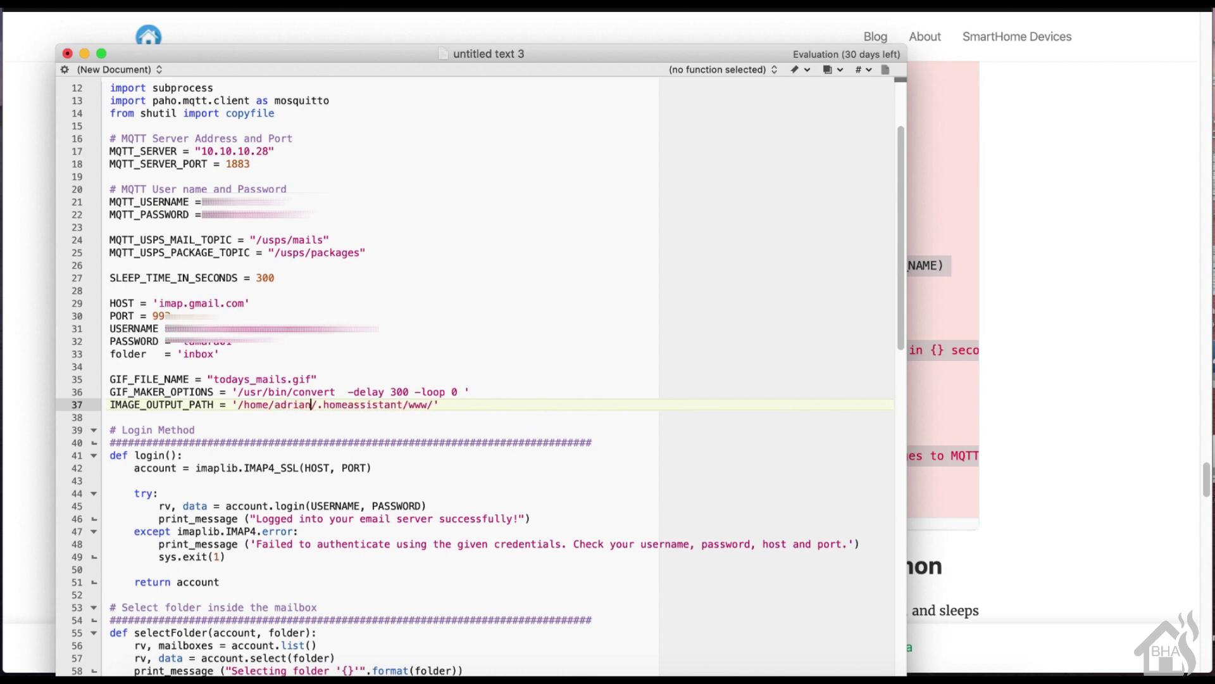
pyautogui.press('Right')
pyautogui.press('Right')
pyautogui.press('Right')
pyautogui.press('Right')
pyautogui.press('Right')
pyautogui.press('BackSpace')
pyautogui.press('BackSpace')
pyautogui.press('BackSpace')
pyautogui.press('BackSpace')
pyautogui.press('BackSpace')
pyautogui.press('BackSpace')
pyautogui.press('BackSpace')
pyautogui.press('BackSpace')
pyautogui.press('BackSpace')
pyautogui.press('BackSpace')
pyautogui.press('BackSpace')
pyautogui.press('BackSpace')
pyautogui.press('BackSpace')
pyautogui.press('BackSpace')
pyautogui.write('home_assistant')
# Save the document under the name usps.py.
pyautogui.click(7, 4)
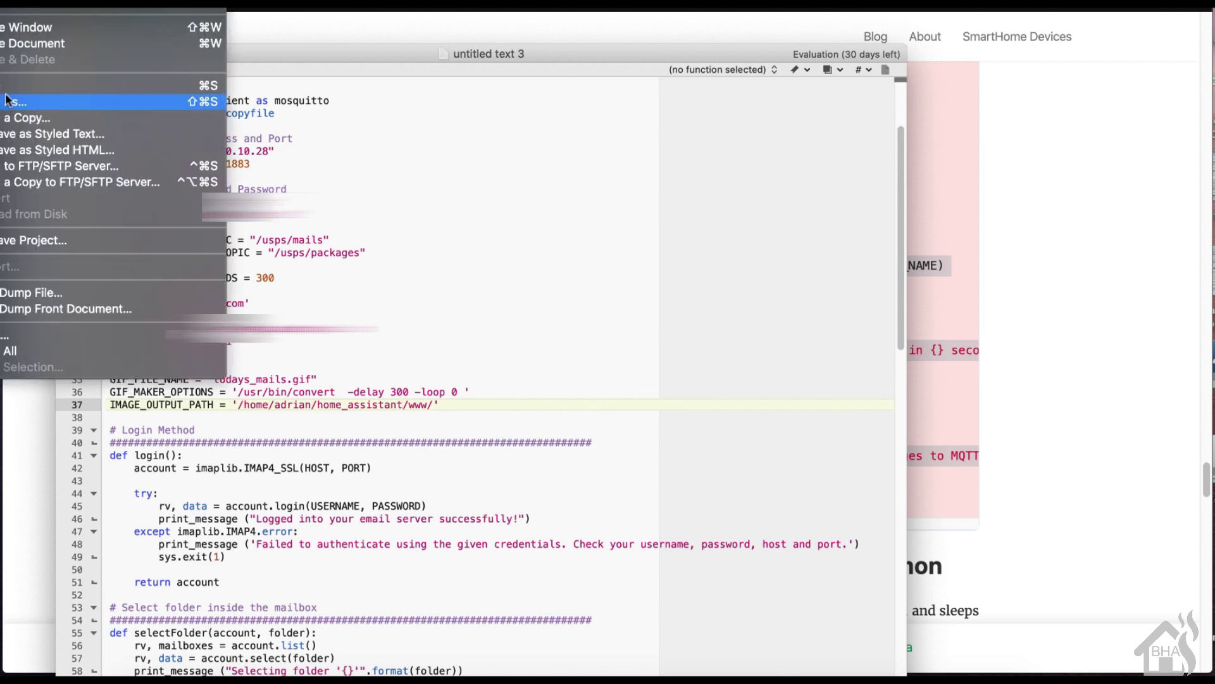
pyautogui.click(14, 101)
pyautogui.write('usps')
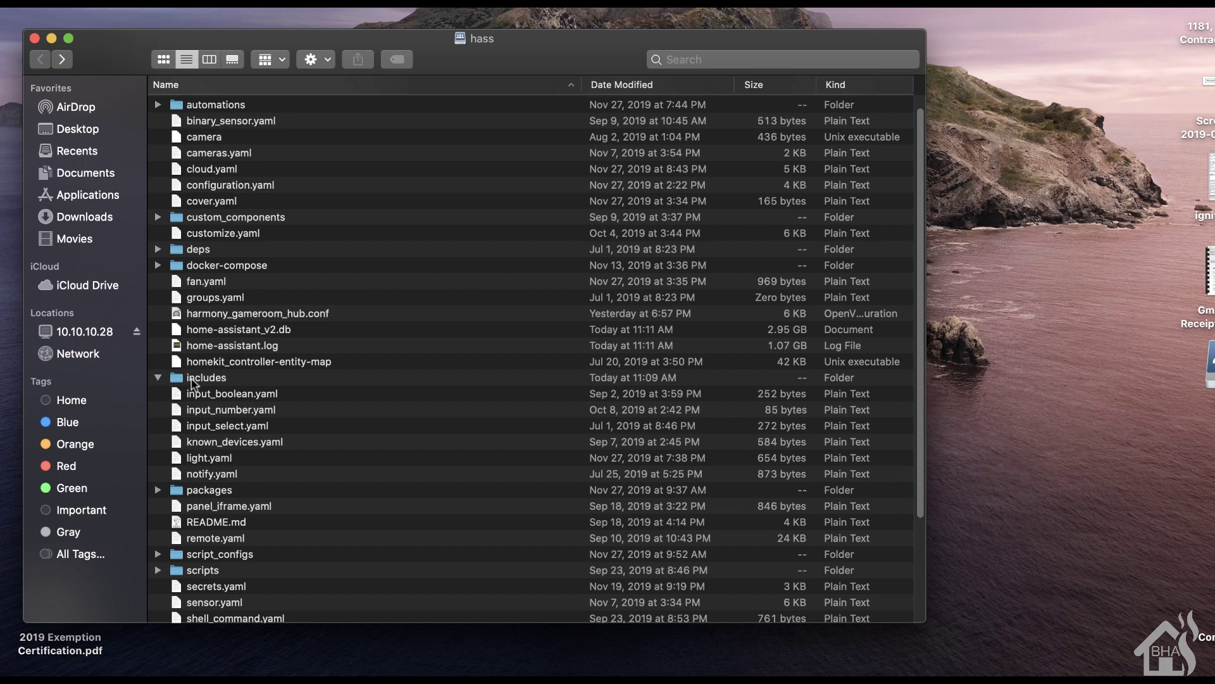
# Create a new mail folder inside includes and copy usps.py into it.
pyautogui.doubleClick(194, 379)
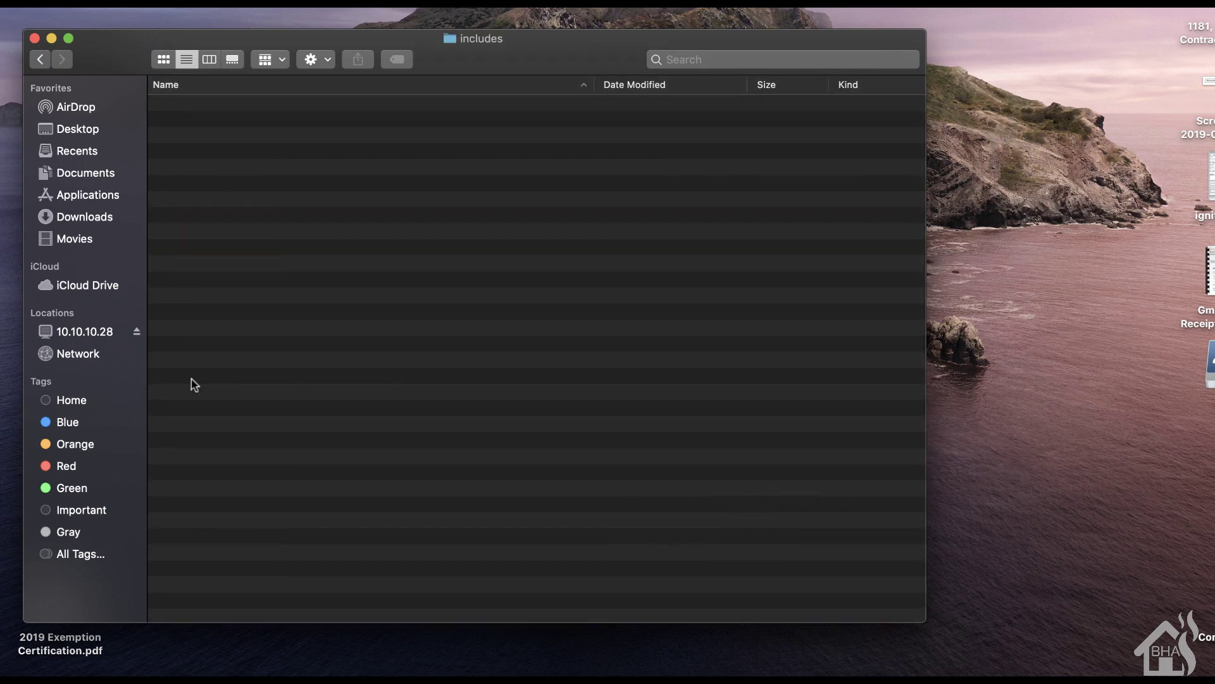
pyautogui.rightClick(337, 274)
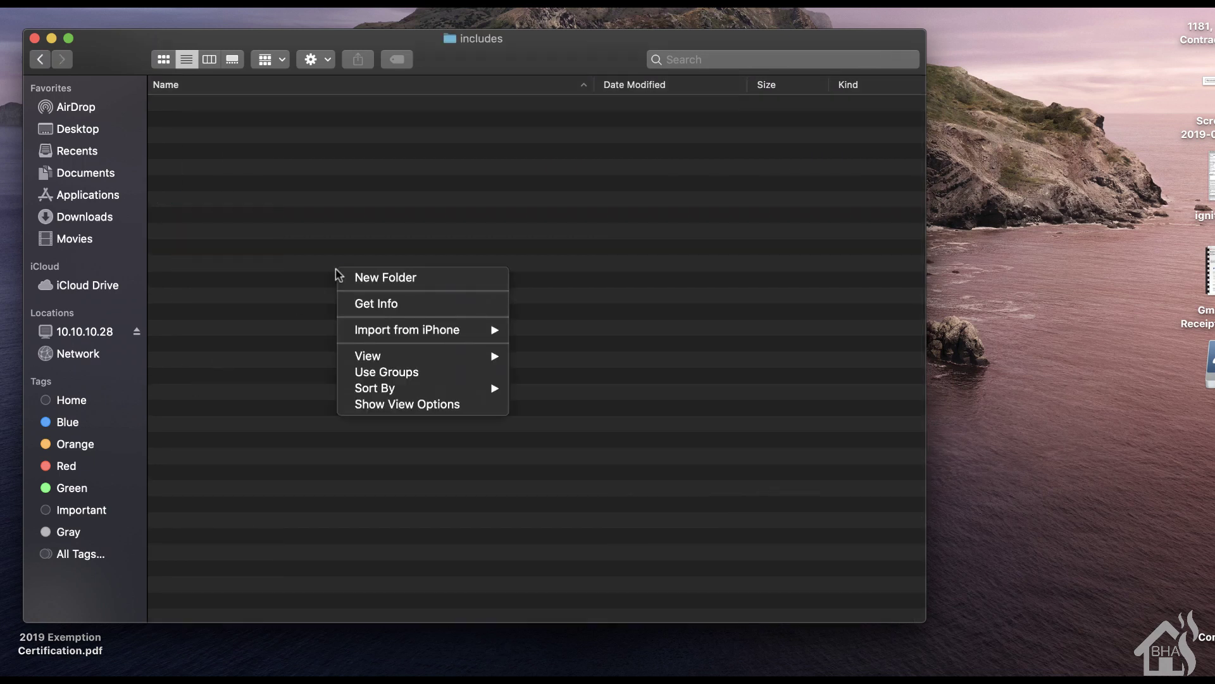
pyautogui.click(356, 279)
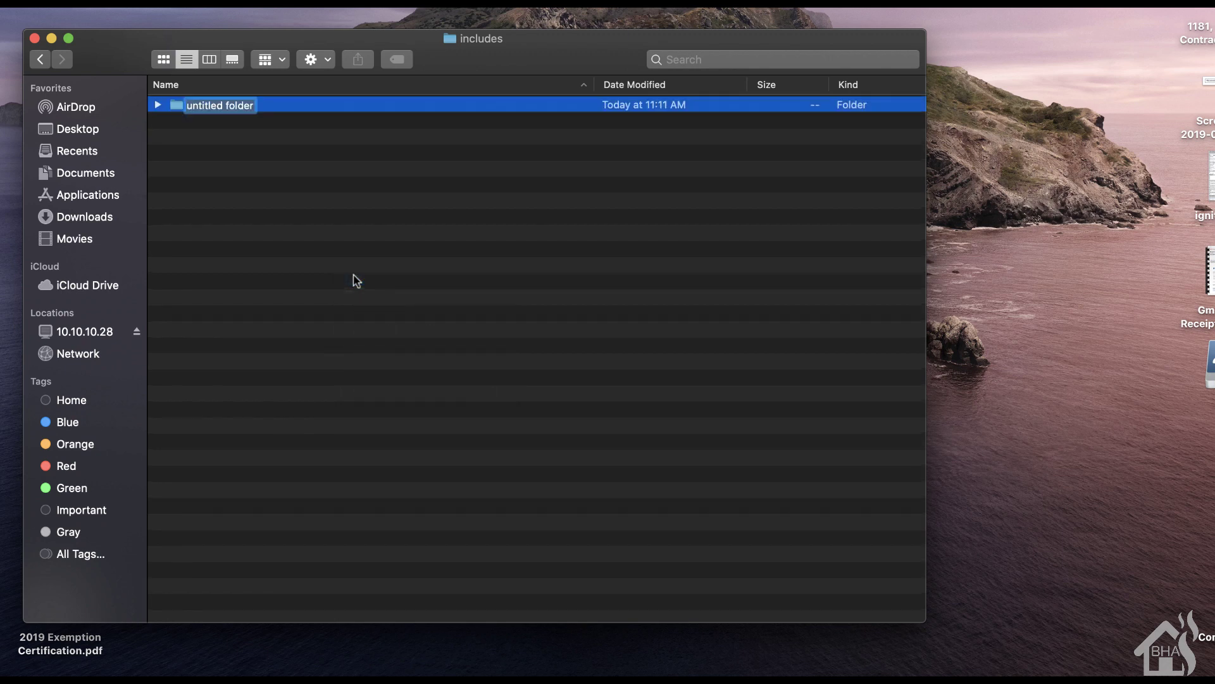
pyautogui.write('mail')
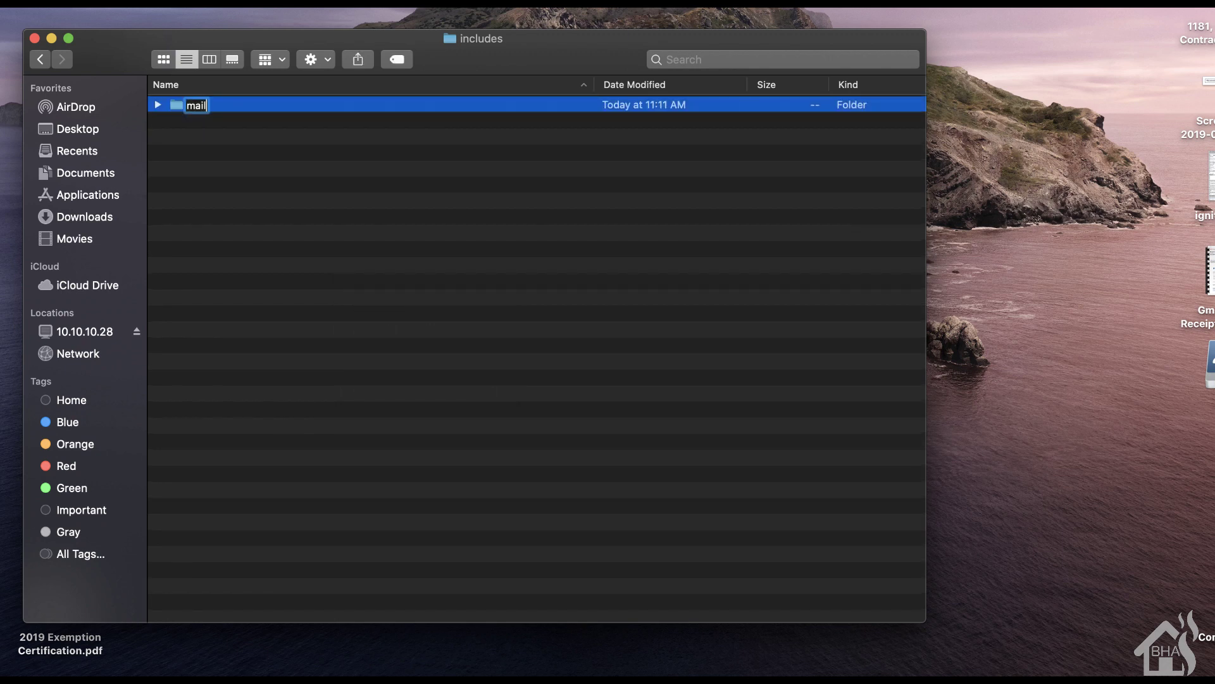
pyautogui.press('Return')
pyautogui.doubleClick(179, 107)
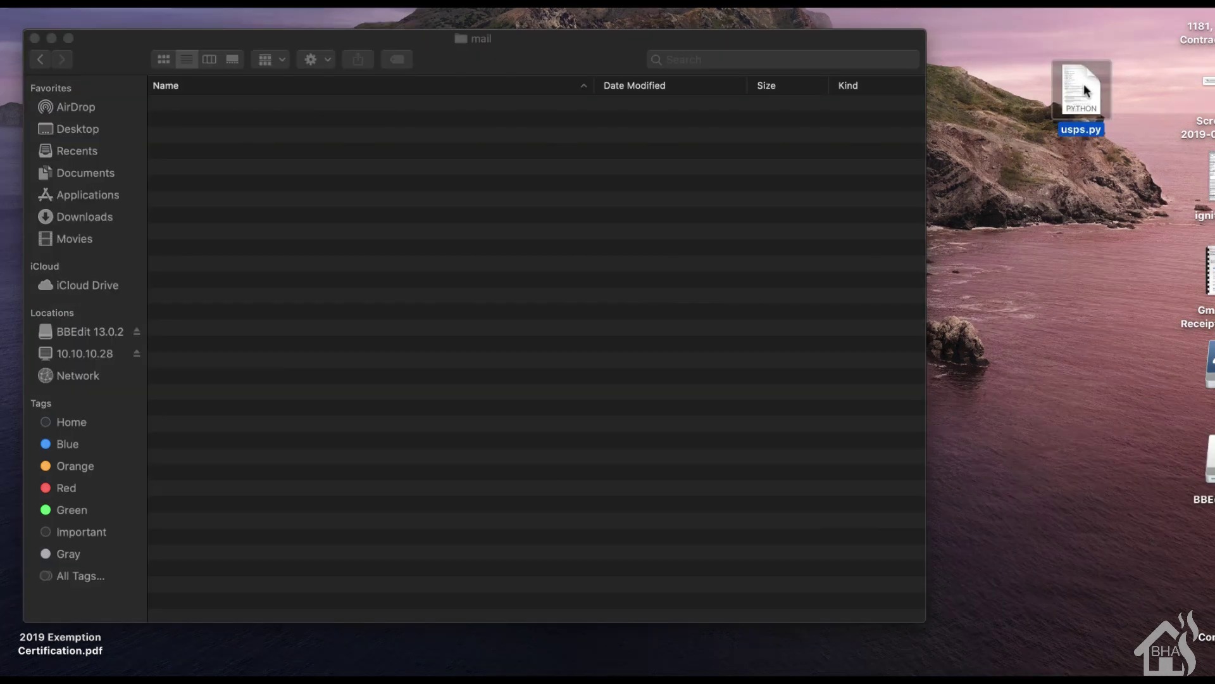
pyautogui.moveTo(1081, 92); pyautogui.dragTo(496, 214)
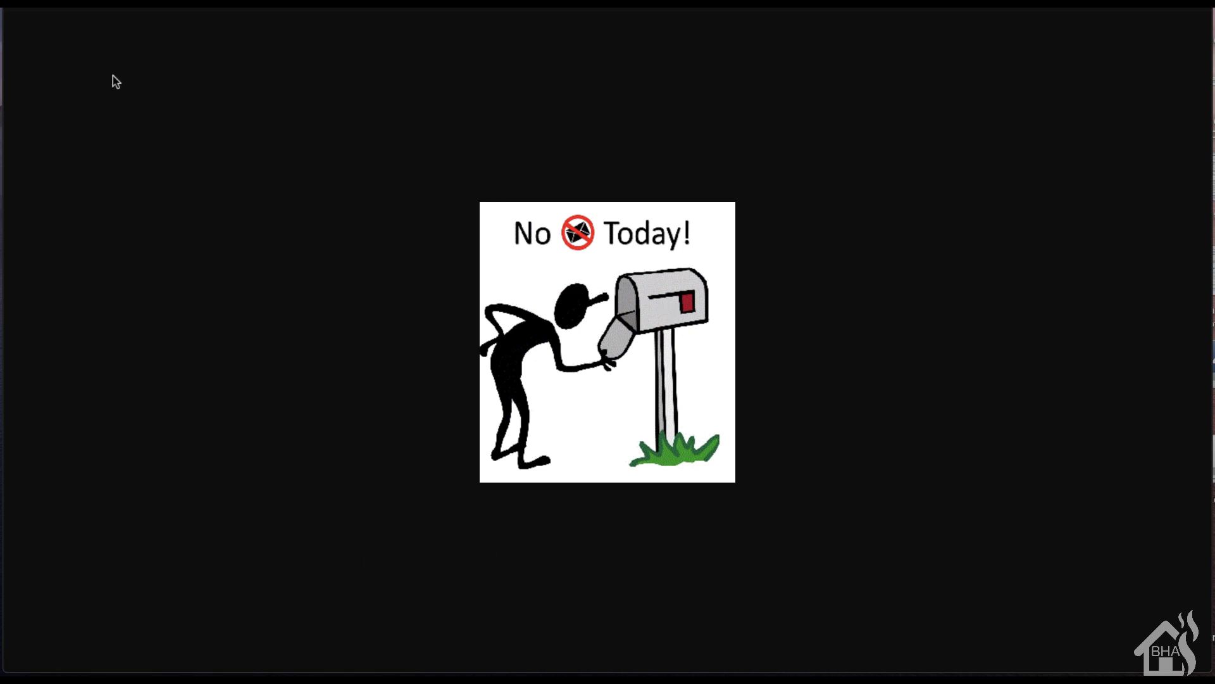
# Download the blog's no-mail image link, saving it as nomails.gif.
pyautogui.hotkey('alt', 'Left')
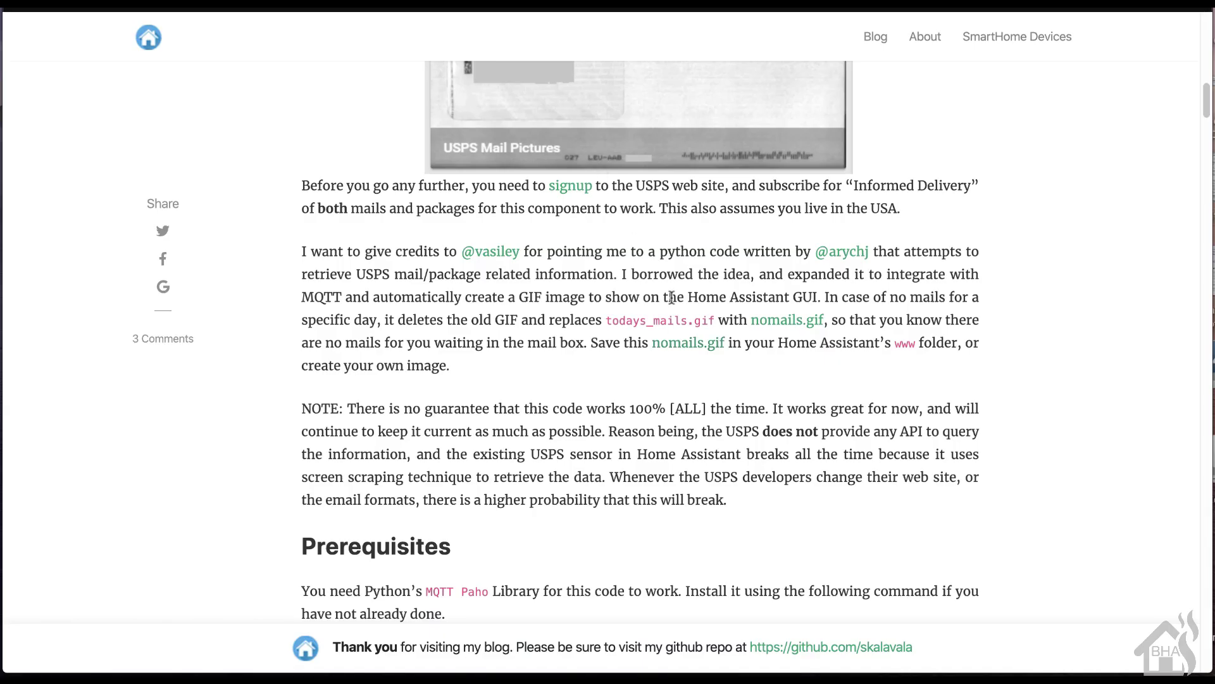
pyautogui.rightClick(696, 342)
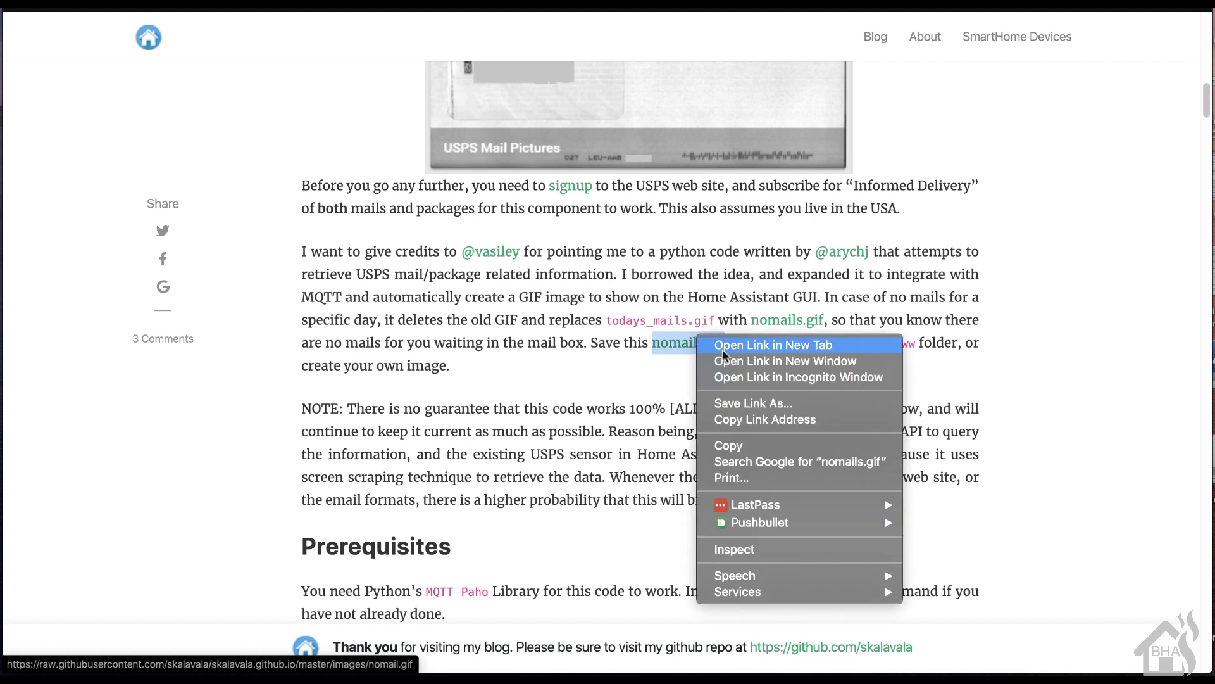
pyautogui.click(733, 397)
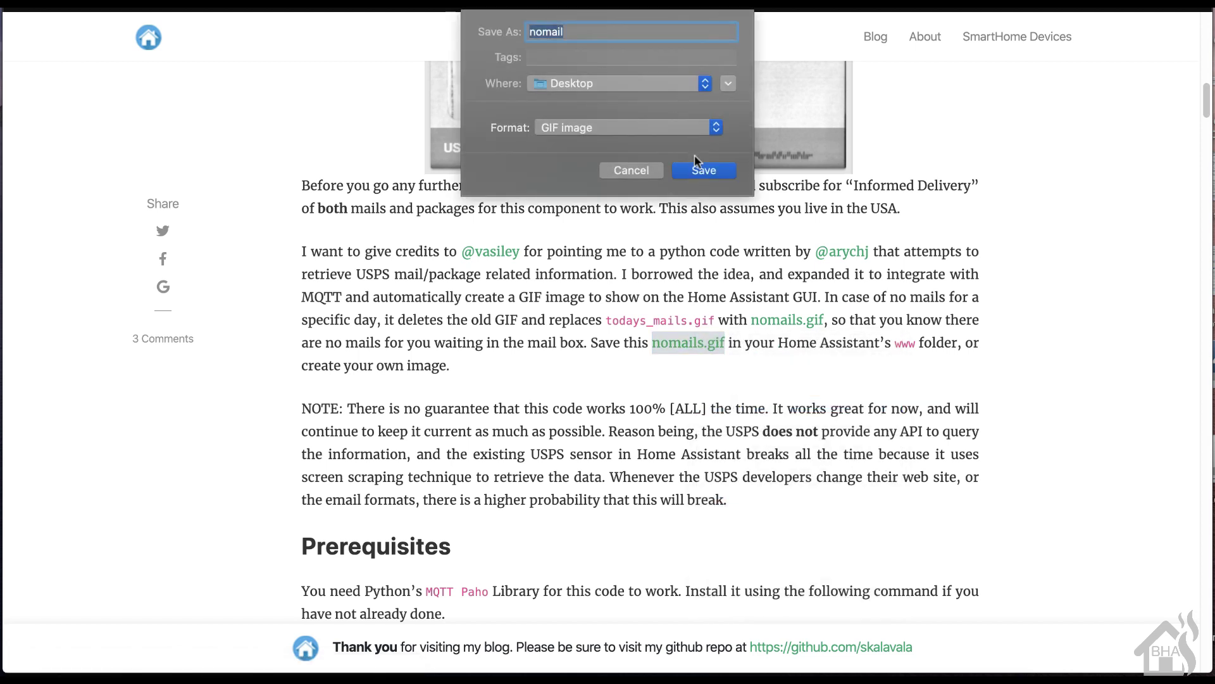
pyautogui.click(659, 29)
pyautogui.write('s.gif')
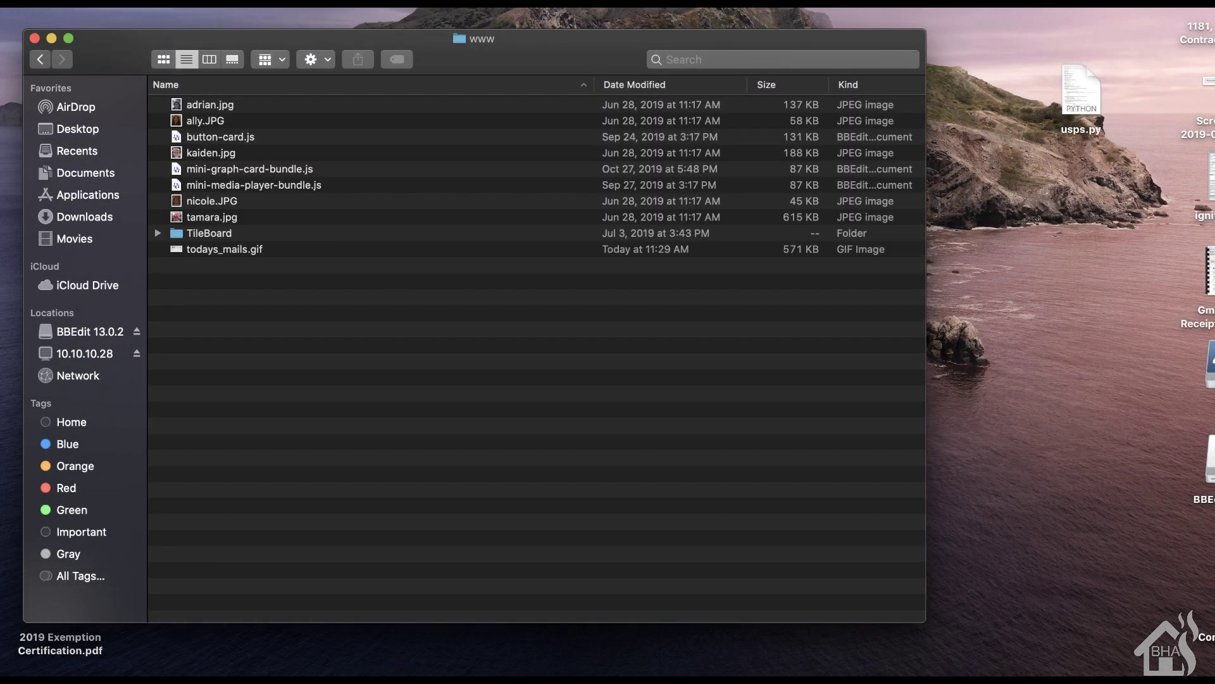
# Copy nomails.gif from the Desktop into the www folder.
pyautogui.moveTo(184, 603); pyautogui.dragTo(483, 438)
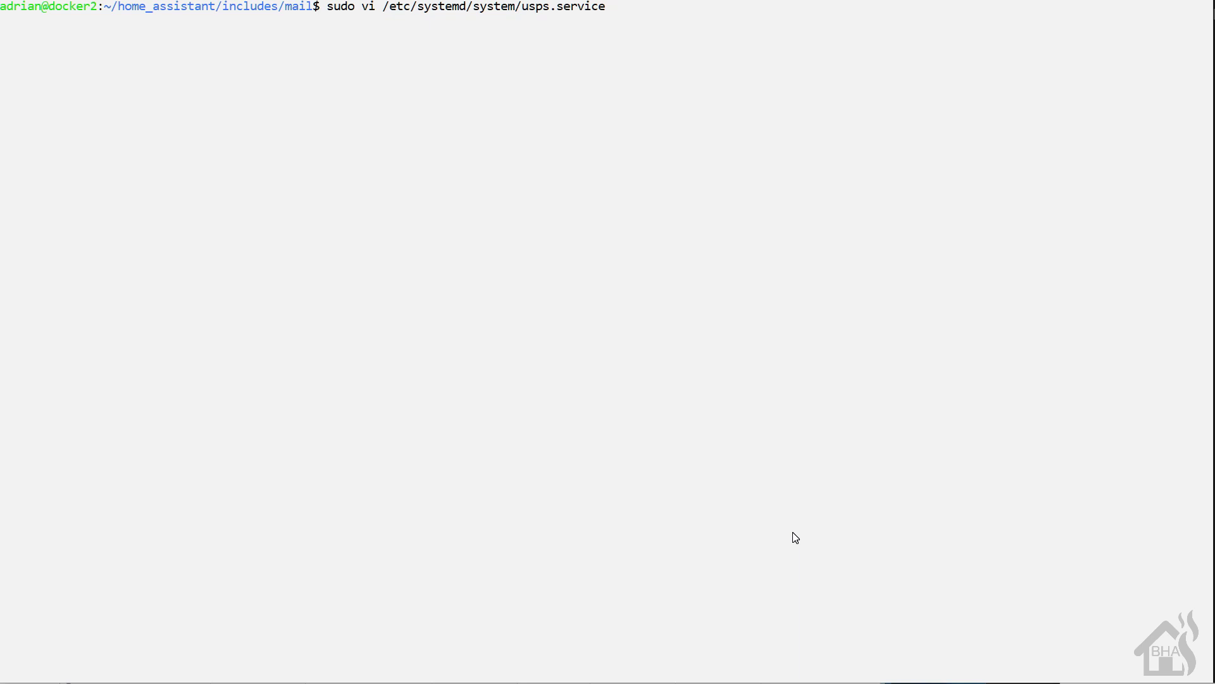
# Write the [Unit] section: Description=USPS Mail Retriever, After and Requires network.target.
pyautogui.press('Return')
pyautogui.write('i[Unit')
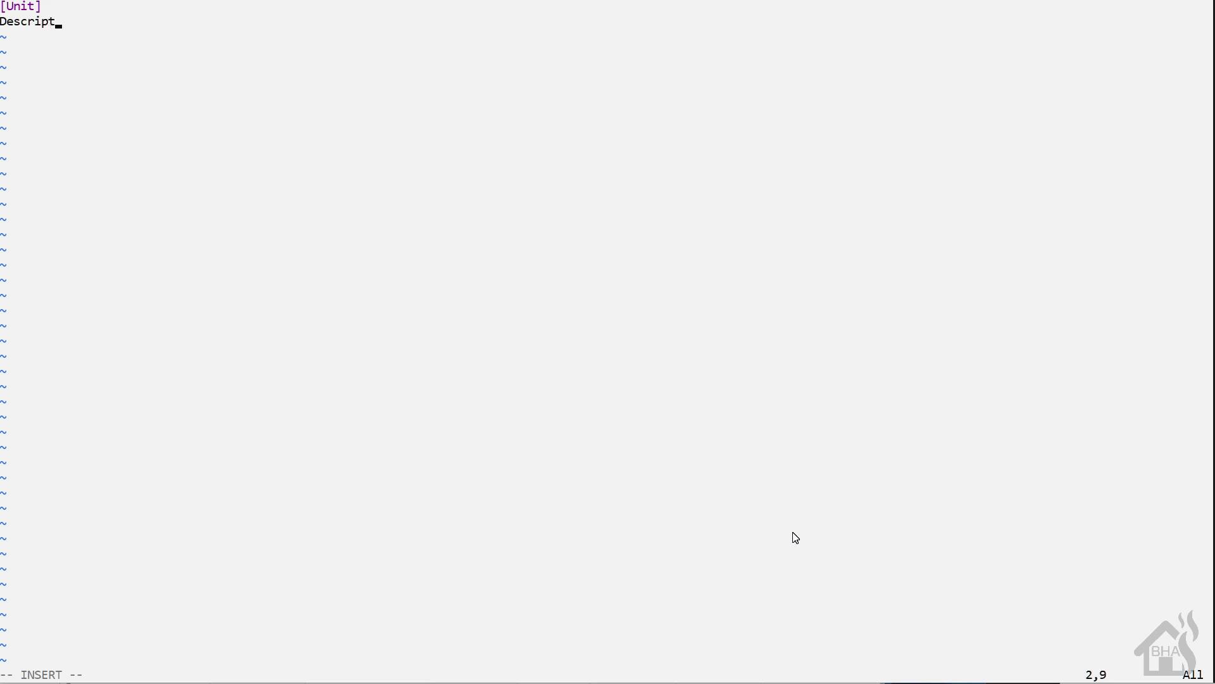
pyautogui.write('ion=USPS')
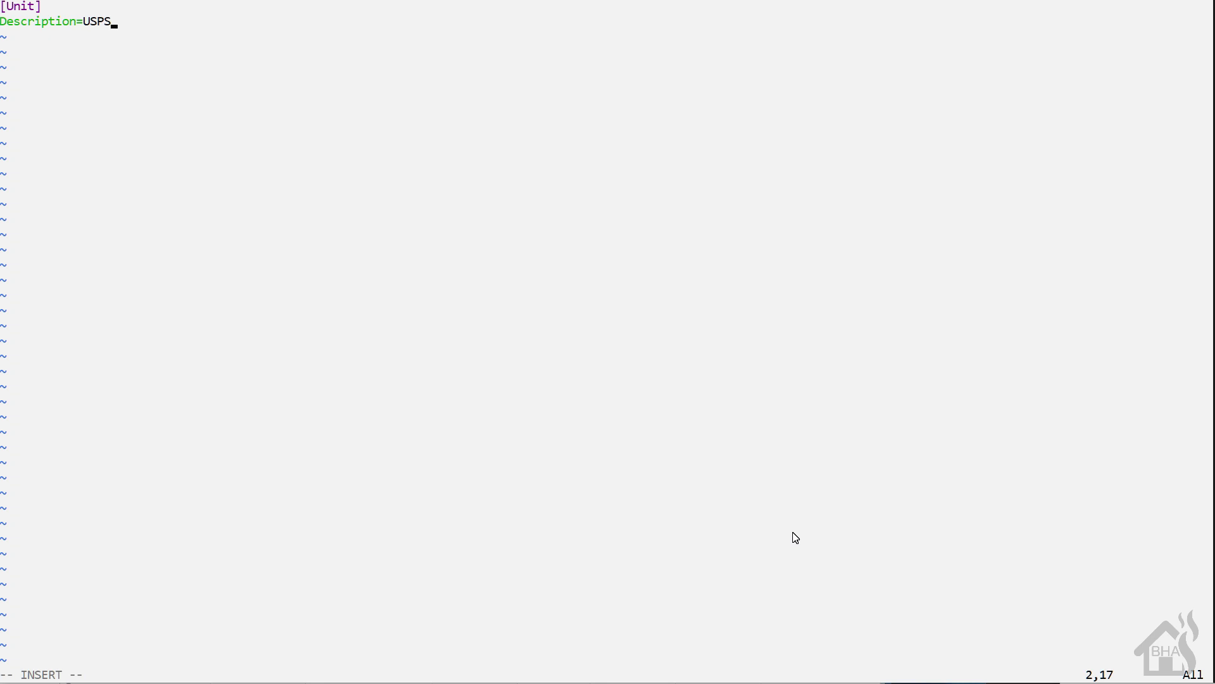
pyautogui.write(' Mail Retriever')
pyautogui.press('Return')
pyautogui.write('After=')
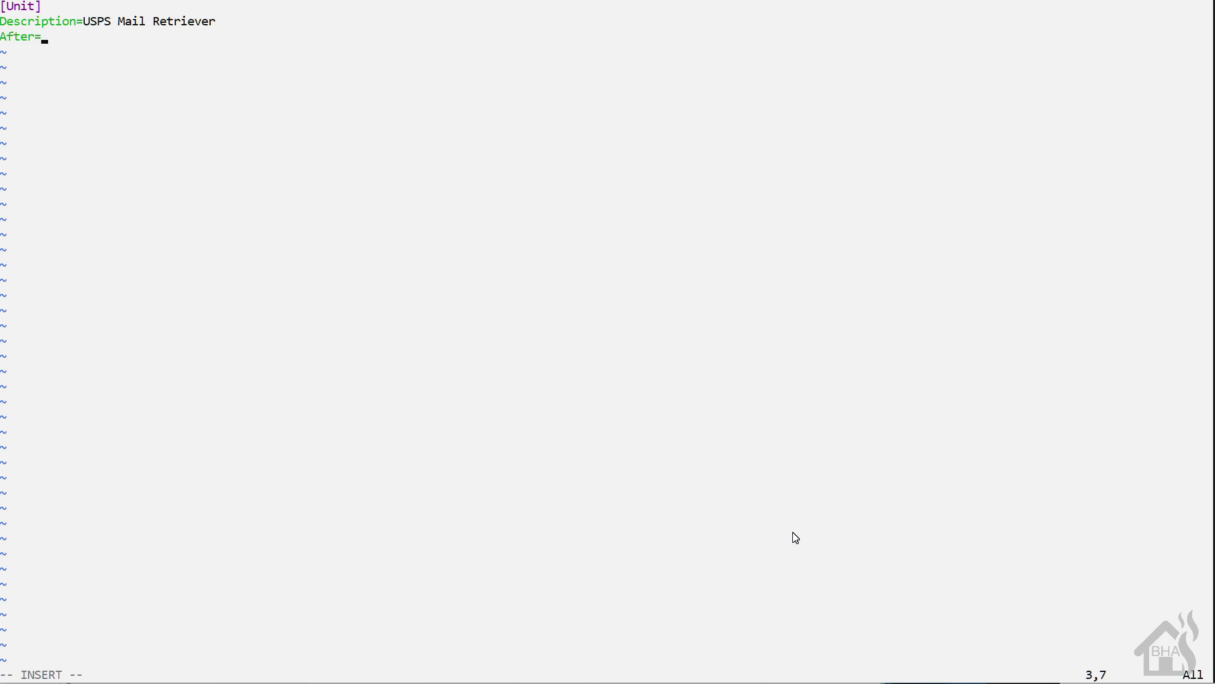
pyautogui.write('network.target')
pyautogui.press('Return')
pyautogui.write('Requires=network')
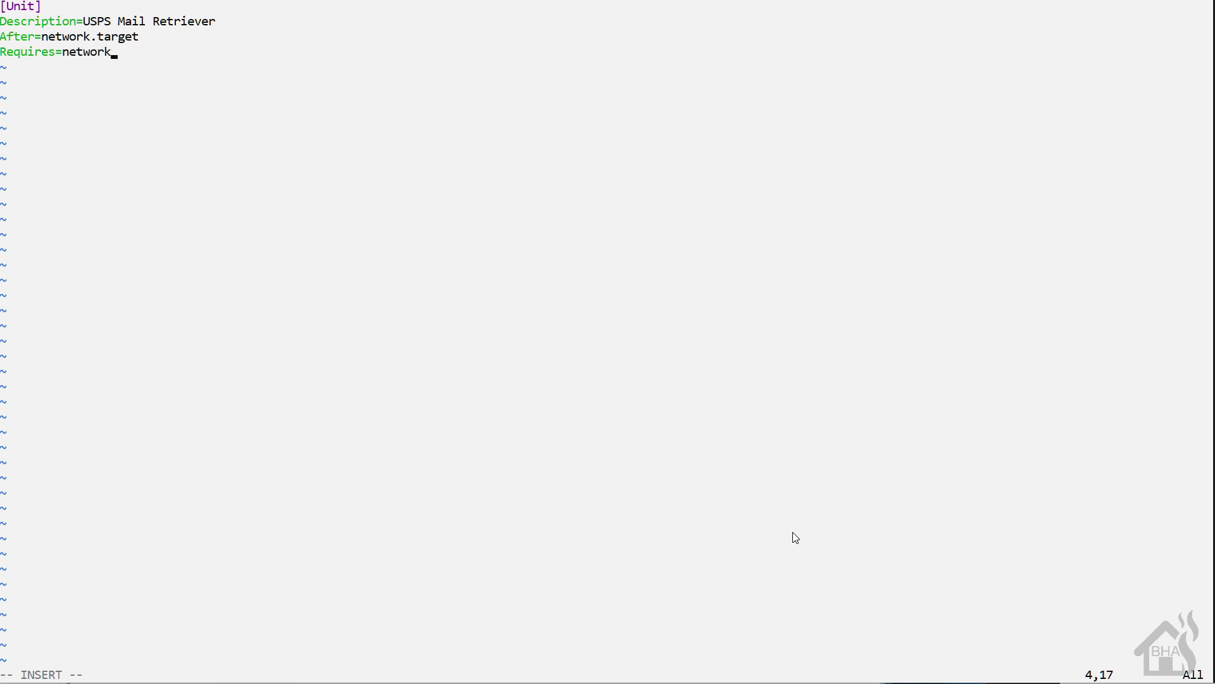
pyautogui.write('.target')
# Add a [Service] section running python3 on includes/mail/usps.py, Restart=on-failure, RestartSec=5.
pyautogui.press('Return')
pyautogui.press('Return')
pyautogui.write('[Service]')
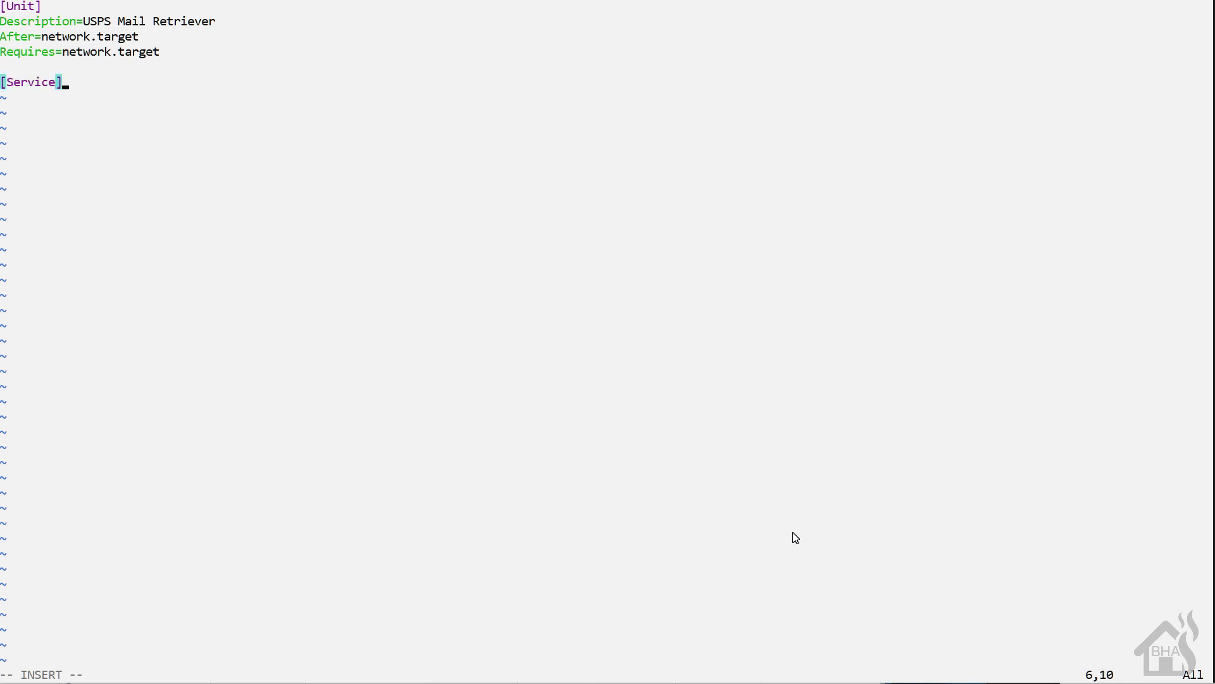
pyautogui.press('Return')
pyautogui.write('ExecStart=/usr/')
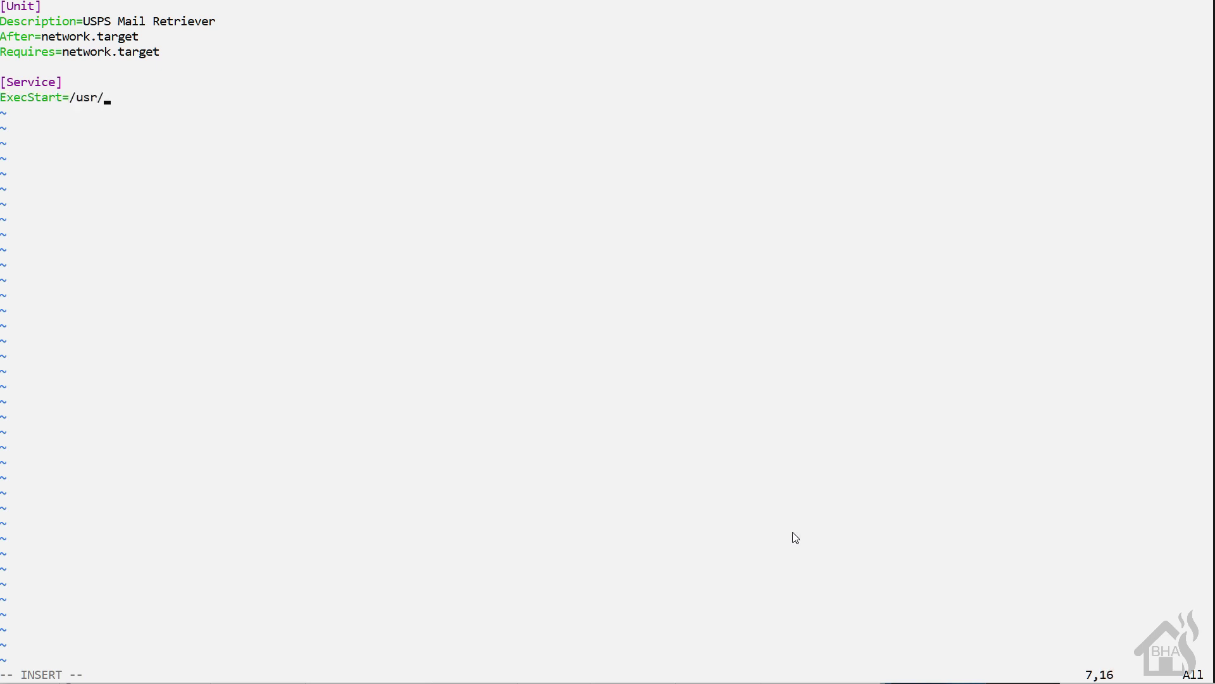
pyautogui.write('bin/python3 /home/')
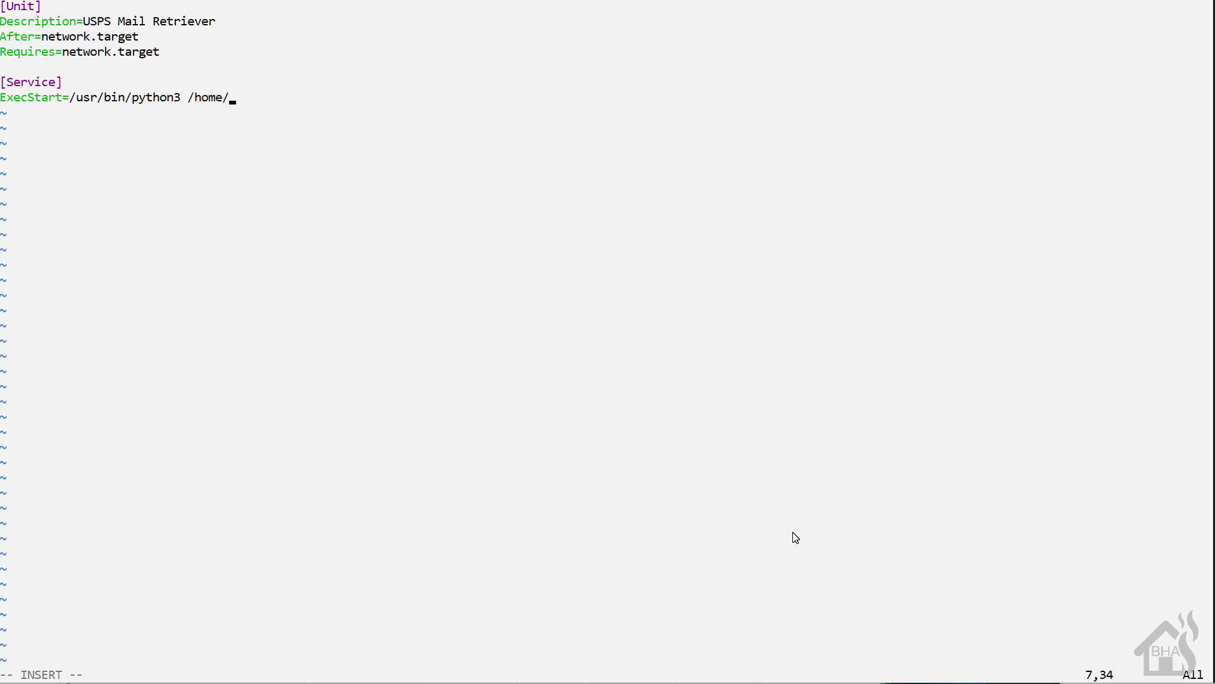
pyautogui.write('adrian/home_assistant/in')
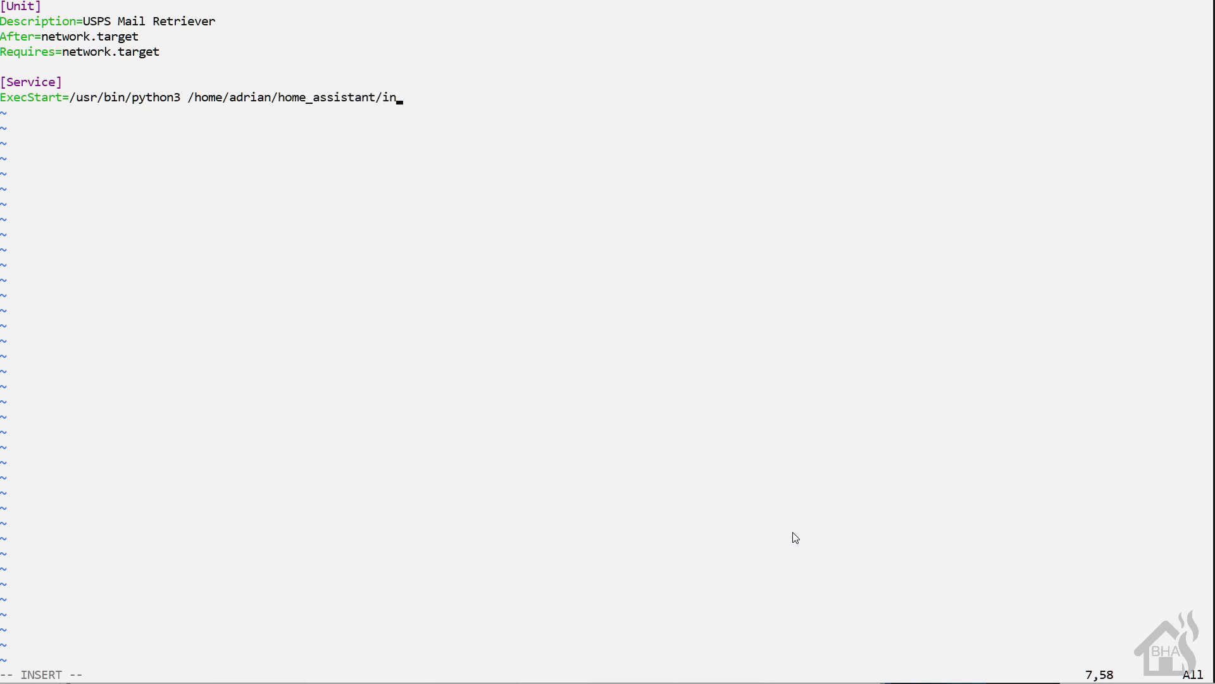
pyautogui.write('cludes/mail/usps.py')
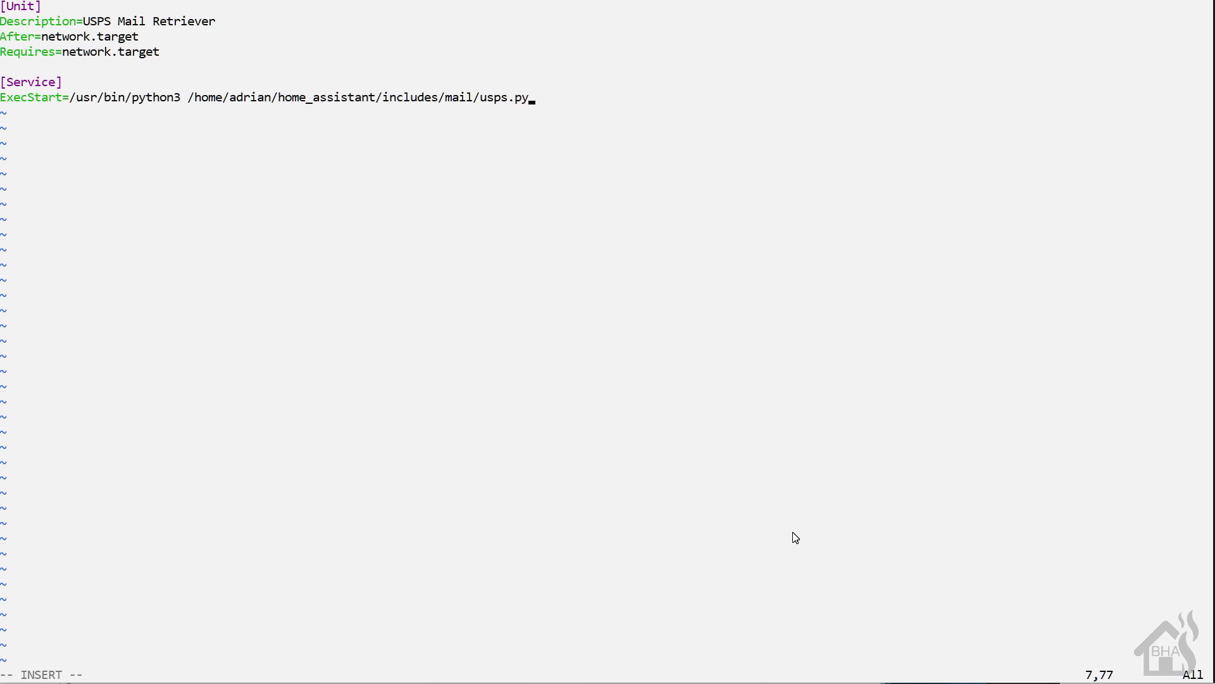
pyautogui.press('Return')
pyautogui.write('Restart=on-failure')
pyautogui.press('Return')
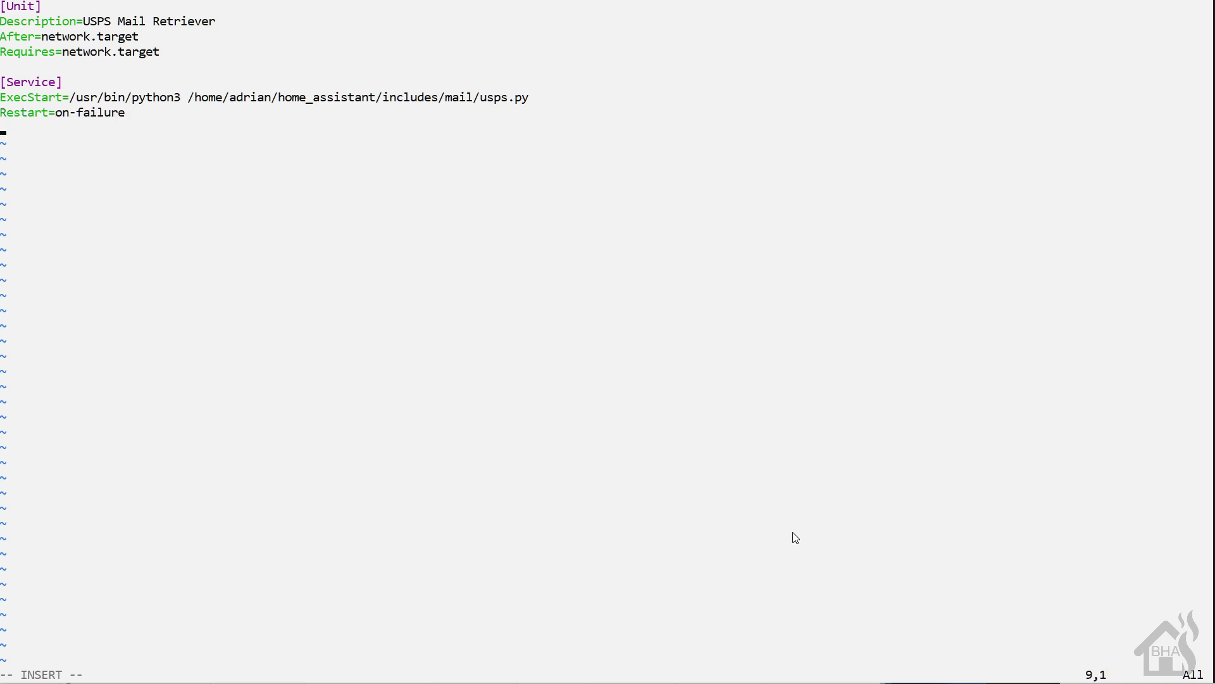
pyautogui.write('RestartSec=5')
# Add the [Install] section with WantedBy=multi-user.target and leave insert mode.
pyautogui.press('Return')
pyautogui.press('Return')
pyautogui.write('[Install')
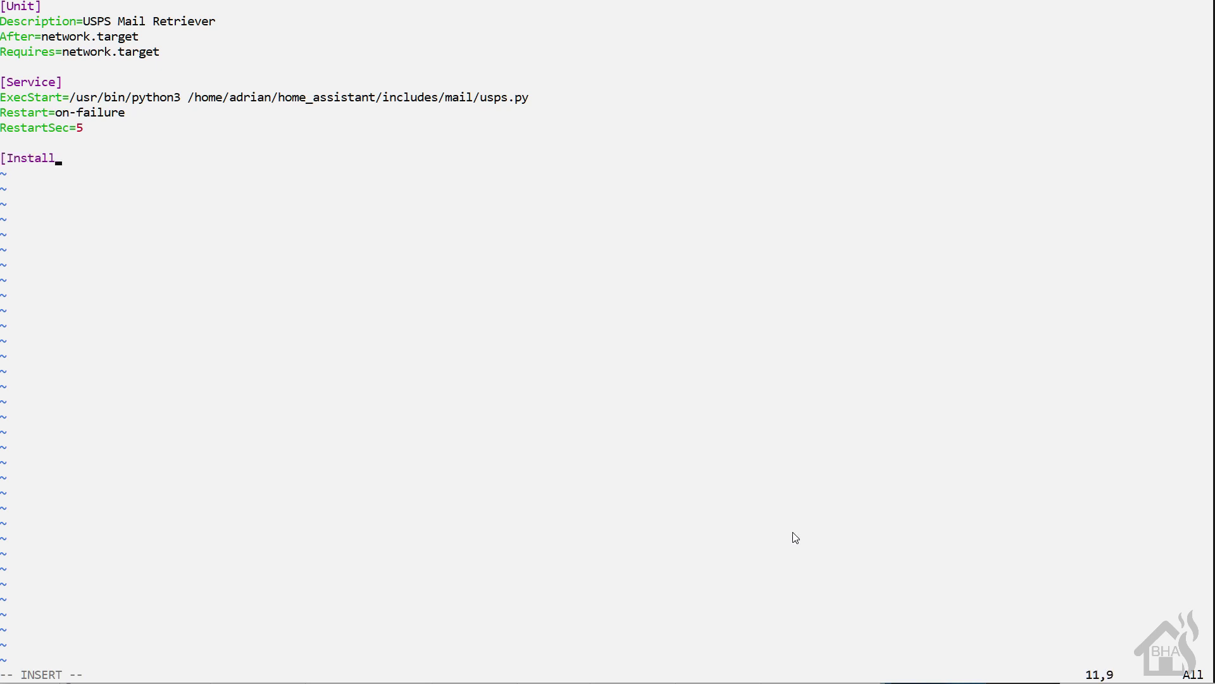
pyautogui.write(']')
pyautogui.press('Return')
pyautogui.write('WantedBy=multi-user.target')
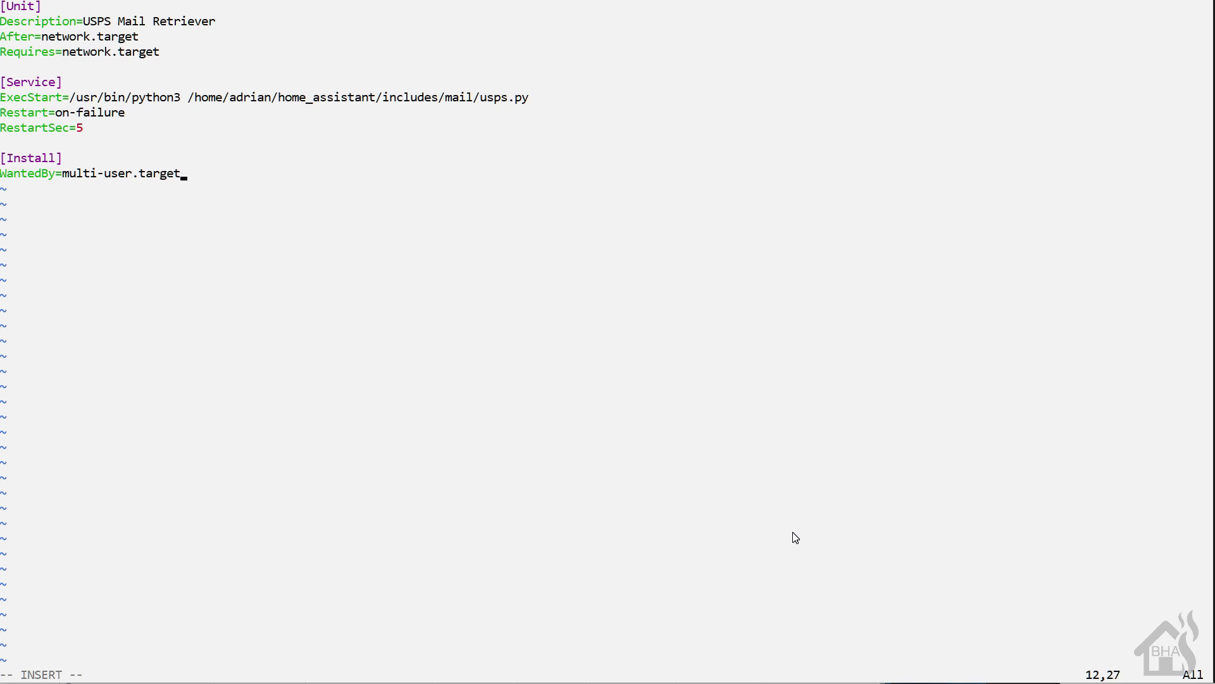
pyautogui.press('Escape')
# Save the unit file with :wq and run systemctl daemon-reload.
pyautogui.write(':wq!')
pyautogui.press('Return')
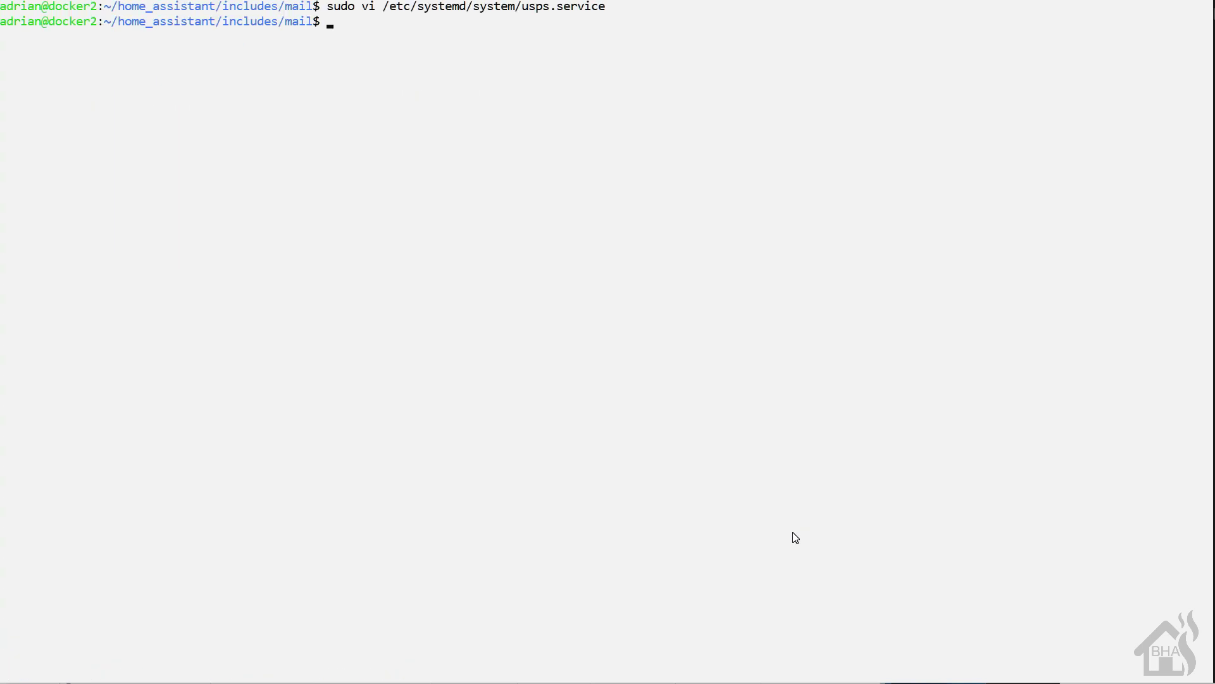
pyautogui.write('sudo systemctl --system')
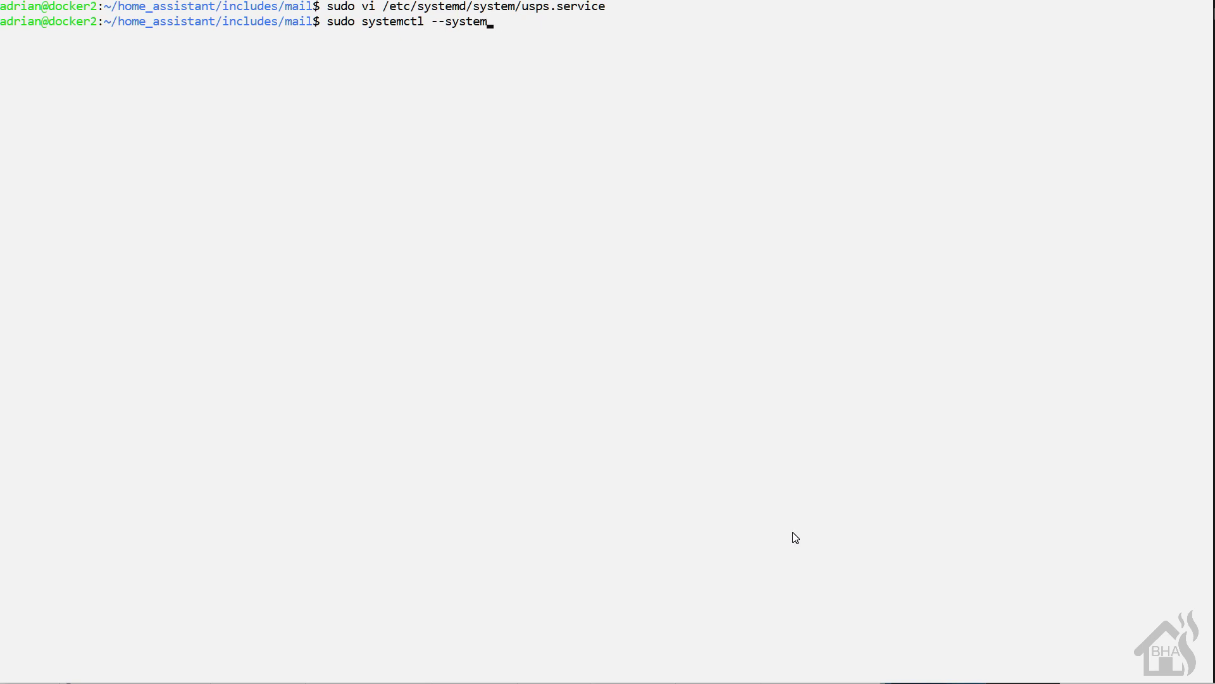
pyautogui.write(' daemon-reload')
pyautogui.press('Return')
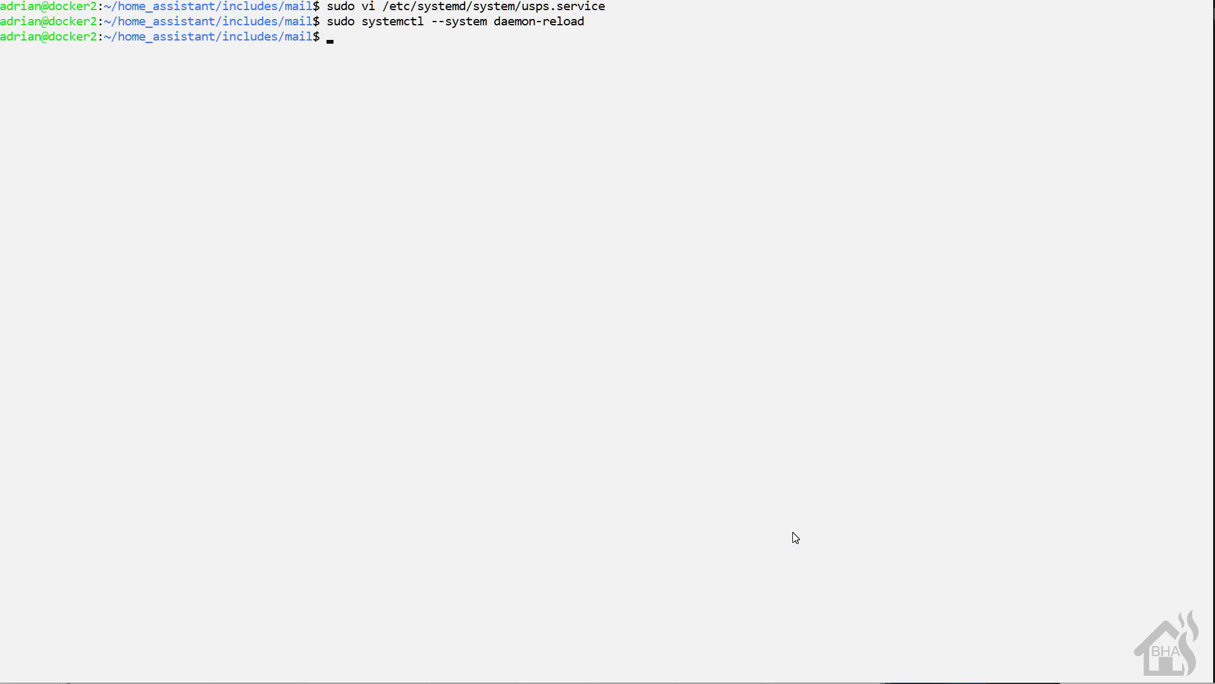
# Enable and start usps.service, then check its status.
pyautogui.write('sudo systemctl enable us')
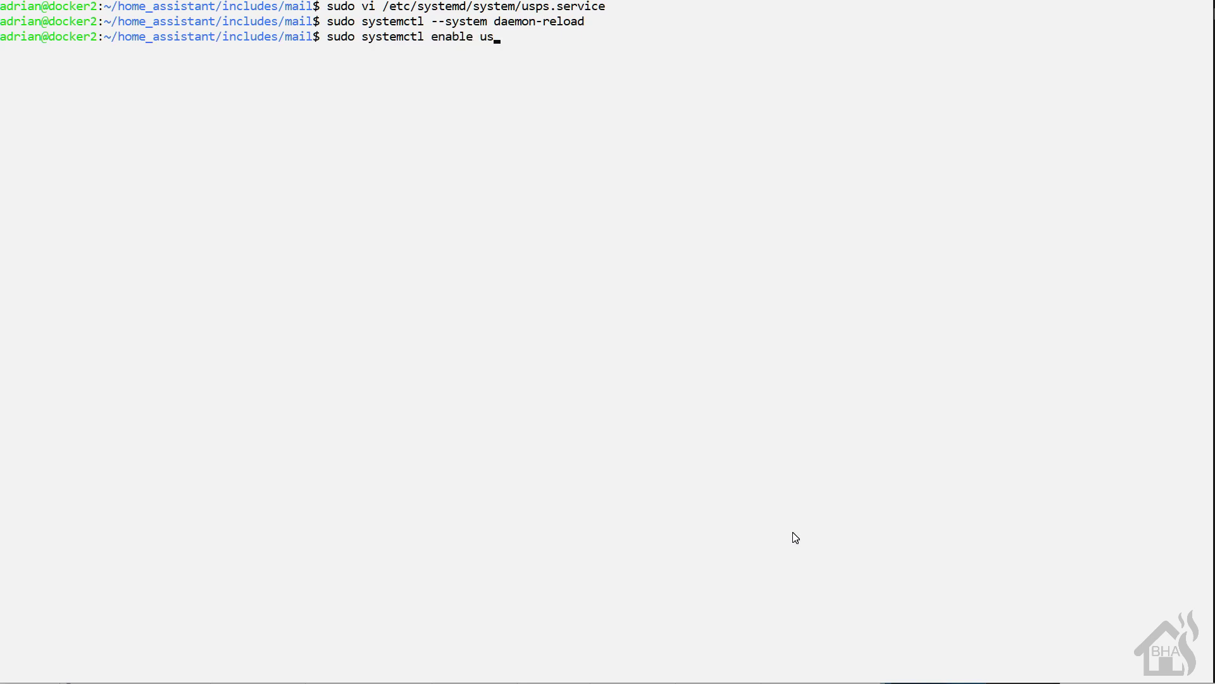
pyautogui.write('ps.service')
pyautogui.press('Return')
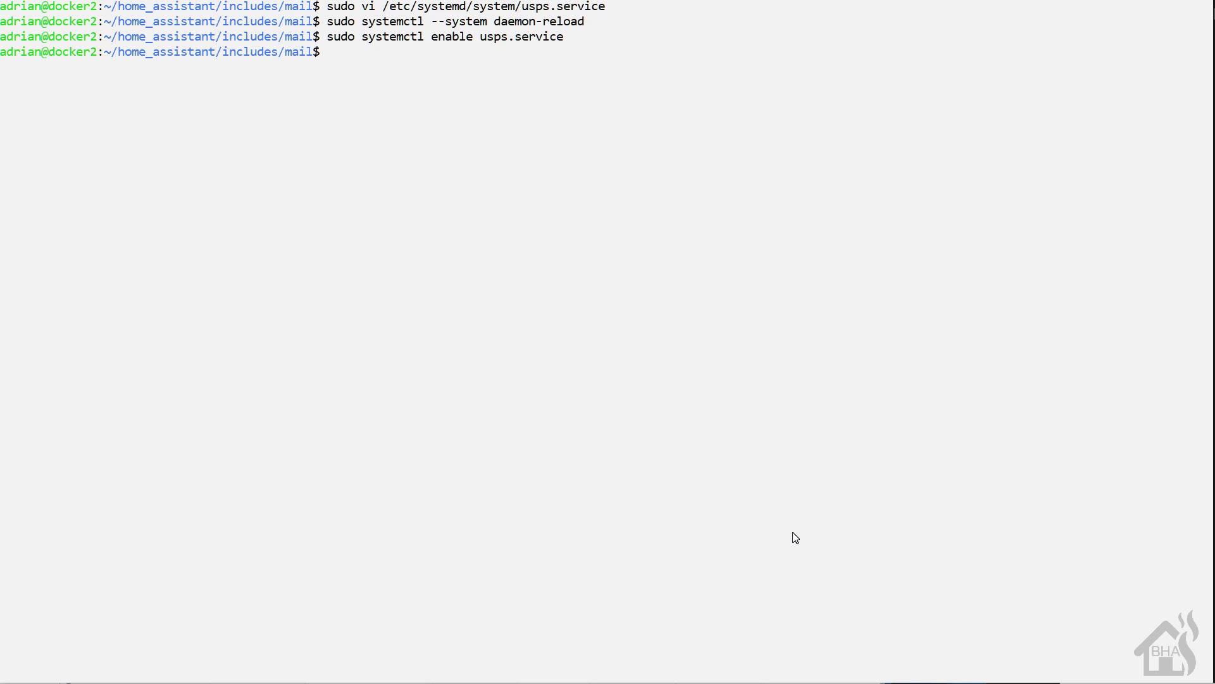
pyautogui.write('sudo systemctl start usp')
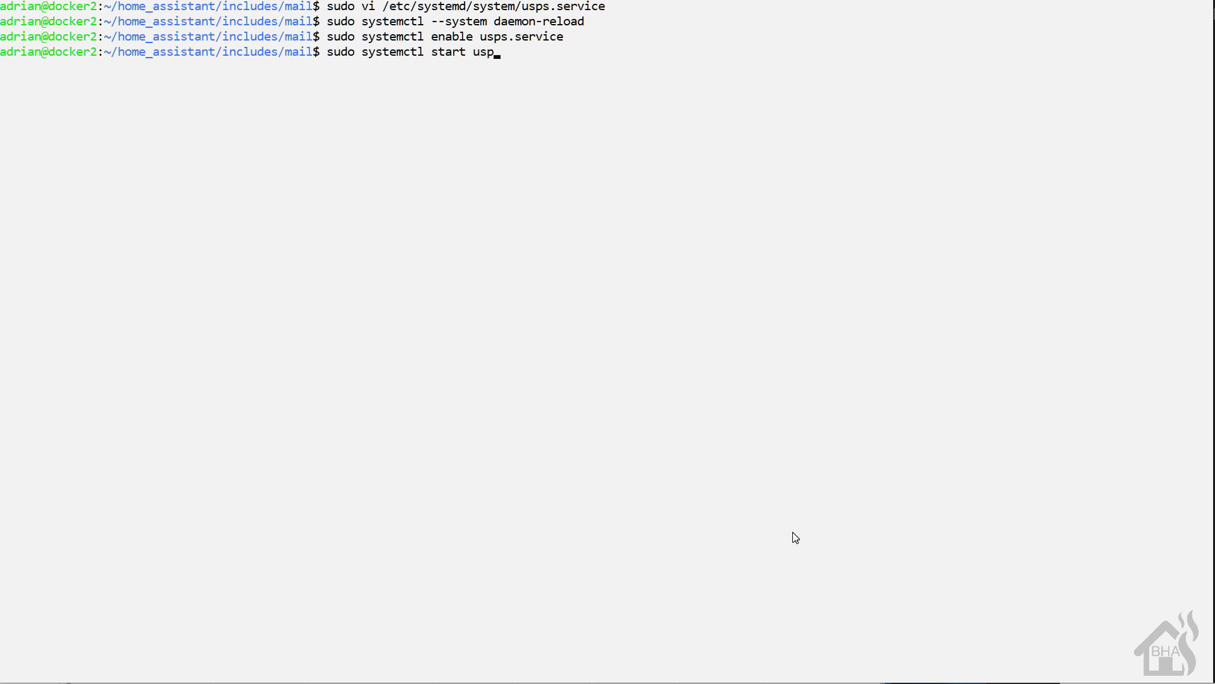
pyautogui.write('s.service')
pyautogui.press('Return')
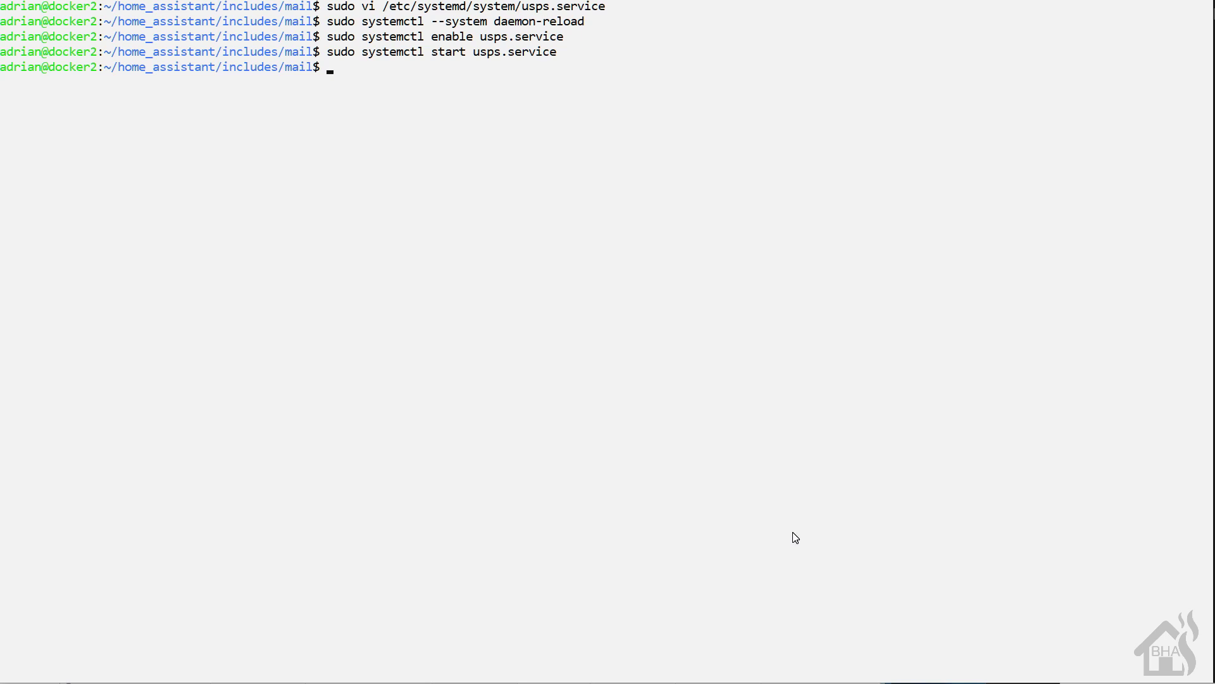
pyautogui.write('sudo systemctl status usps.')
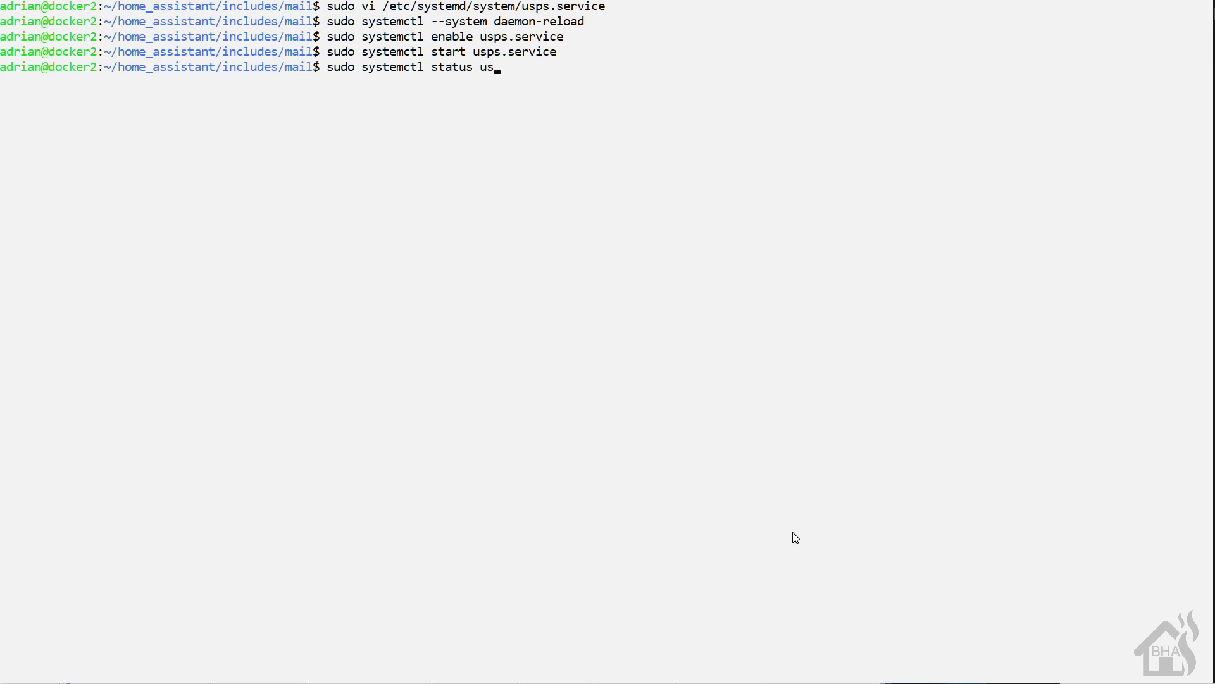
pyautogui.write('service')
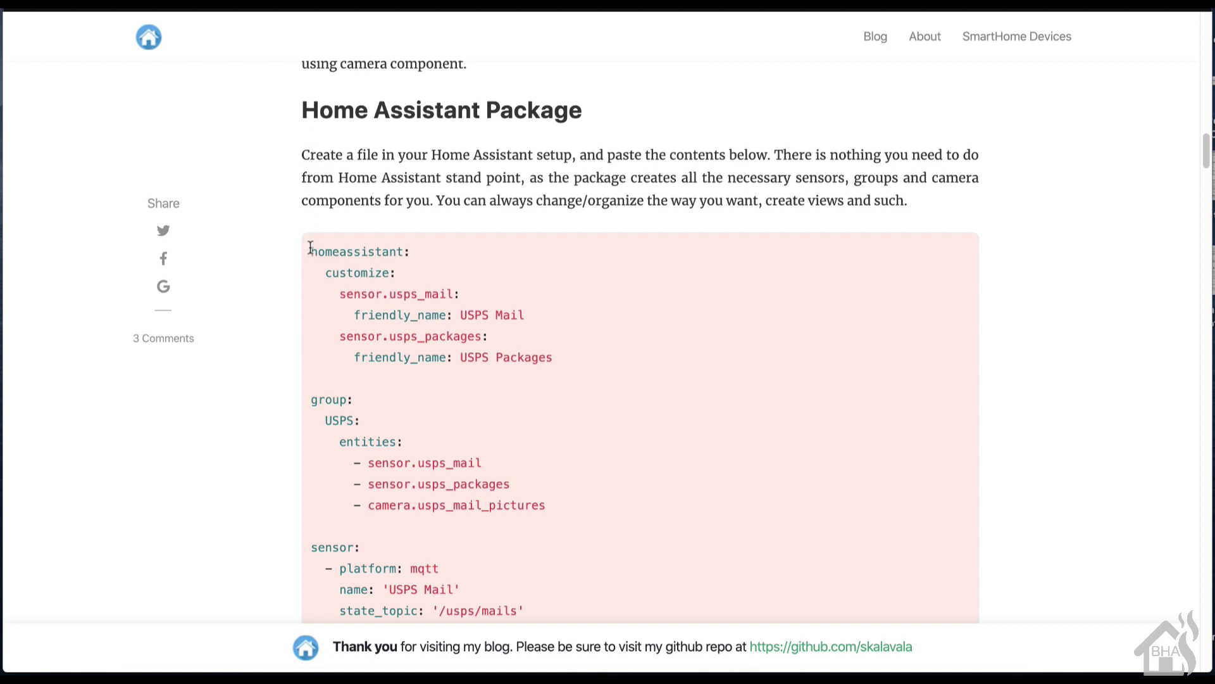
# Select the whole package YAML starting at homeassistant: and copy it.
pyautogui.moveTo(309, 252); pyautogui.dragTo(388, 506)
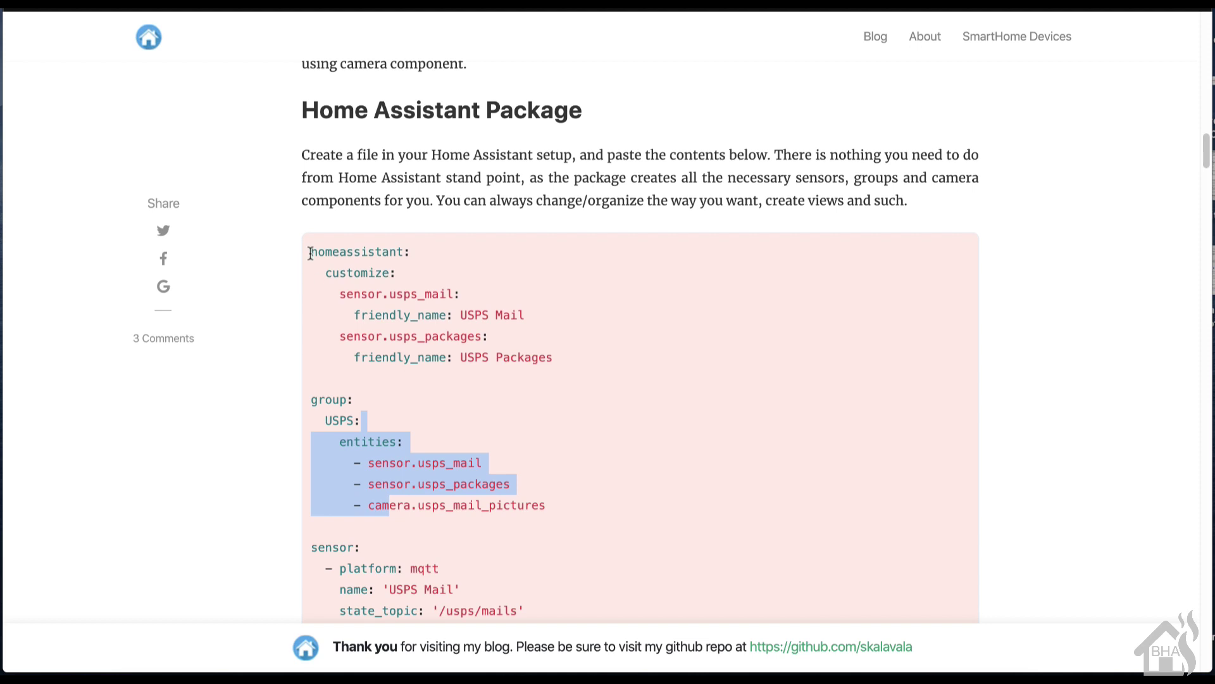
pyautogui.moveTo(311, 251); pyautogui.dragTo(535, 190)
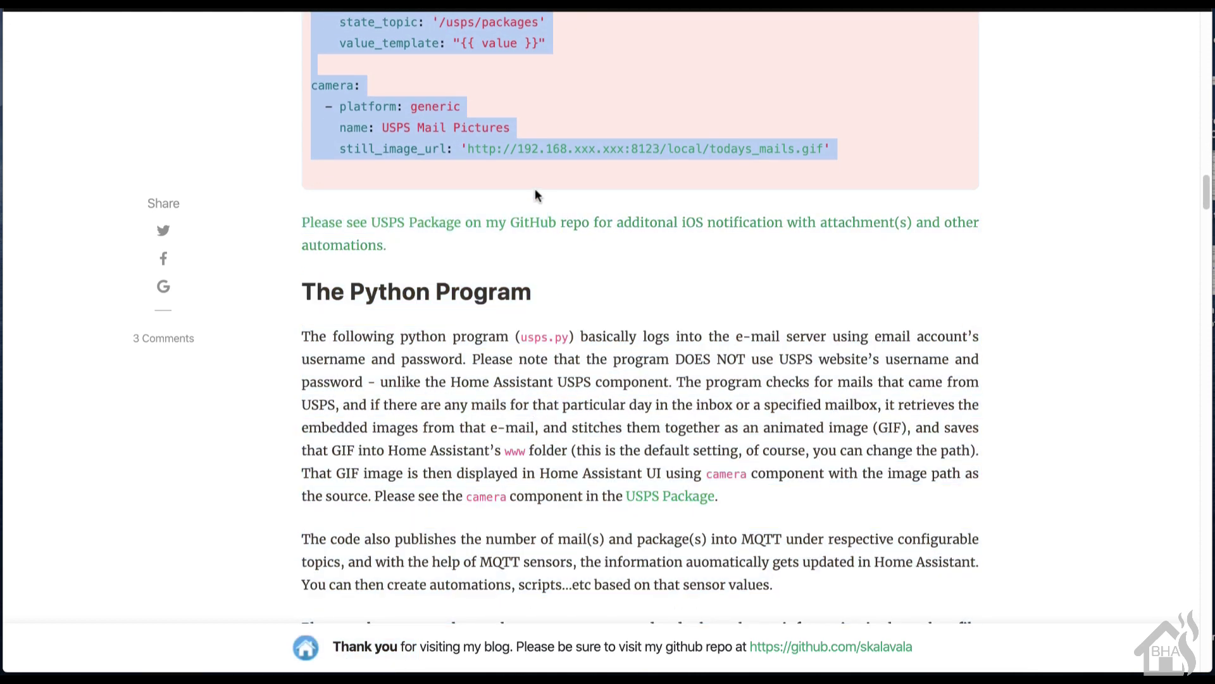
pyautogui.scroll(4, 511, 169)
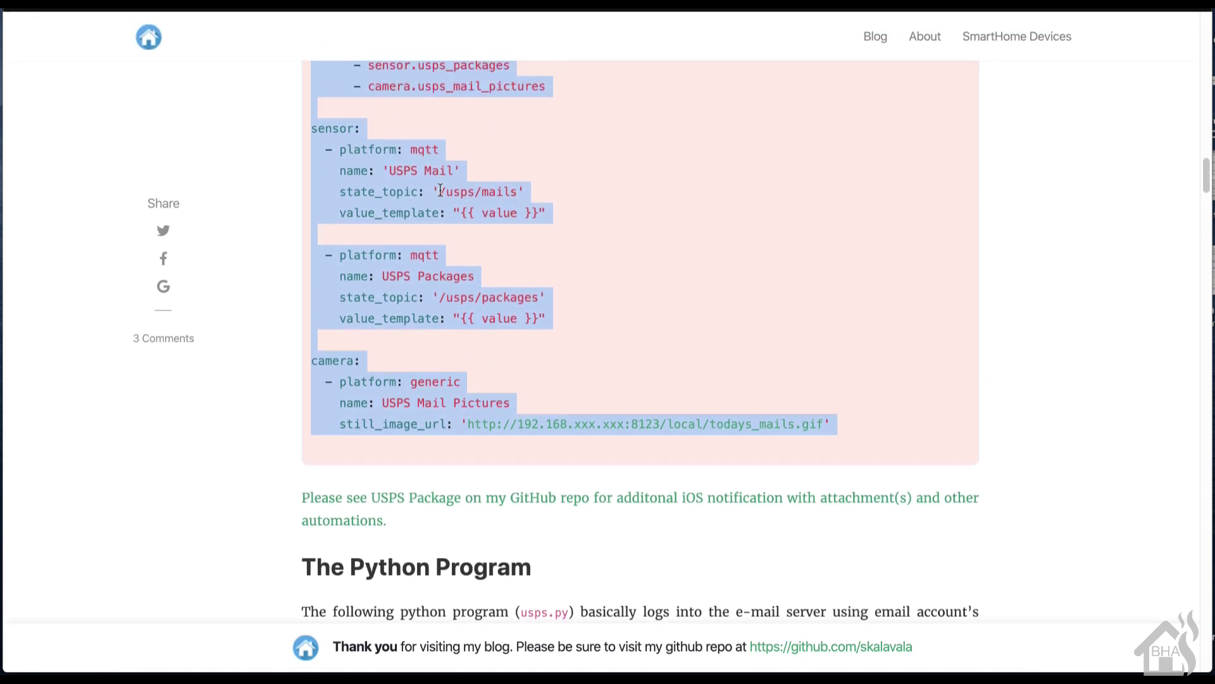
pyautogui.rightClick(439, 188)
pyautogui.click(470, 218)
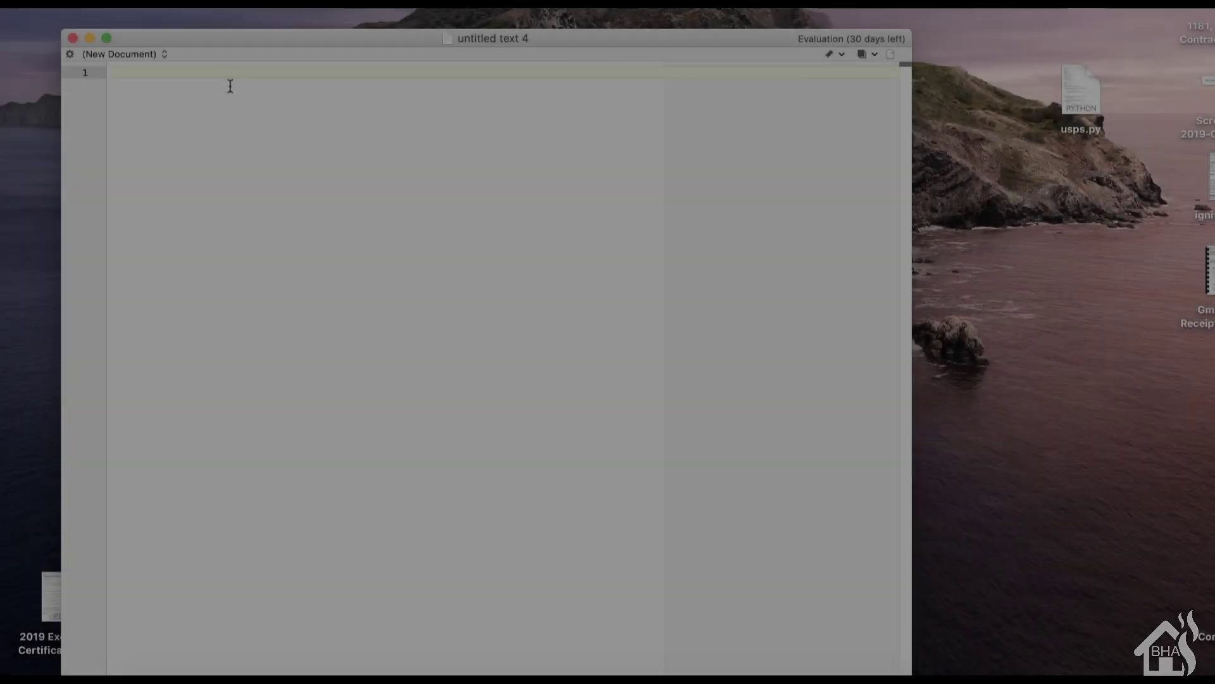
# Paste the package YAML into a new document and change the camera URL's IP to 10.10.10.28.
pyautogui.rightClick(231, 86)
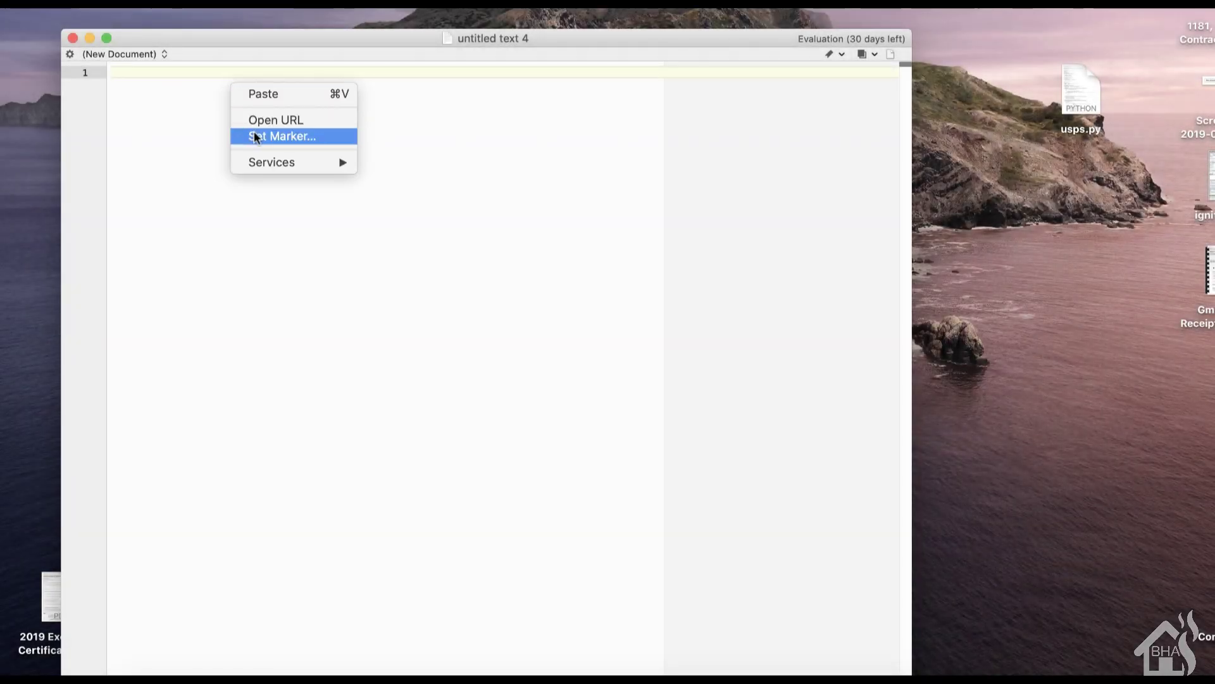
pyautogui.click(257, 97)
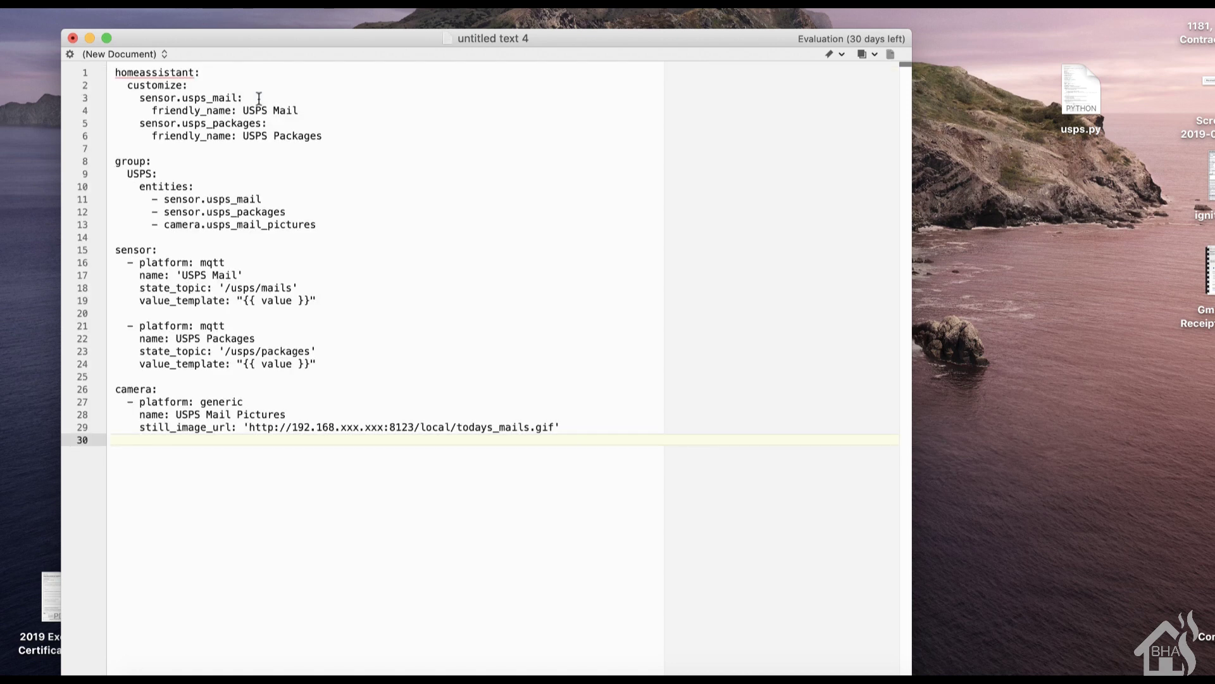
pyautogui.click(388, 428)
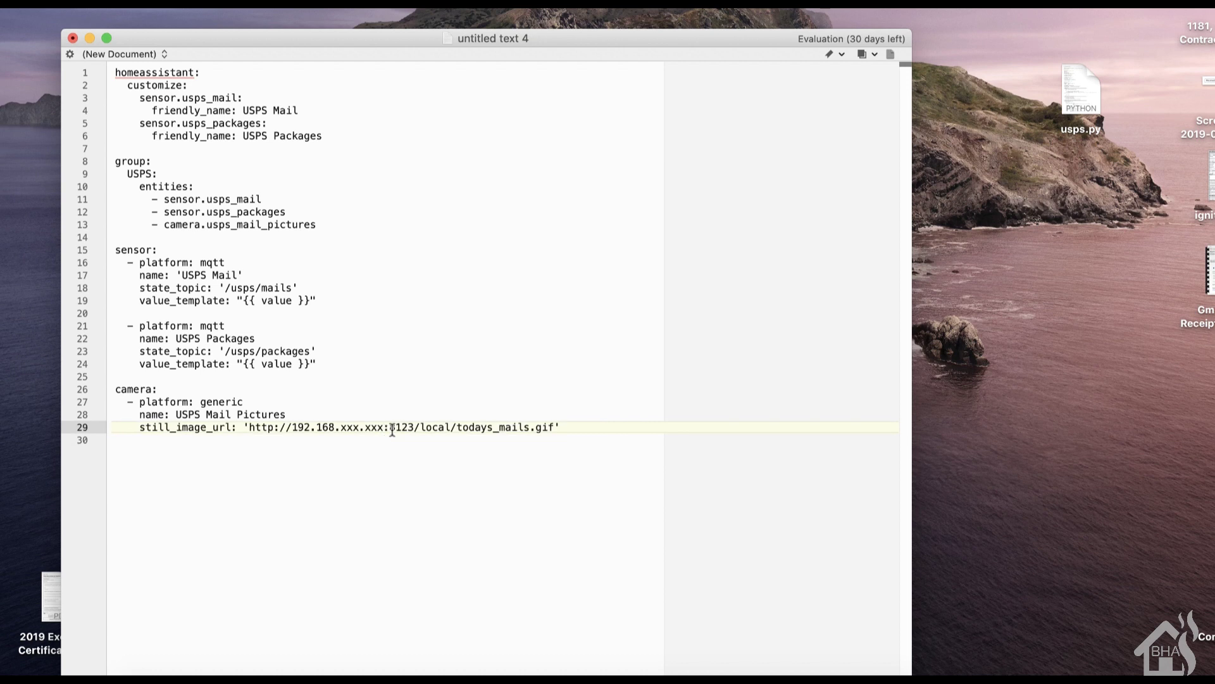
pyautogui.press('BackSpace')
pyautogui.press('BackSpace')
pyautogui.press('BackSpace')
pyautogui.press('BackSpace')
pyautogui.press('BackSpace')
pyautogui.press('BackSpace')
pyautogui.press('BackSpace')
pyautogui.press('BackSpace')
pyautogui.press('BackSpace')
pyautogui.press('BackSpace')
pyautogui.press('BackSpace')
pyautogui.press('BackSpace')
pyautogui.press('BackSpace')
pyautogui.press('BackSpace')
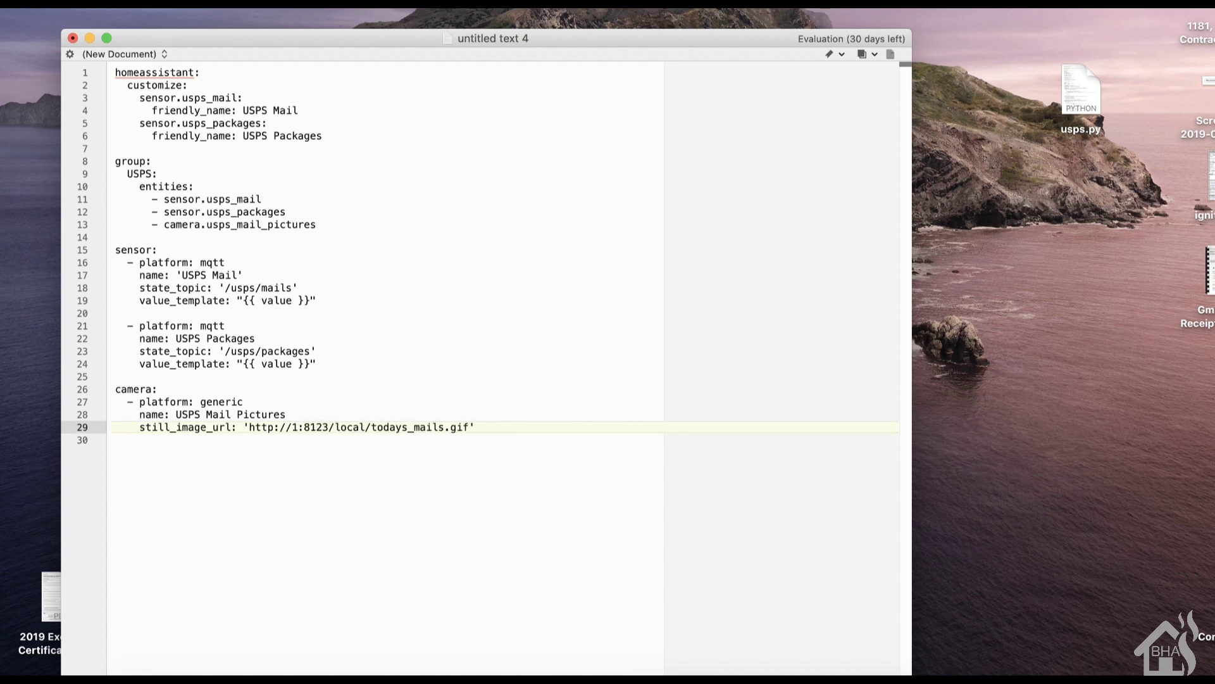
pyautogui.write('0.10.10.28')
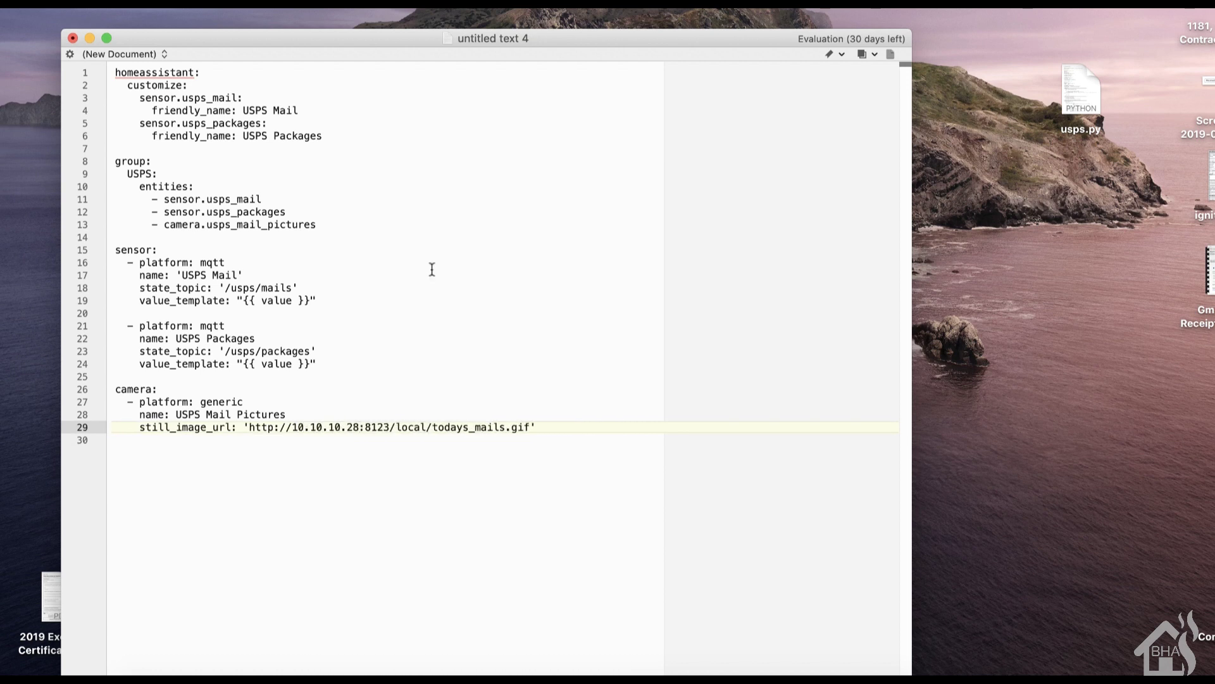
# Save the document to the Desktop as usps.yaml.
pyautogui.click(3, 5)
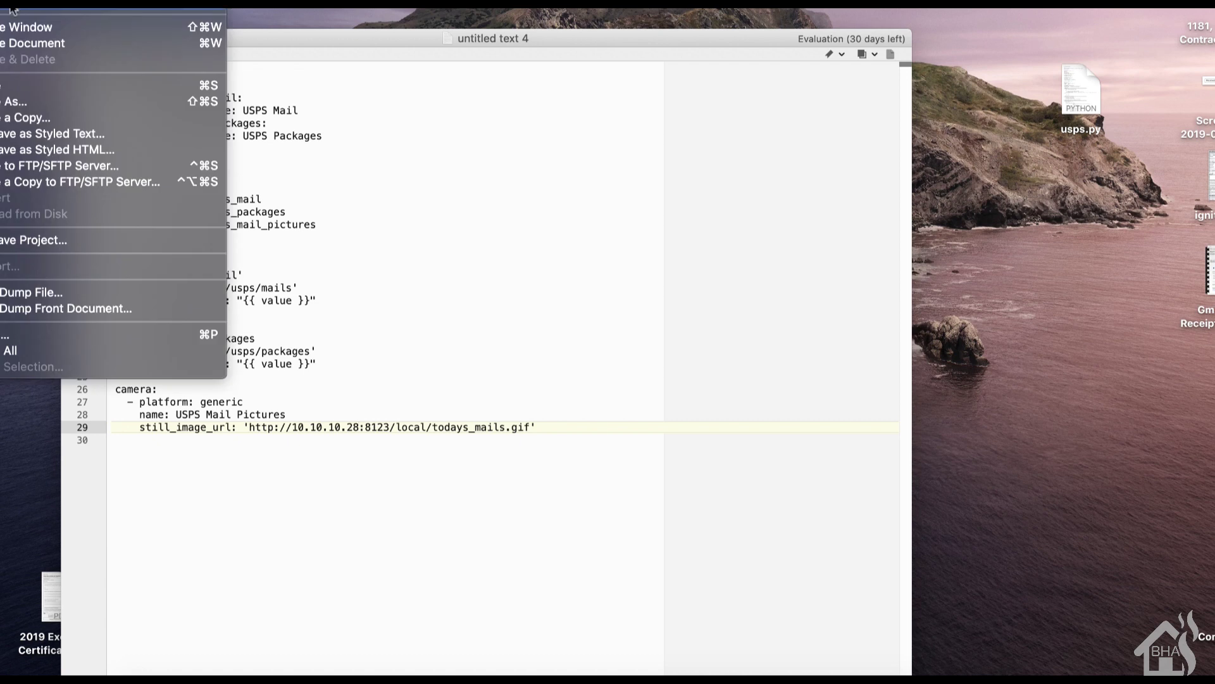
pyautogui.click(2, 87)
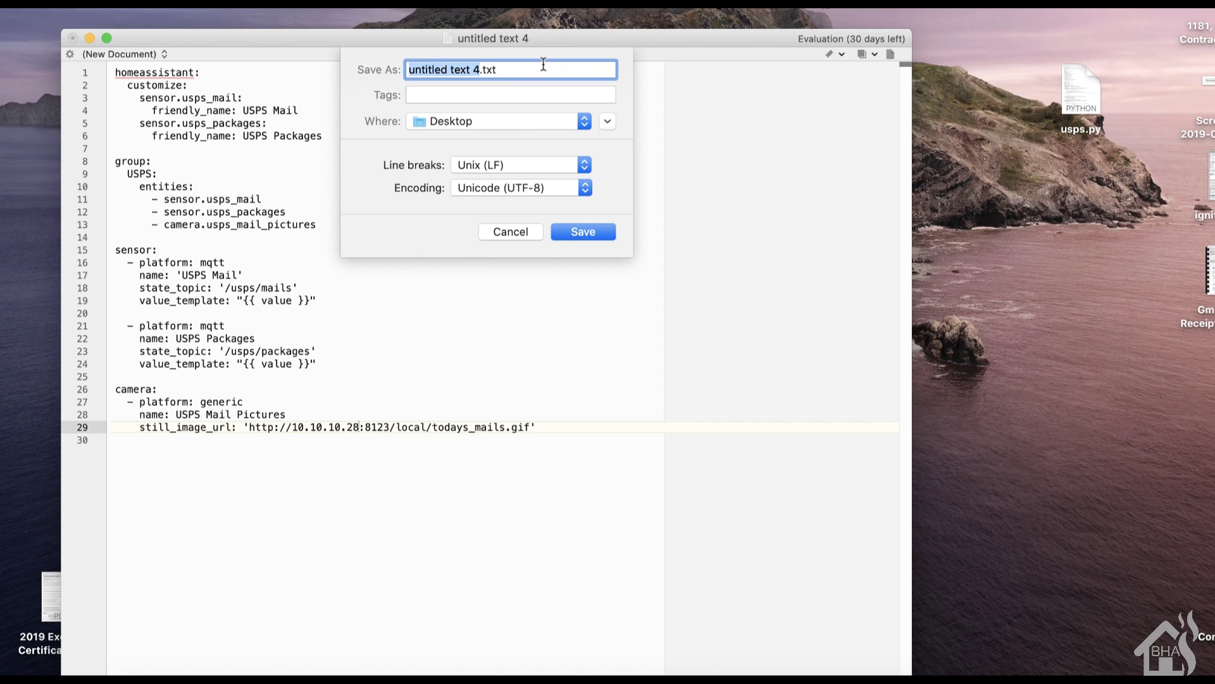
pyautogui.tripleClick(538, 72)
pyautogui.write('usps.')
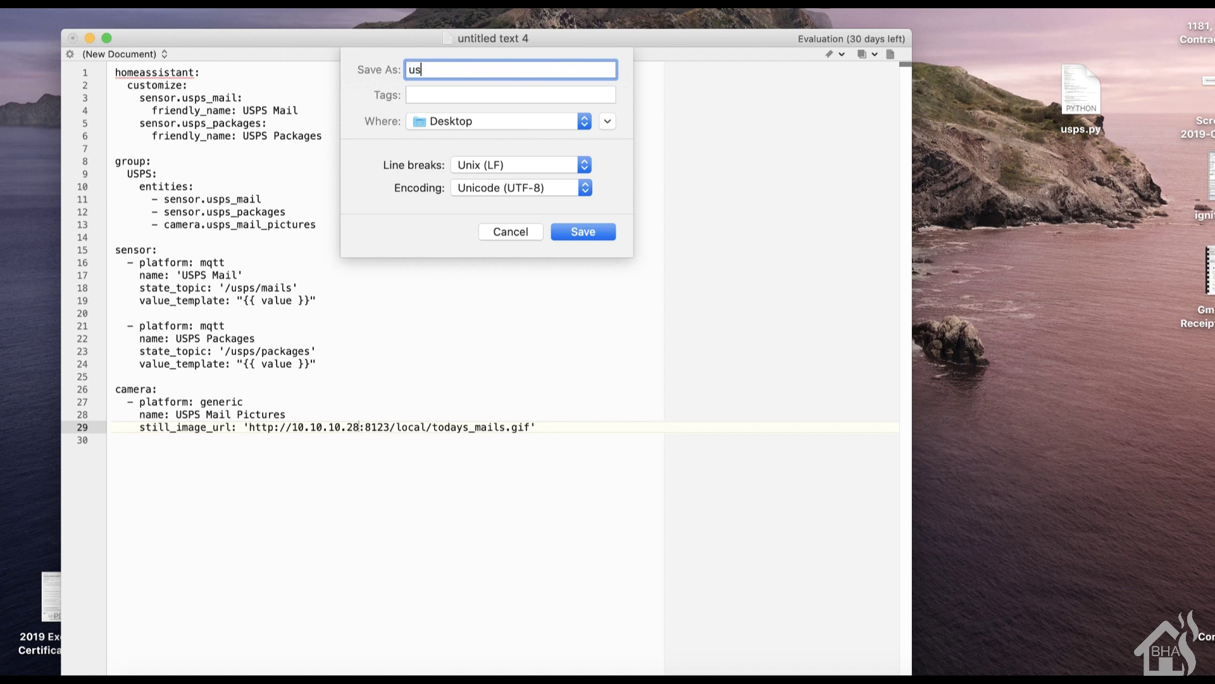
pyautogui.write('yaml')
pyautogui.click(583, 231)
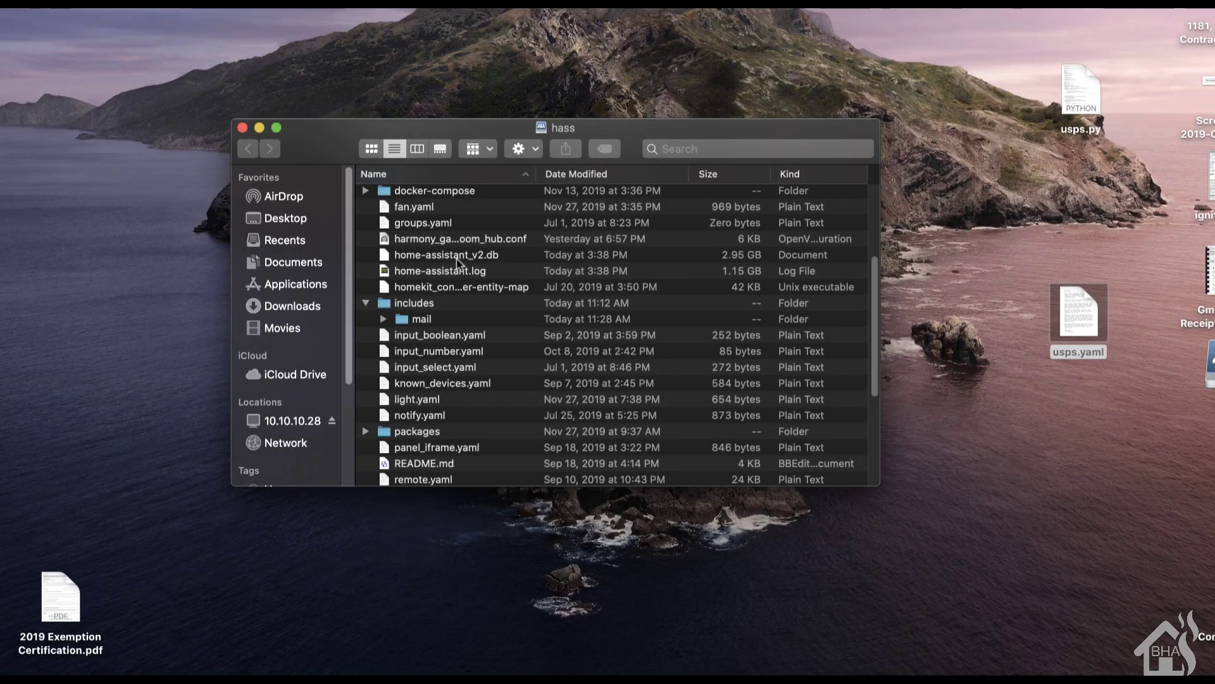
# Copy usps.yaml from the Desktop into the hass packages folder.
pyautogui.scroll(-1, 457, 259)
pyautogui.scroll(-5, 457, 261)
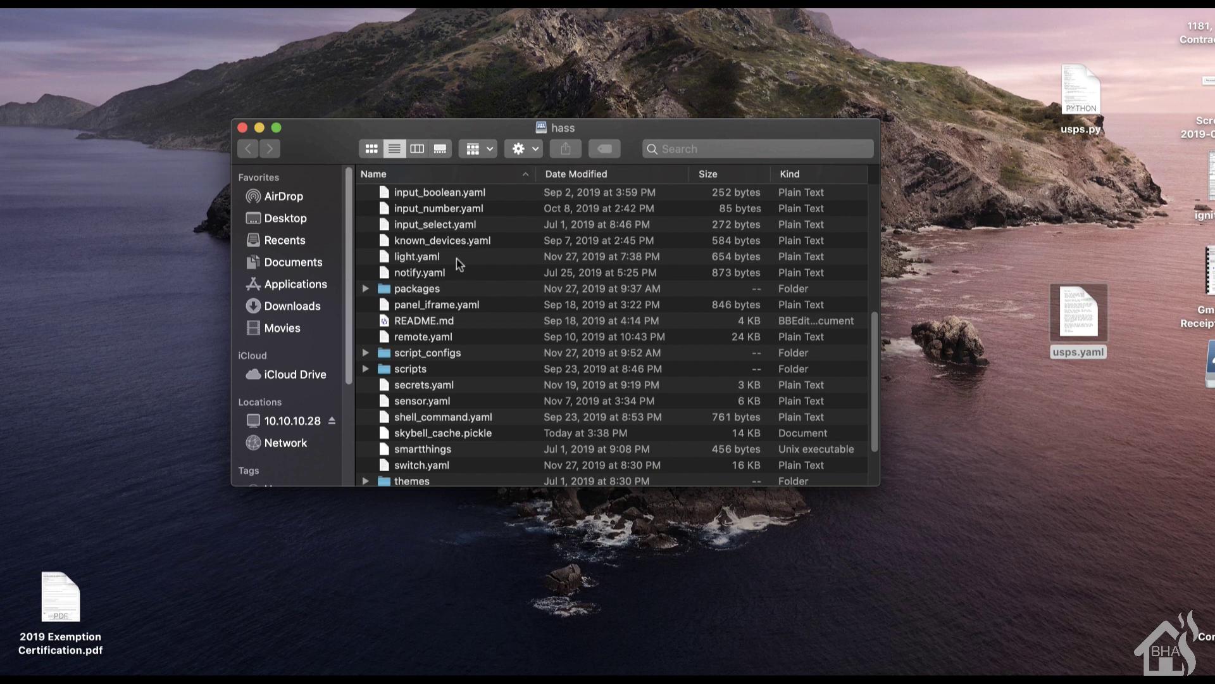
pyautogui.scroll(-1, 457, 258)
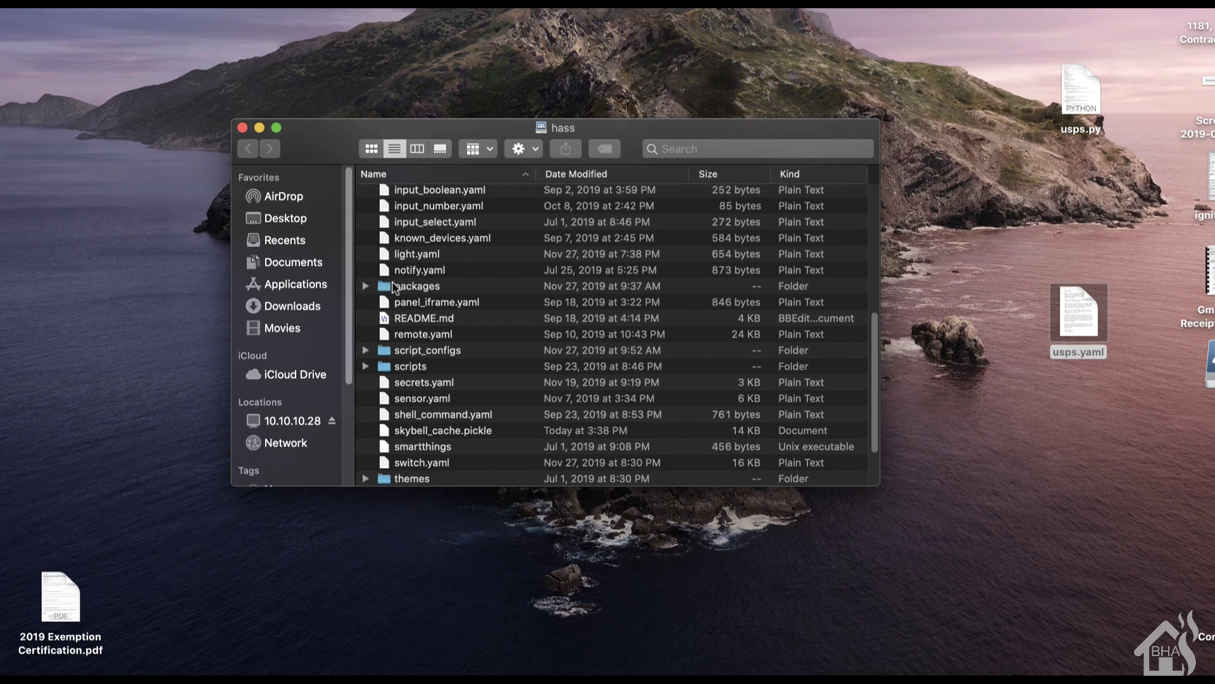
pyautogui.doubleClick(394, 288)
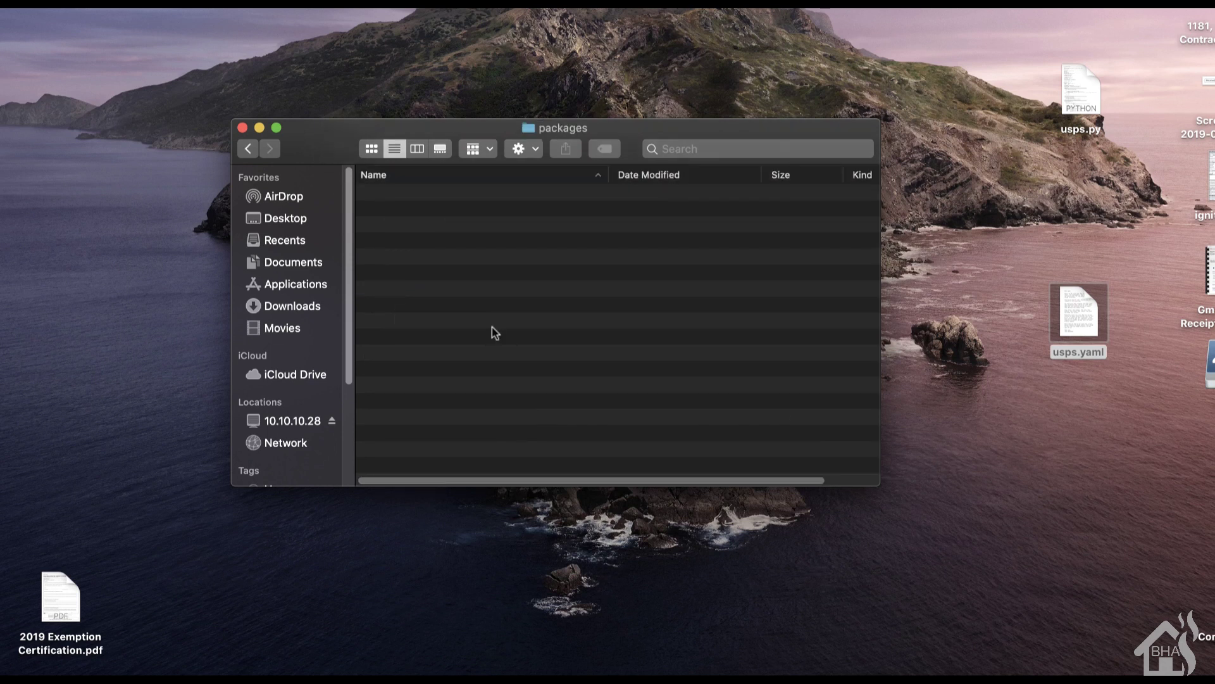
pyautogui.moveTo(1082, 307); pyautogui.dragTo(559, 301)
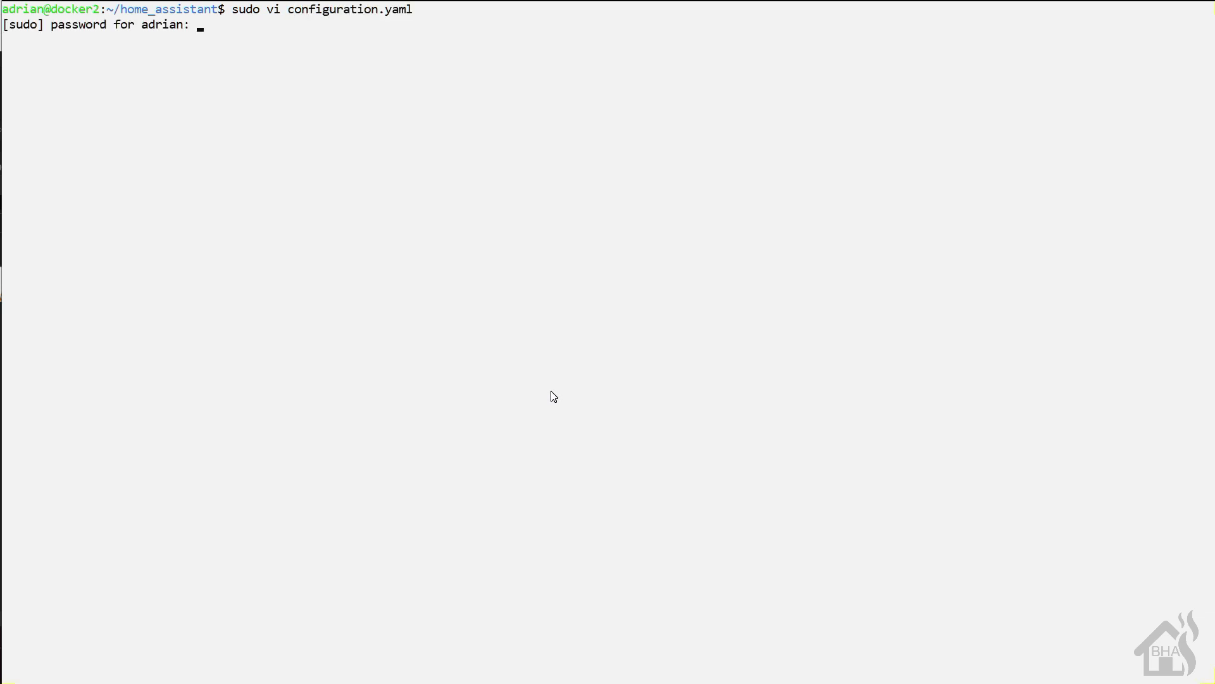
# Open configuration.yaml in vi with sudo and inspect the packages: !include_dir_named line.
pyautogui.press('Return')
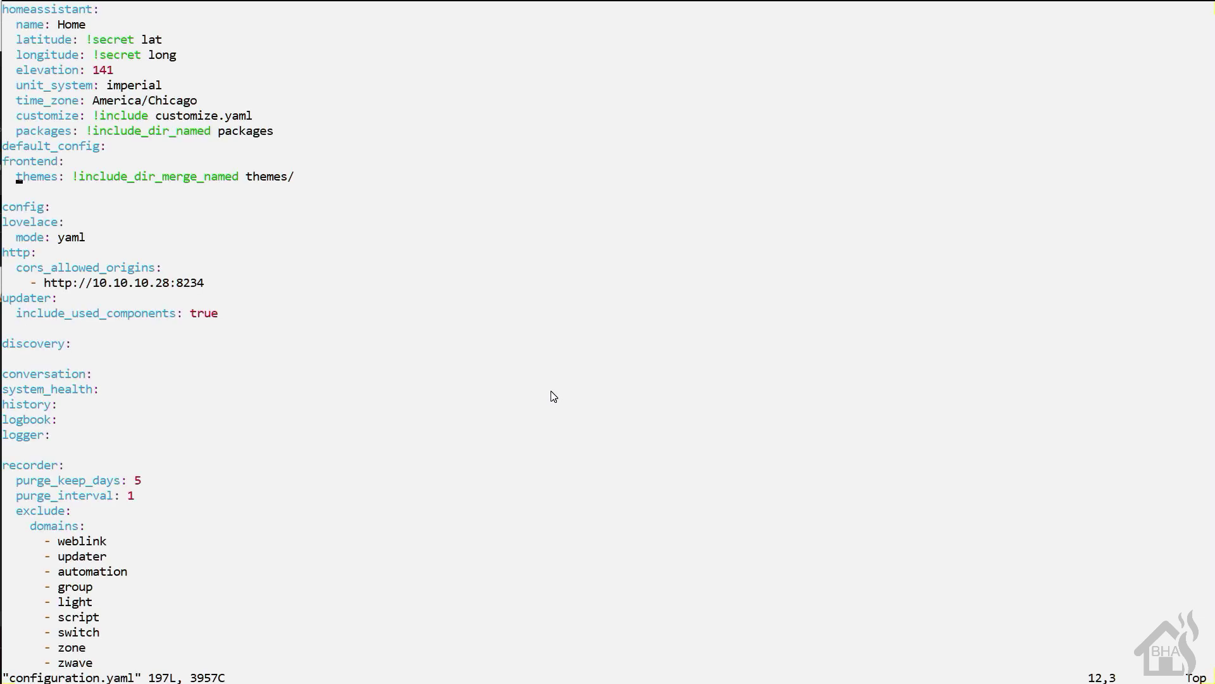
pyautogui.press('Down')
pyautogui.press('Up')
pyautogui.press('Up')
pyautogui.press('Up')
pyautogui.press('Up')
pyautogui.press('Right')
pyautogui.press('Right')
pyautogui.press('Right')
pyautogui.press('Right')
pyautogui.press('Right')
pyautogui.press('Right')
pyautogui.press('Right')
pyautogui.press('Right')
pyautogui.press('Right')
pyautogui.press('Right')
pyautogui.press('Right')
pyautogui.press('Right')
pyautogui.press('Right')
pyautogui.press('Right')
pyautogui.press('Right')
pyautogui.press('Right')
pyautogui.press('Right')
pyautogui.press('Right')
pyautogui.press('Right')
pyautogui.press('Right')
pyautogui.press('Right')
pyautogui.press('Right')
pyautogui.press('Right')
pyautogui.press('Right')
pyautogui.press('Right')
pyautogui.press('Right')
pyautogui.press('Right')
pyautogui.press('Right')
pyautogui.press('Right')
pyautogui.press('Left')
pyautogui.press('Left')
pyautogui.press('Left')
pyautogui.press('Left')
pyautogui.press('Left')
pyautogui.press('Left')
pyautogui.press('Left')
pyautogui.press('Left')
pyautogui.press('Left')
pyautogui.press('Left')
pyautogui.press('Left')
pyautogui.press('Left')
pyautogui.press('Left')
pyautogui.press('Left')
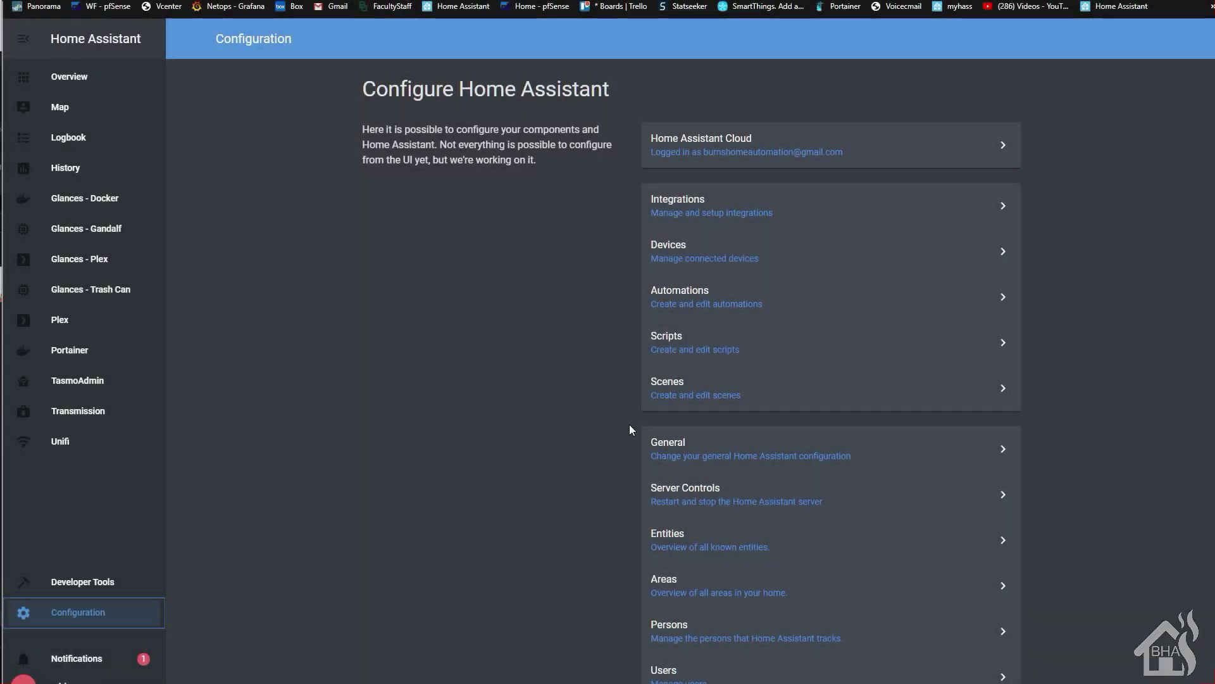
# Run CHECK CONFIG under Server Controls, confirm the configuration is valid, and request a restart.
pyautogui.click(809, 498)
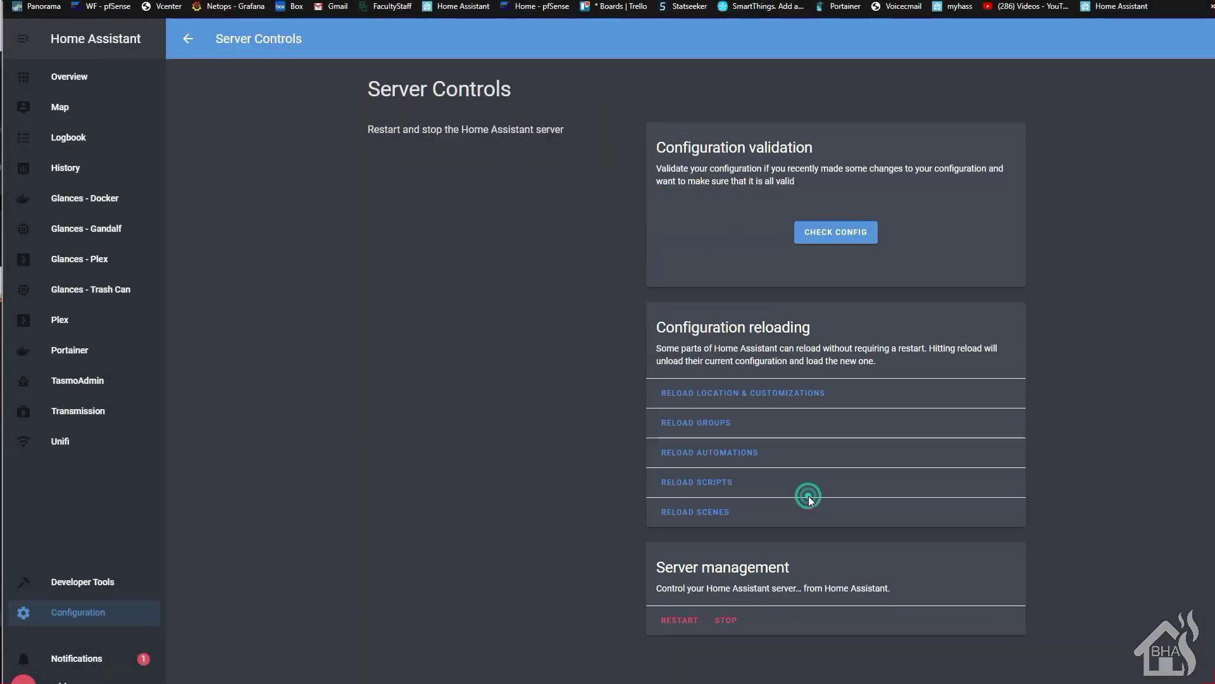
pyautogui.click(816, 239)
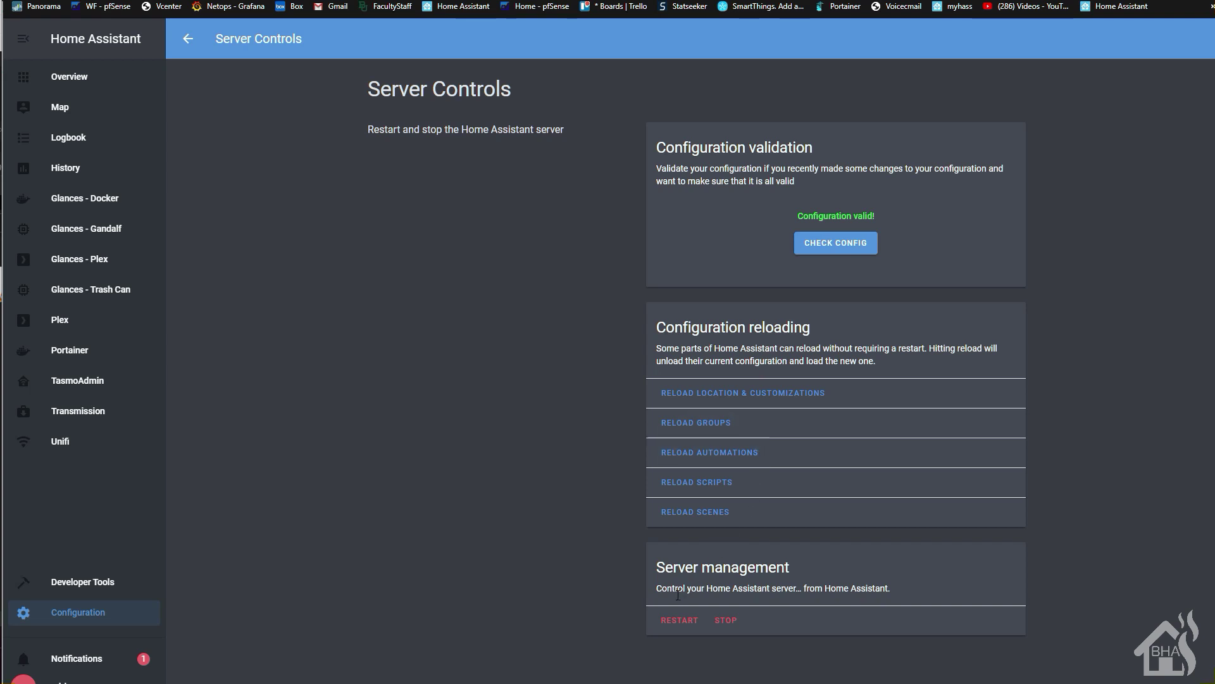
pyautogui.click(674, 624)
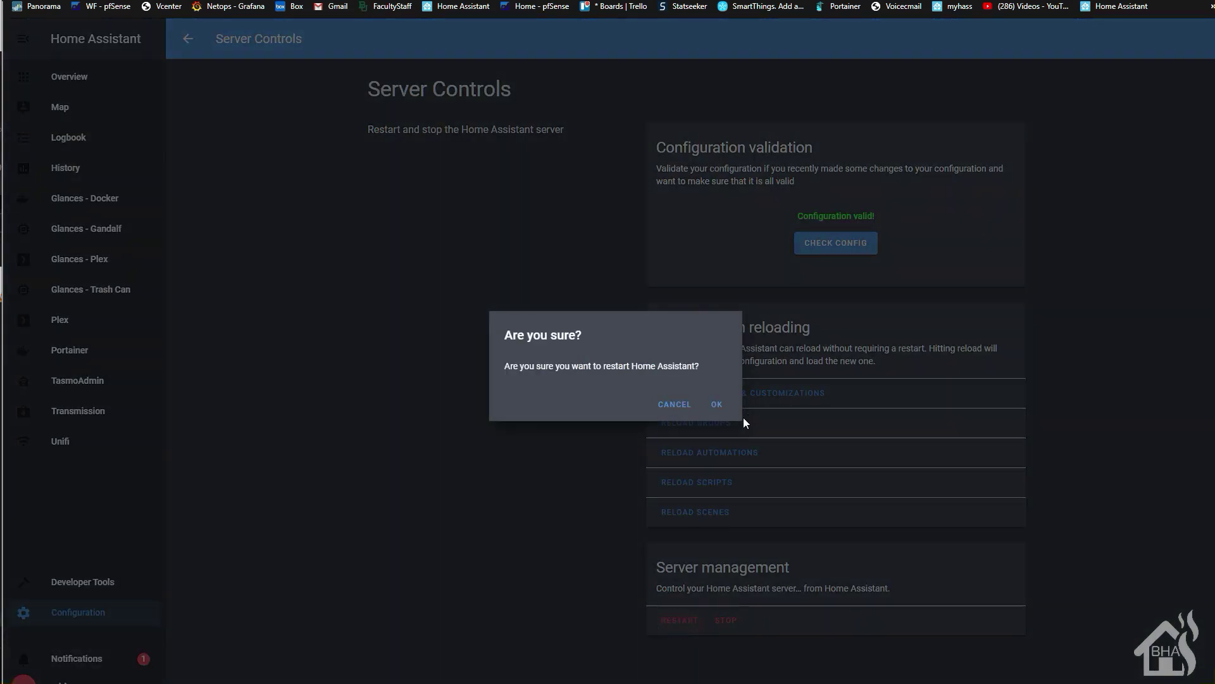